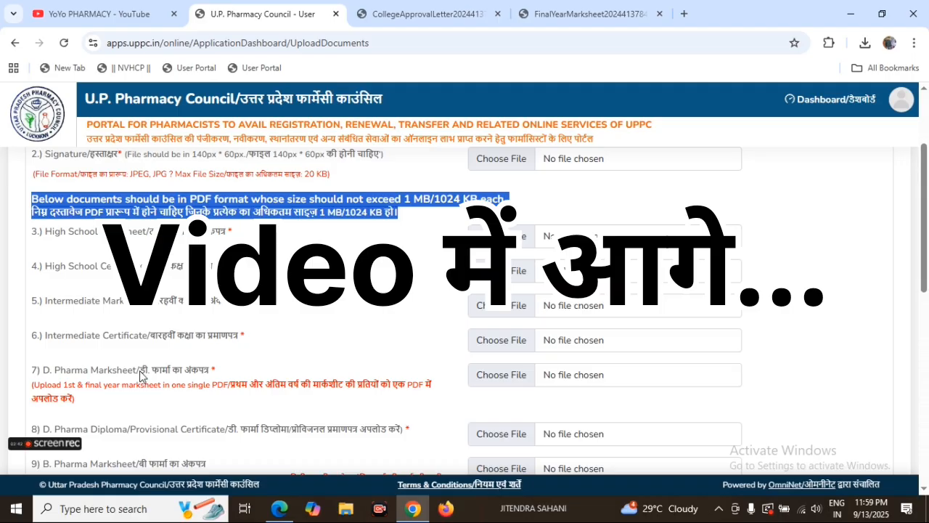
Step: Examine the upload requirements from the D. Pharma marksheet through the internship letter, UP domicile certificate, ID proof and affidavit
scroll(127, 406, "down", 3)
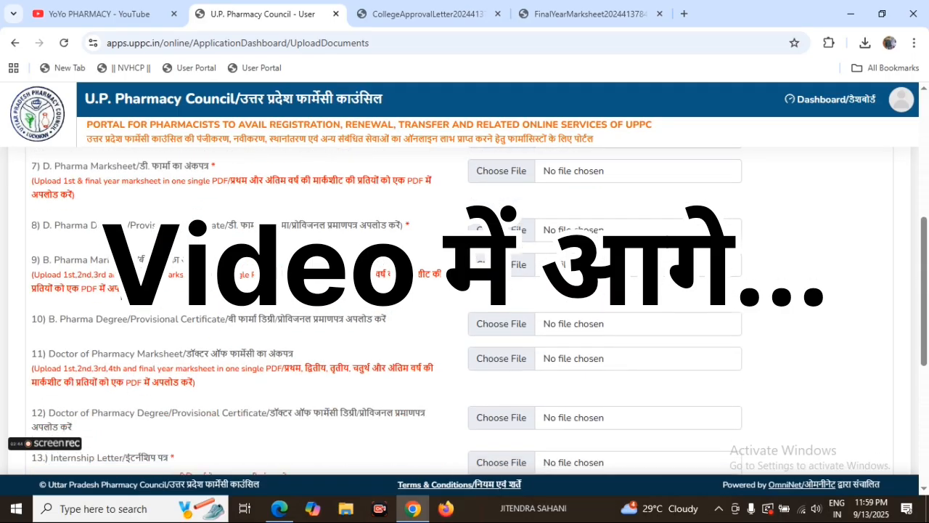
scroll(145, 316, "down", 2)
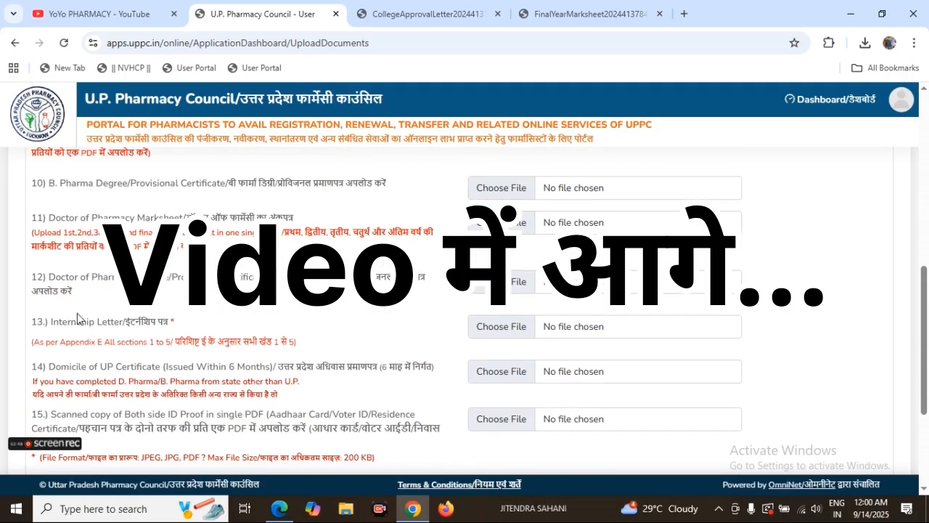
left_click_drag(31, 327, 178, 323)
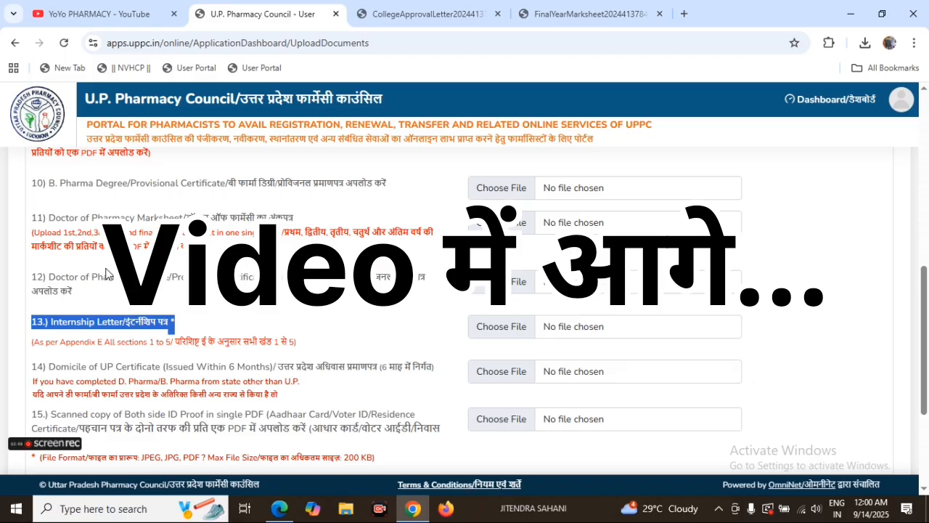
scroll(87, 290, "down", 1)
left_click_drag(32, 299, 174, 302)
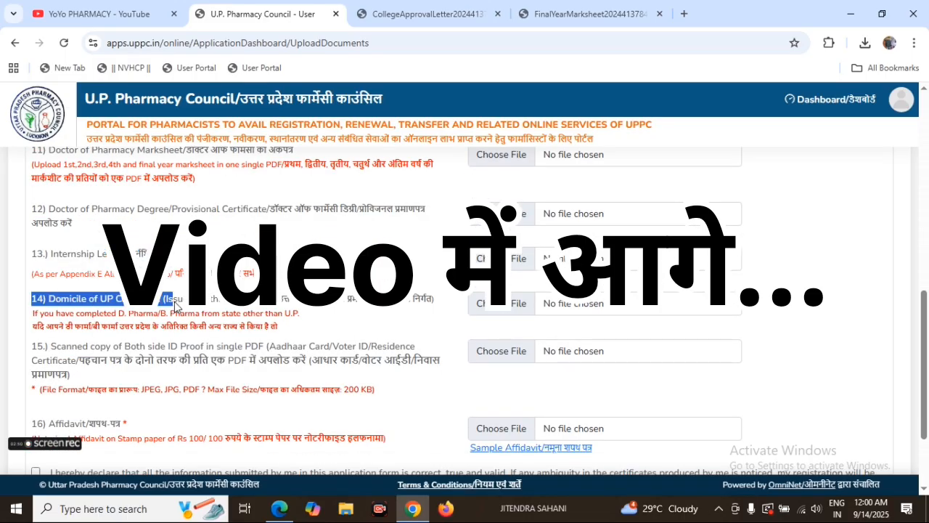
left_click(61, 348)
left_click_drag(50, 347, 294, 352)
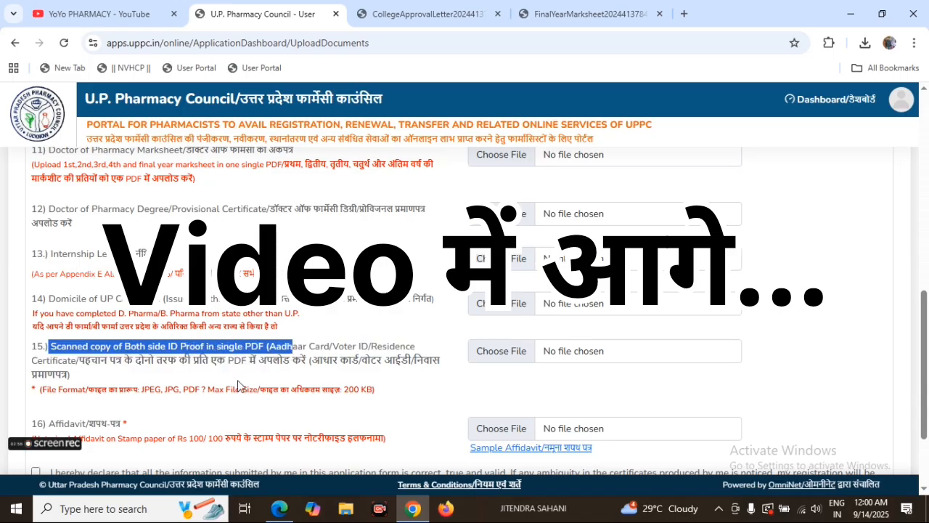
scroll(167, 400, "down", 2)
left_click_drag(32, 304, 138, 316)
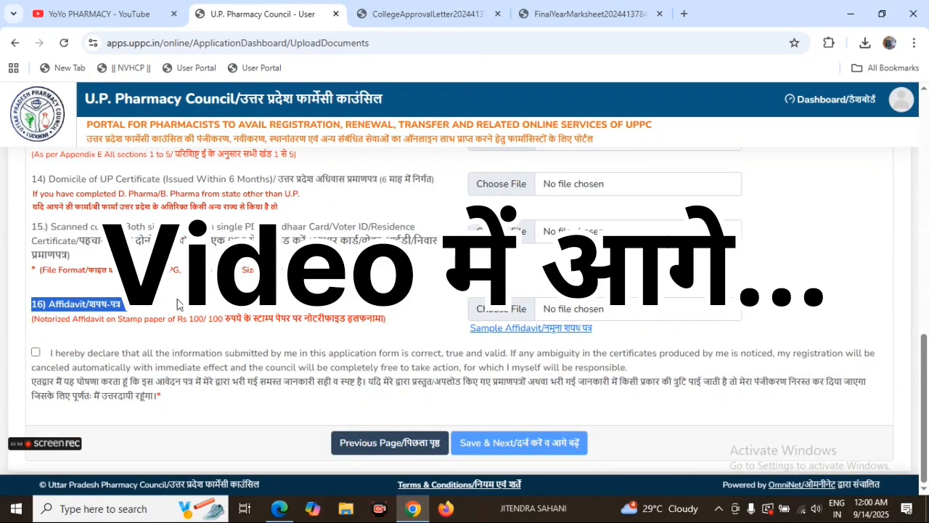
Step: Review the note on the required PDF format and maximum file size above the High School Marksheet upload
scroll(178, 309, "up", 8)
scroll(204, 327, "up", 2)
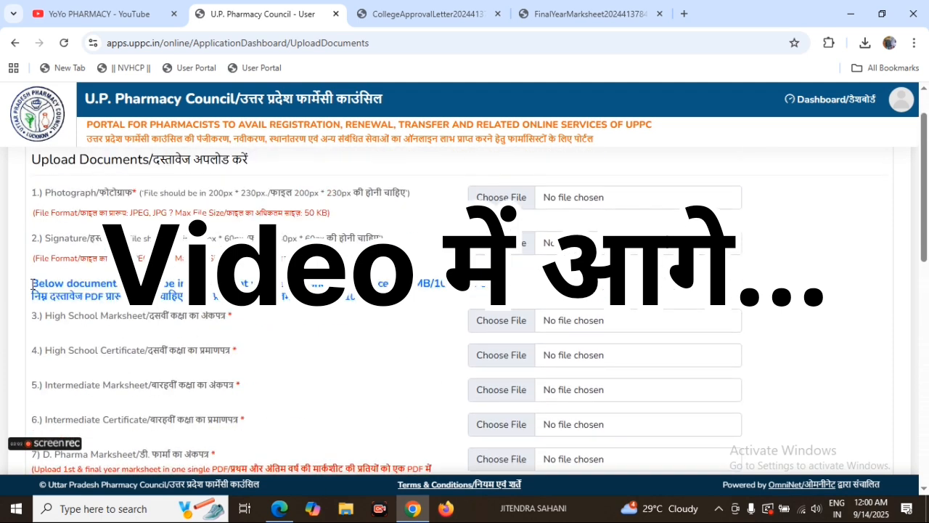
left_click_drag(31, 283, 276, 285)
left_click_drag(444, 286, 480, 289)
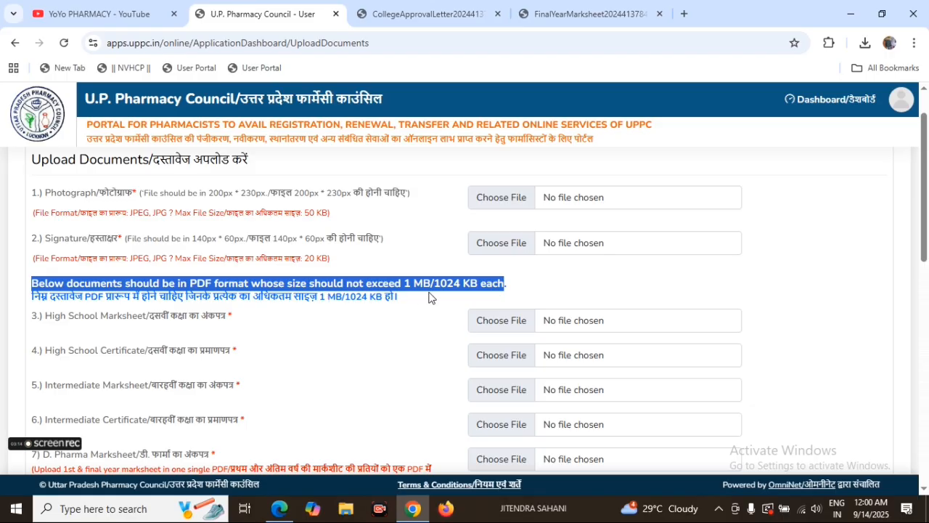
left_click(411, 320)
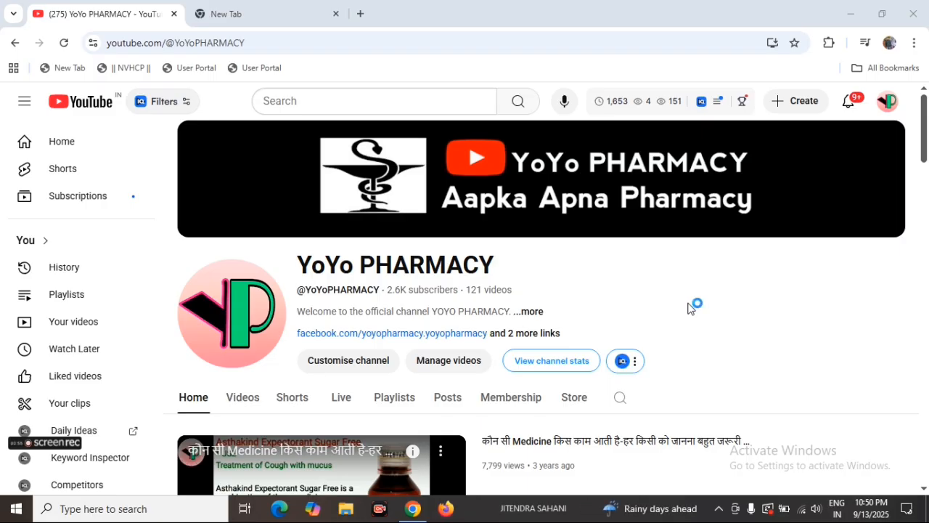
Step: Search Google for "uttar pradesh pharmacy council" in the empty browser tab and open the apps.uppc.in pharmacist portal
left_click(263, 20)
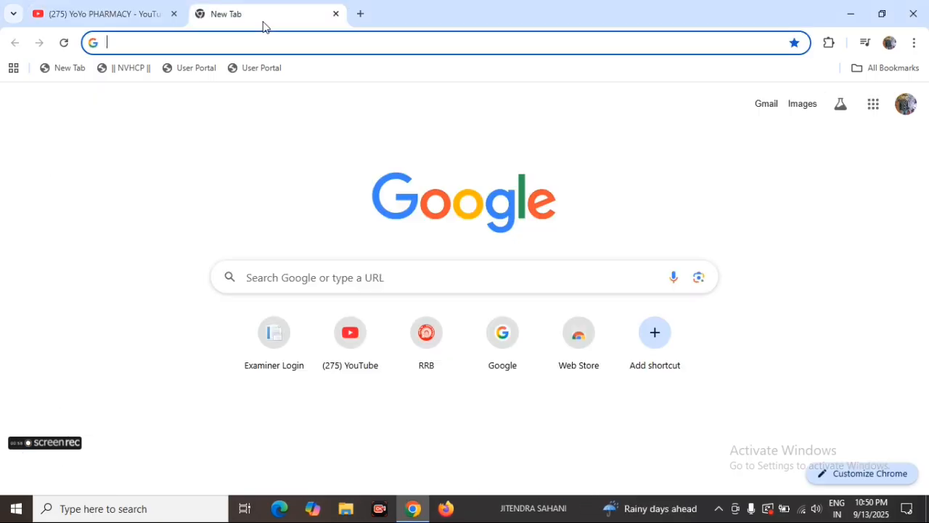
left_click(197, 42)
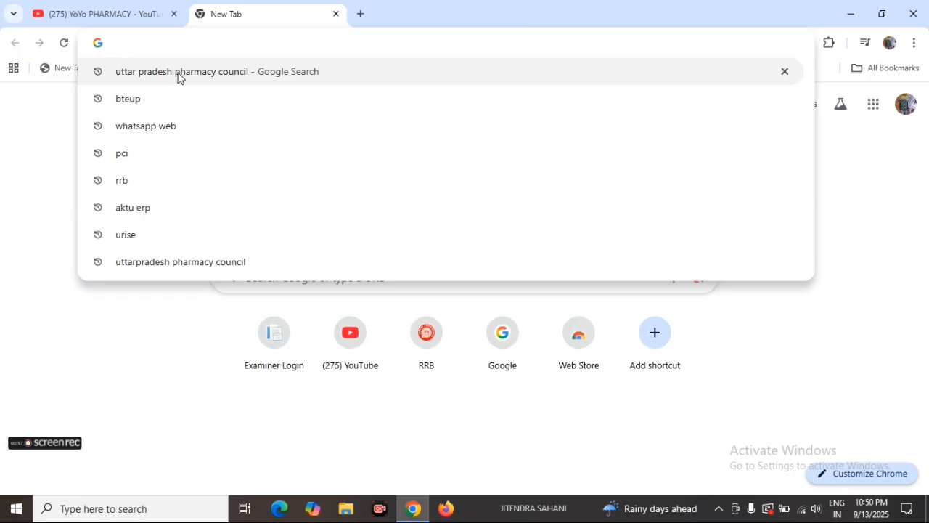
left_click(201, 72)
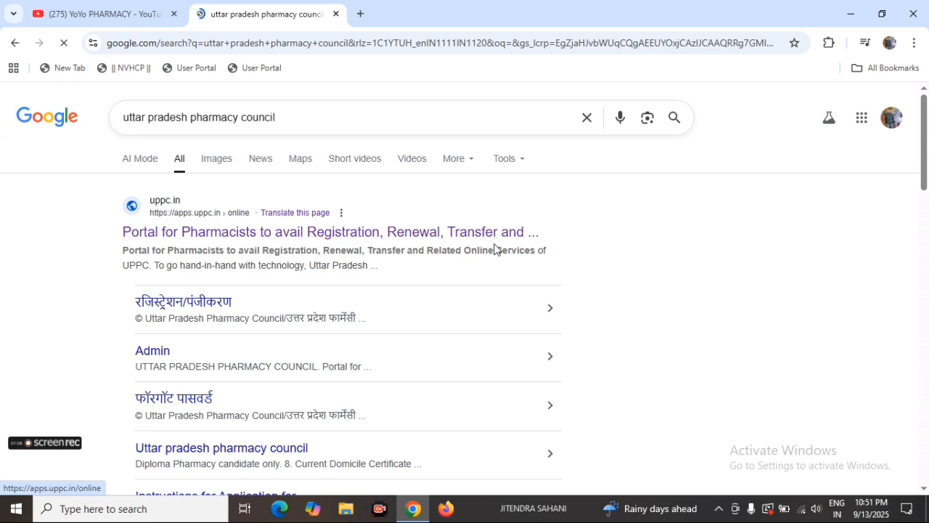
left_click(186, 237)
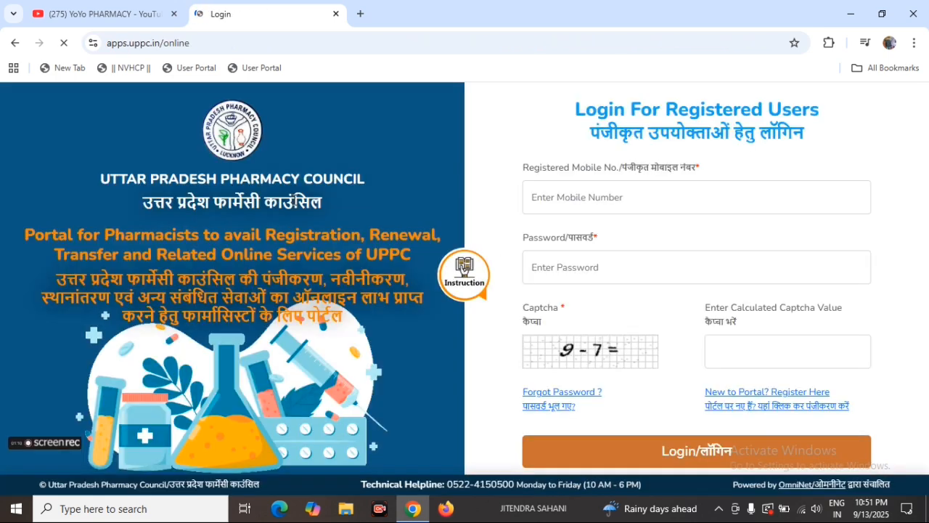
Step: Read and close the portal's instructions, and open the registration page for new users
left_click(465, 268)
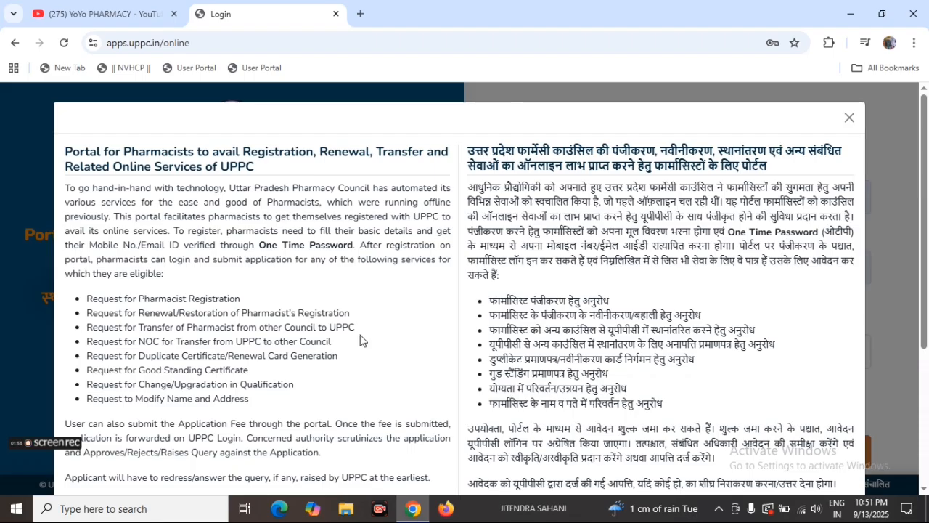
key("Escape")
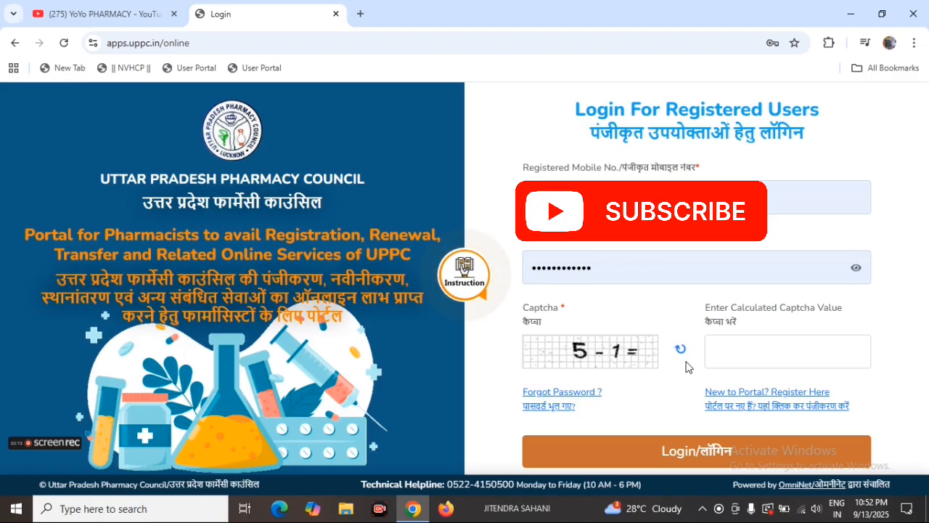
left_click(749, 399)
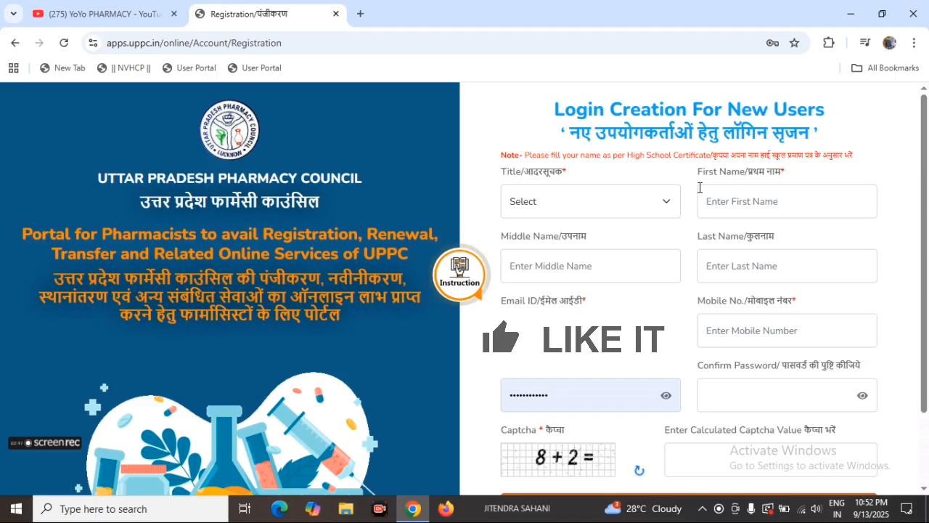
Step: Examine the new-user login creation form, including the title choices, name, email, mobile, password and captcha fields
left_click(544, 202)
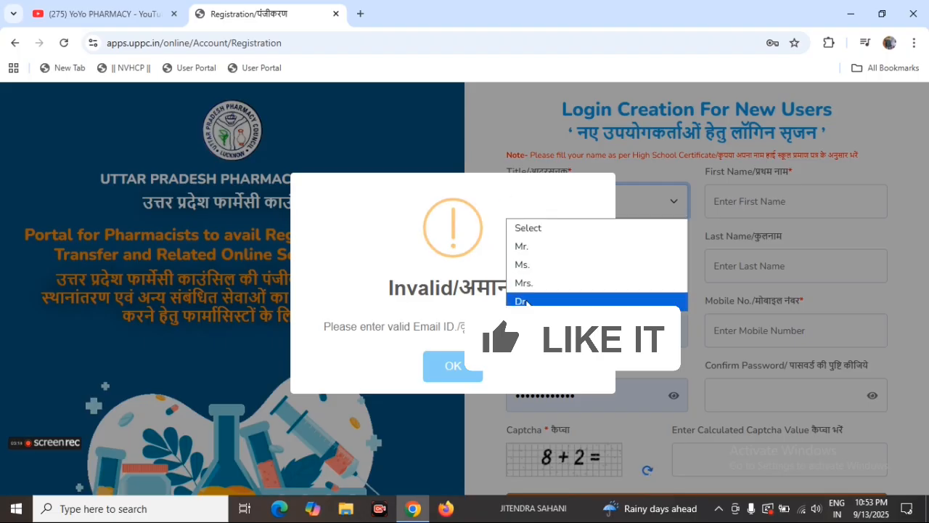
left_click(478, 164)
left_click(478, 362)
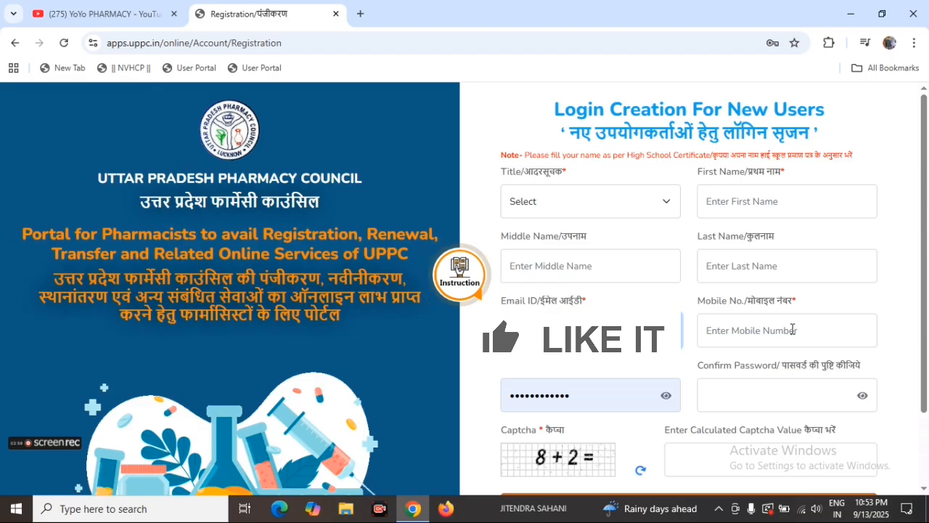
scroll(792, 329, "down", 1)
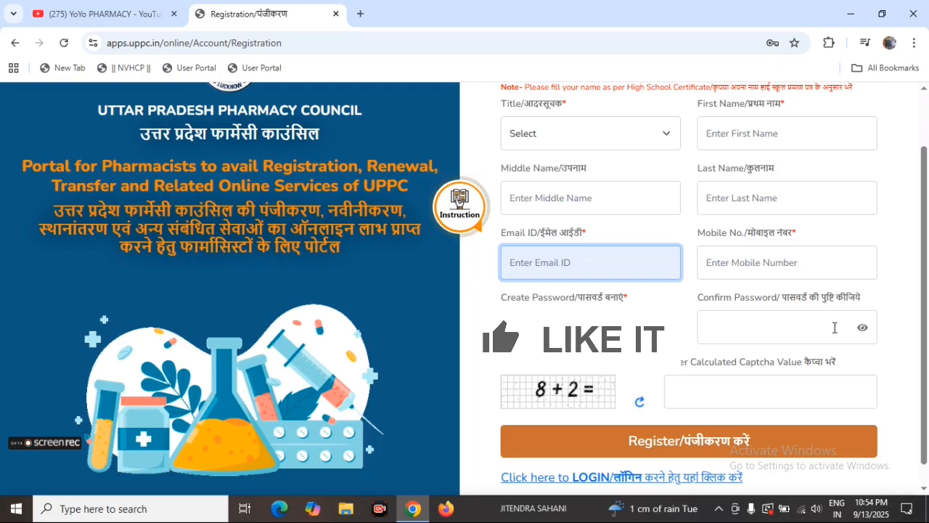
scroll(600, 374, "down", 1)
left_click(705, 366)
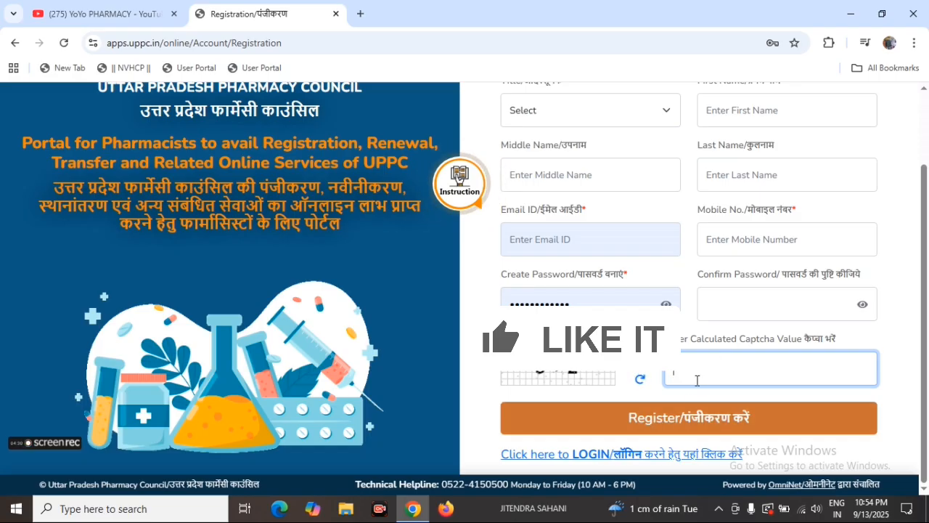
scroll(621, 240, "up", 1)
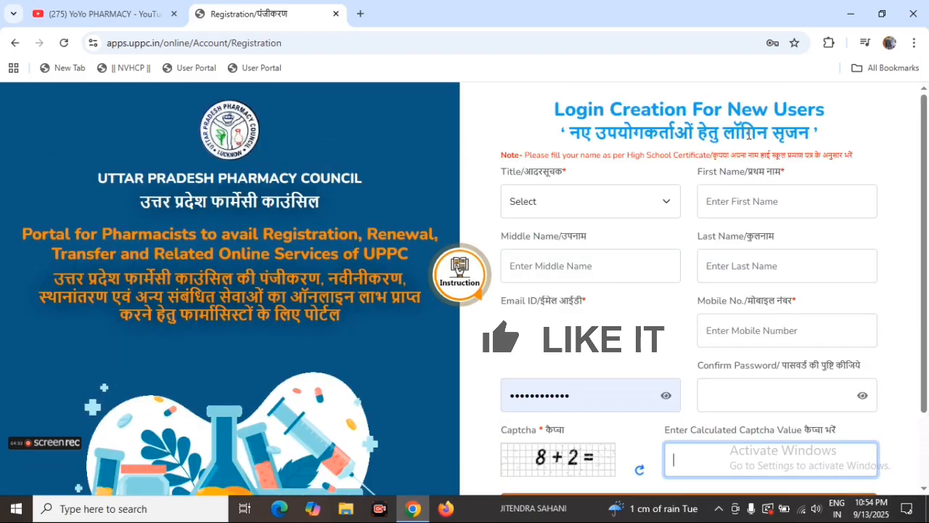
scroll(711, 393, "down", 1)
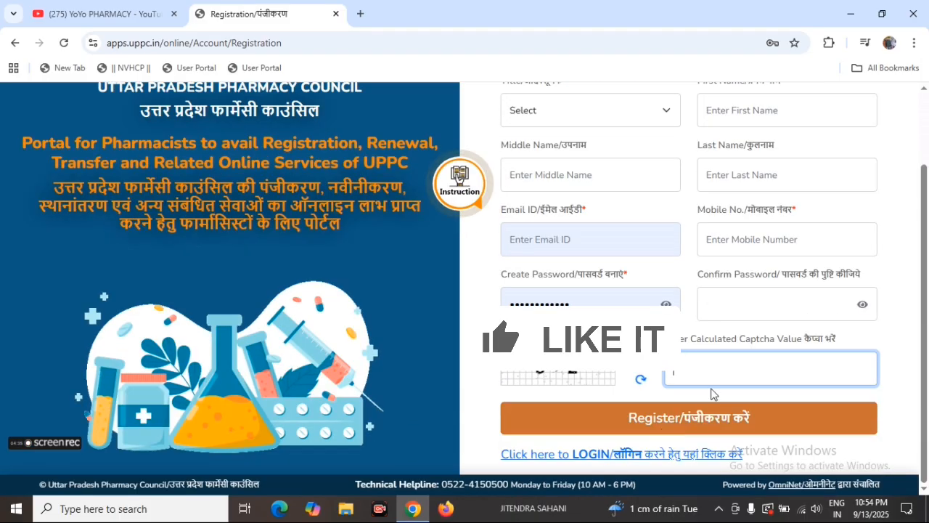
Step: Return from the registration form to the login page and dismiss the portal introduction
left_click(585, 454)
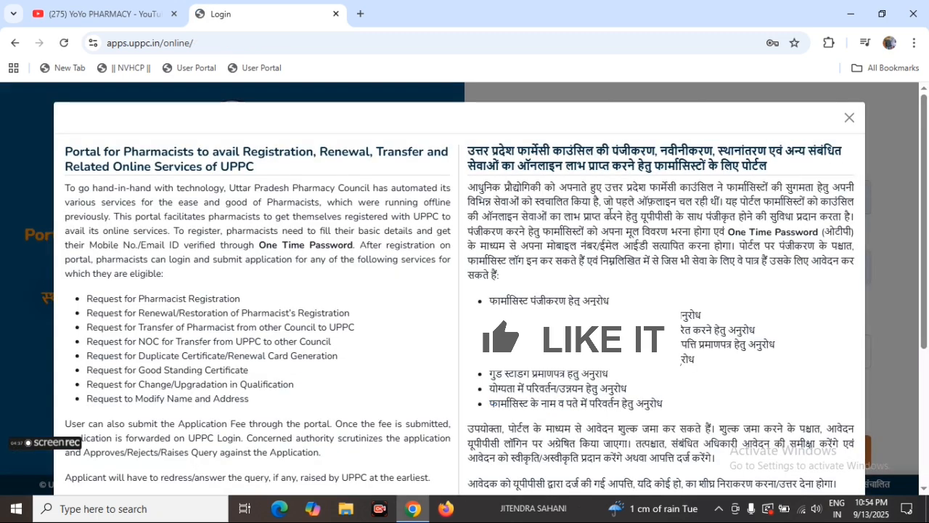
left_click(848, 119)
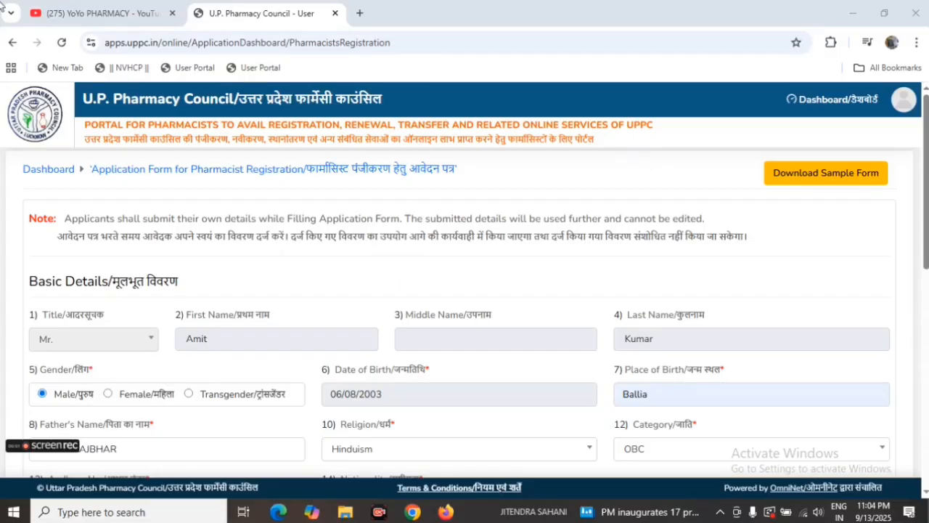
Step: Review the Basic Details of the pharmacist registration application, including gender, date of birth and place of birth
scroll(193, 240, "down", 1)
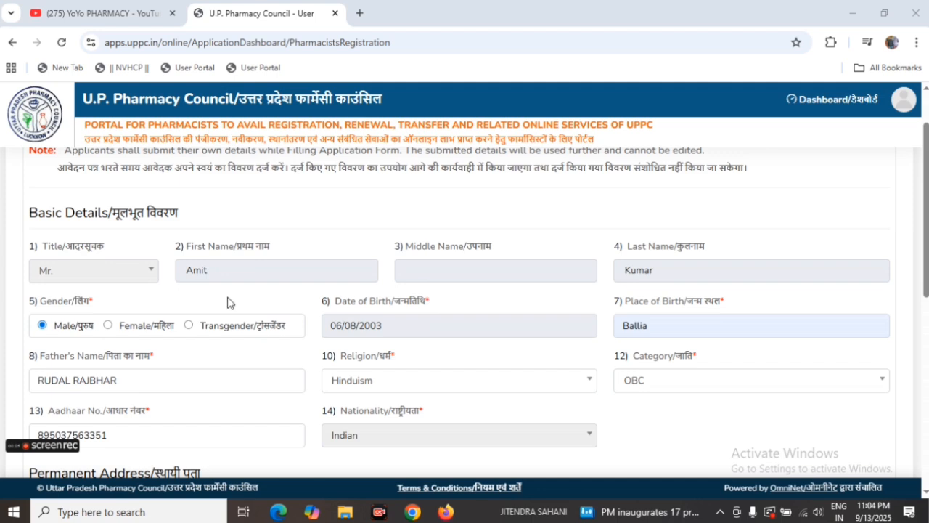
scroll(61, 312, "down", 1)
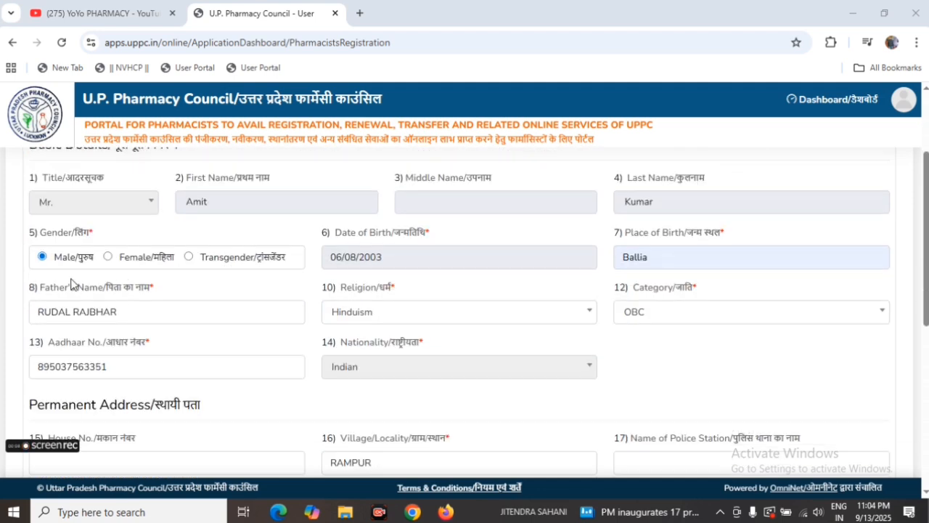
left_click_drag(32, 230, 94, 233)
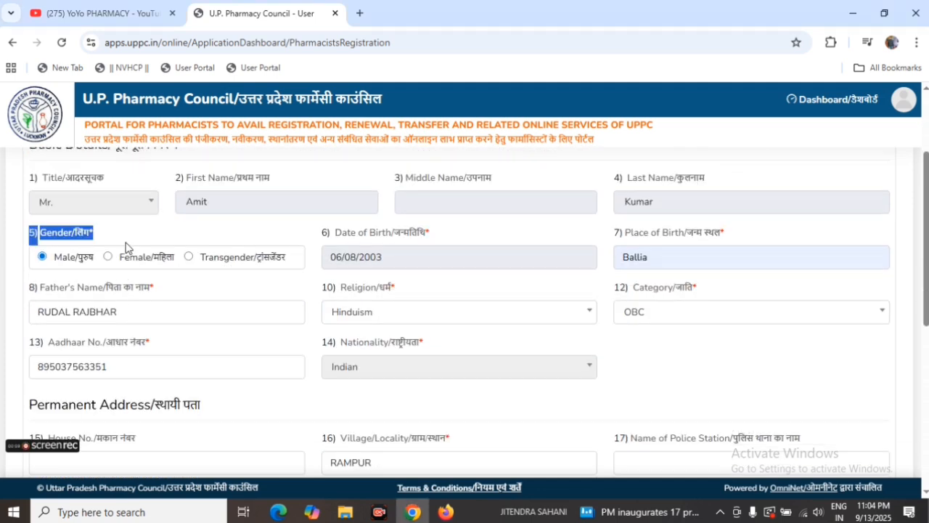
left_click_drag(321, 233, 428, 245)
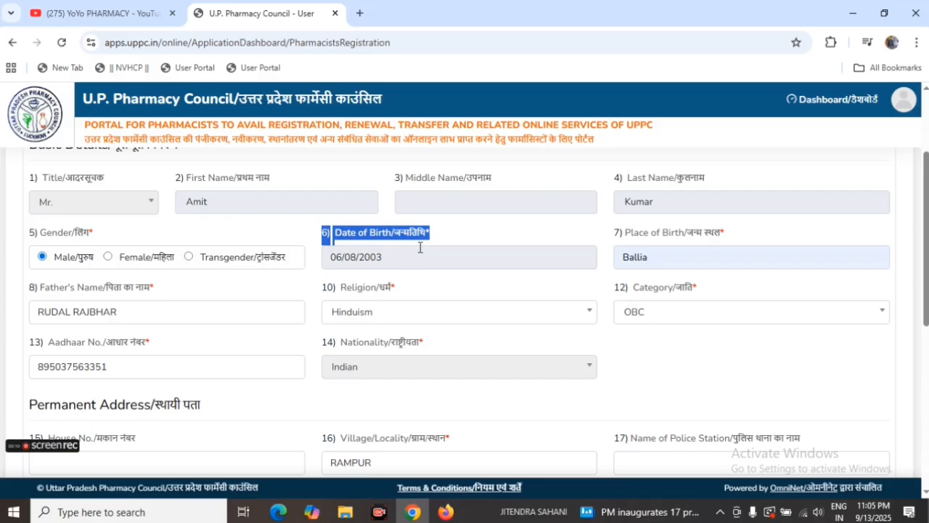
left_click_drag(615, 232, 733, 247)
left_click(581, 226)
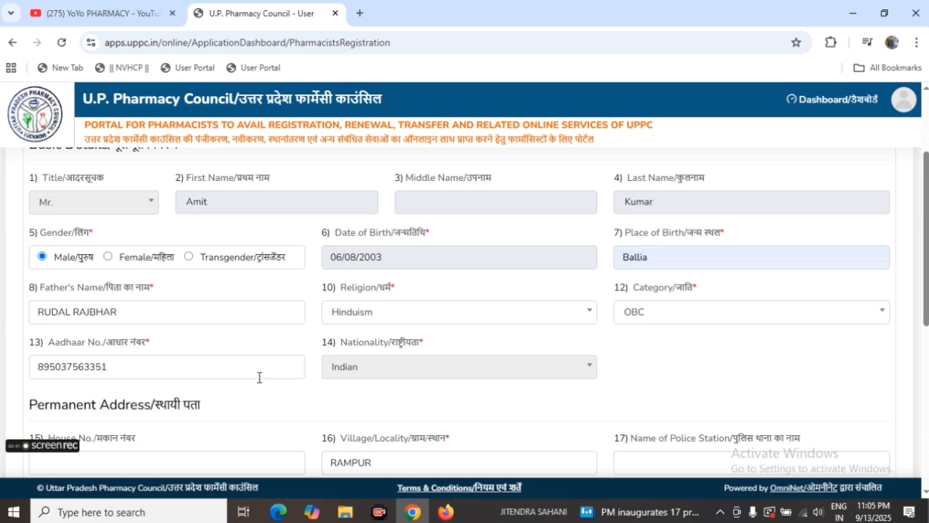
Step: Review the Permanent Address and Correspondence Address sections of the pharmacist registration application
scroll(387, 374, "down", 1)
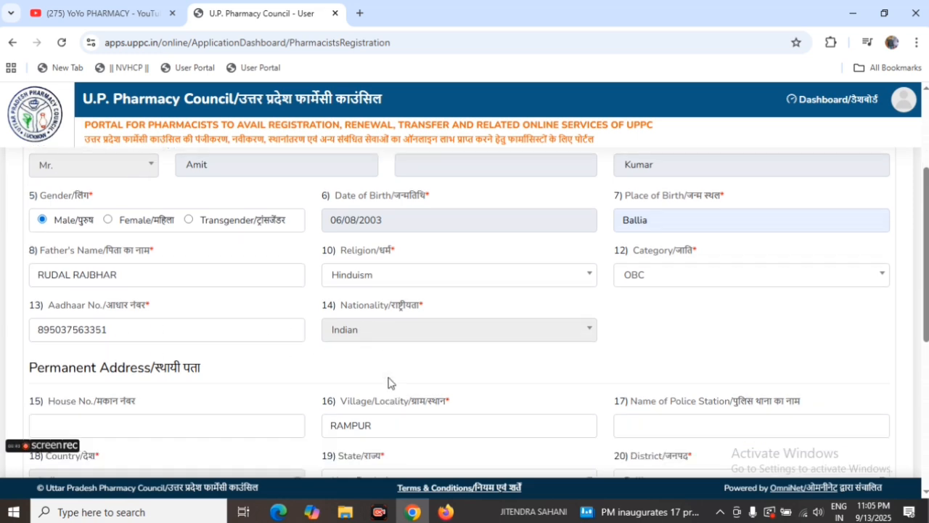
scroll(226, 340, "down", 2)
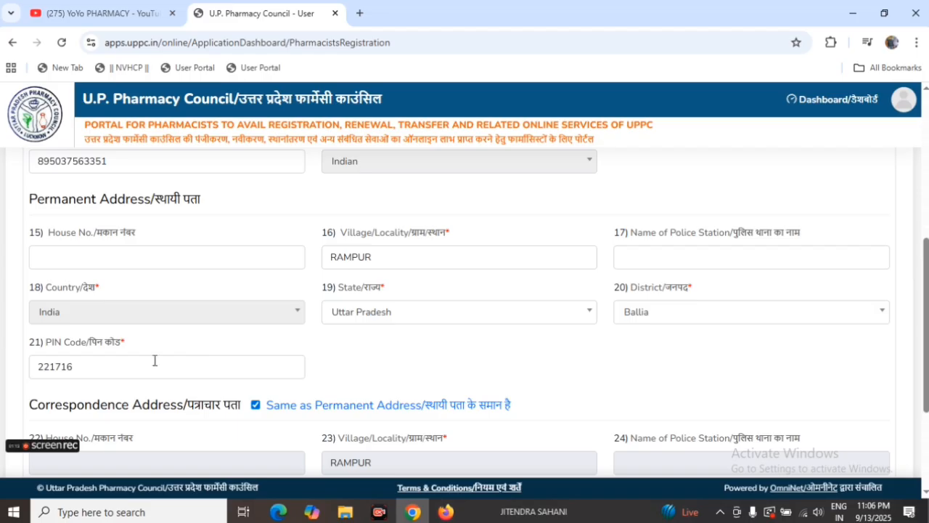
scroll(251, 332, "down", 3)
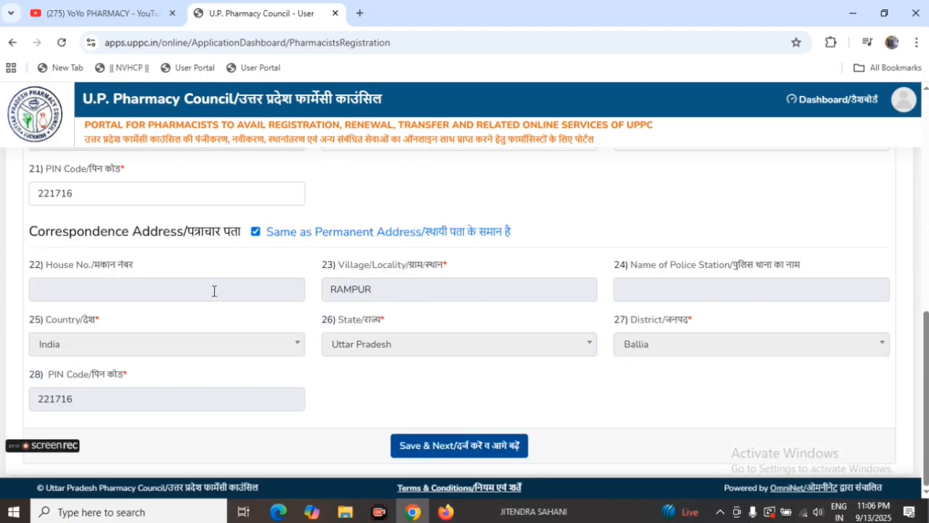
scroll(166, 286, "up", 5)
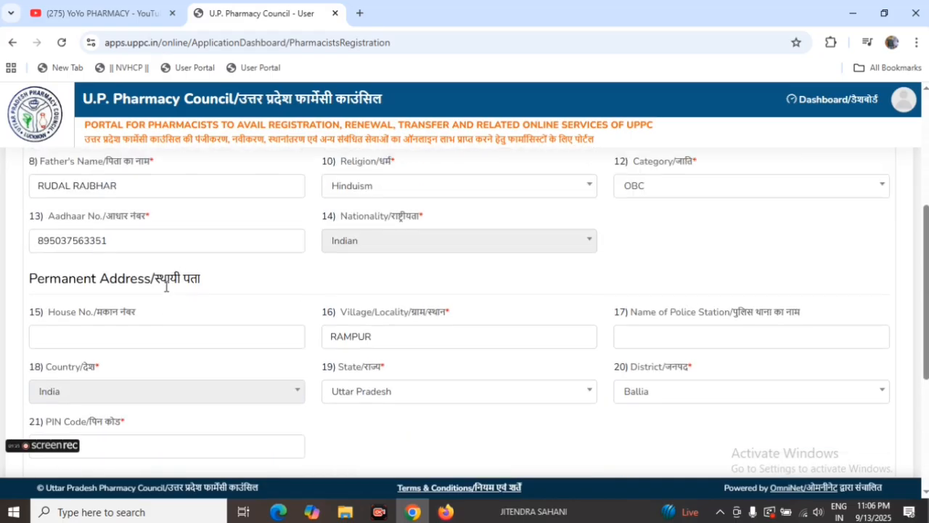
scroll(56, 367, "down", 2)
left_click_drag(25, 235, 215, 266)
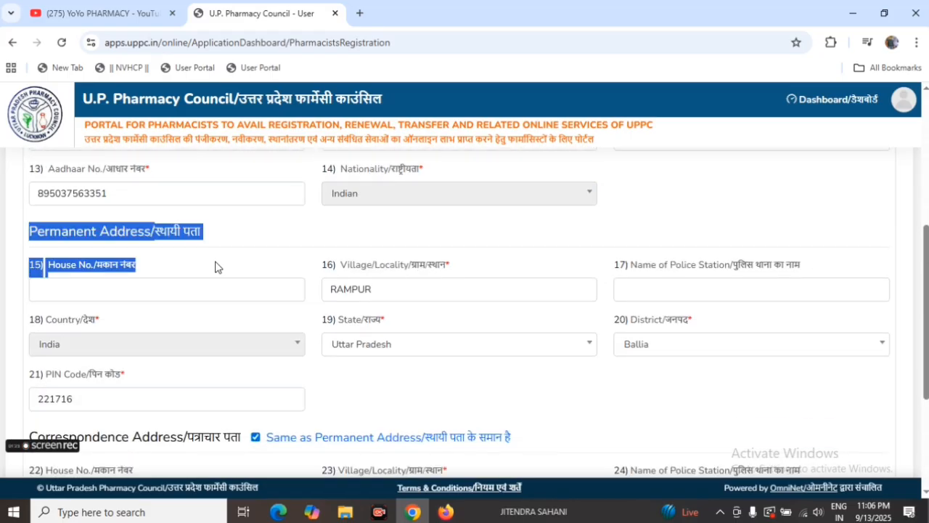
left_click(222, 245)
scroll(159, 352, "down", 3)
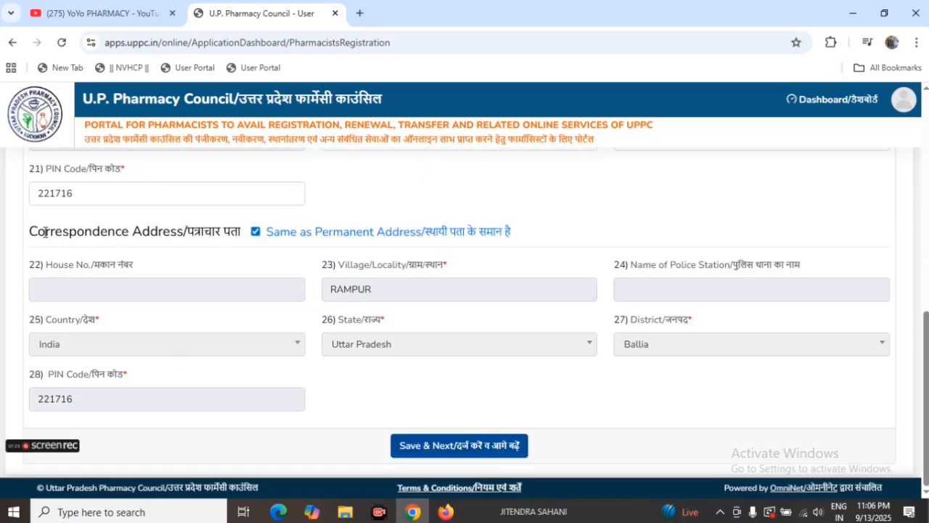
Step: Recheck the Correspondence Address section against the Permanent Address, including the Same as Permanent Address option
left_click_drag(31, 231, 230, 252)
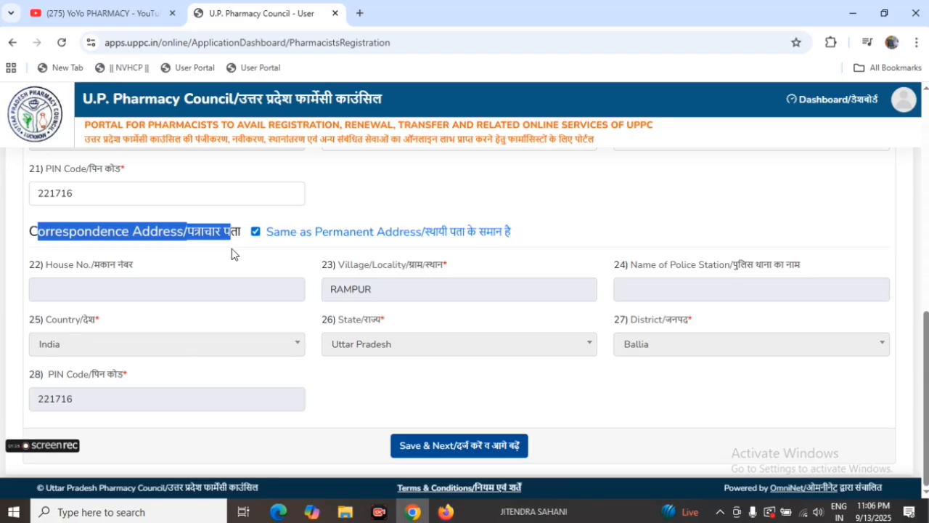
left_click(273, 215)
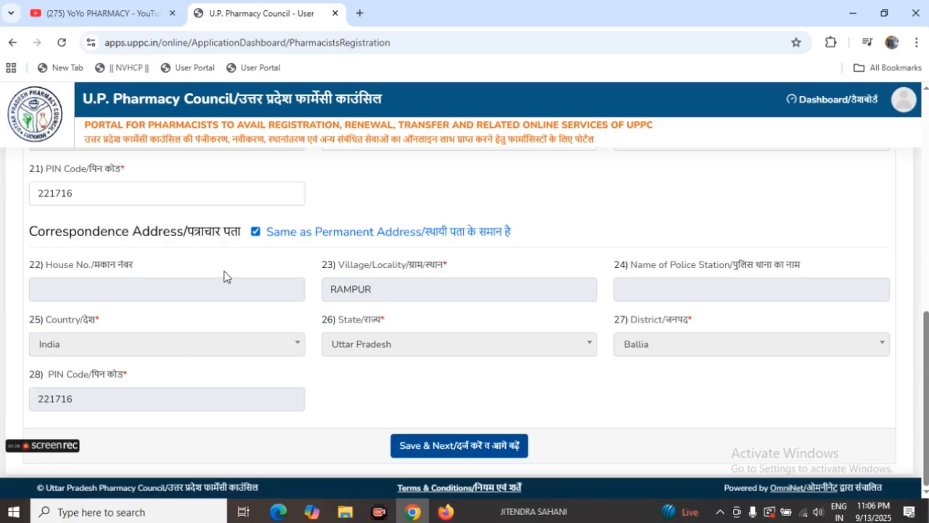
scroll(224, 276, "up", 2)
scroll(210, 297, "up", 1)
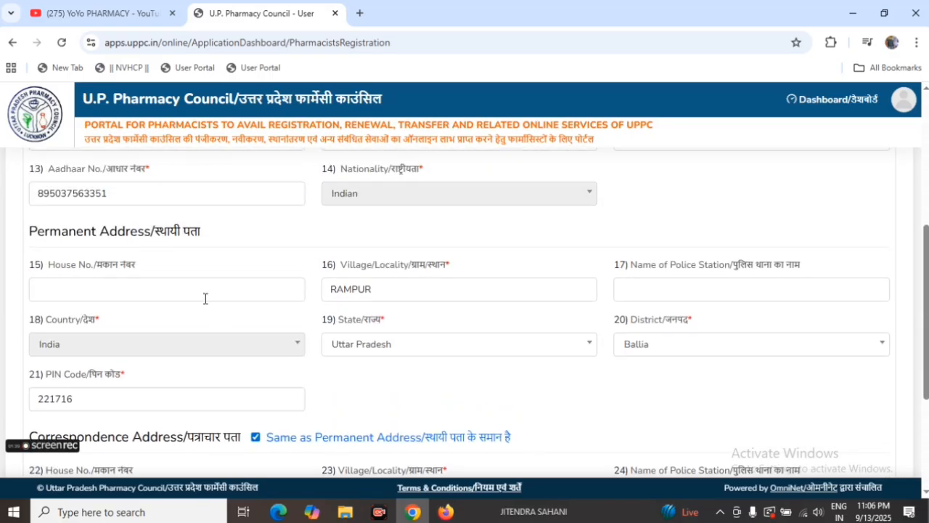
scroll(216, 317, "down", 3)
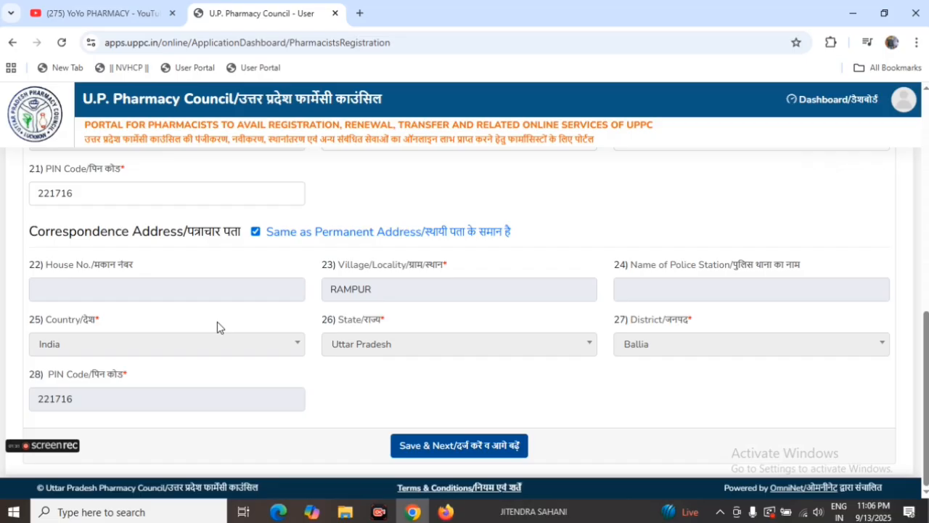
scroll(176, 322, "up", 1)
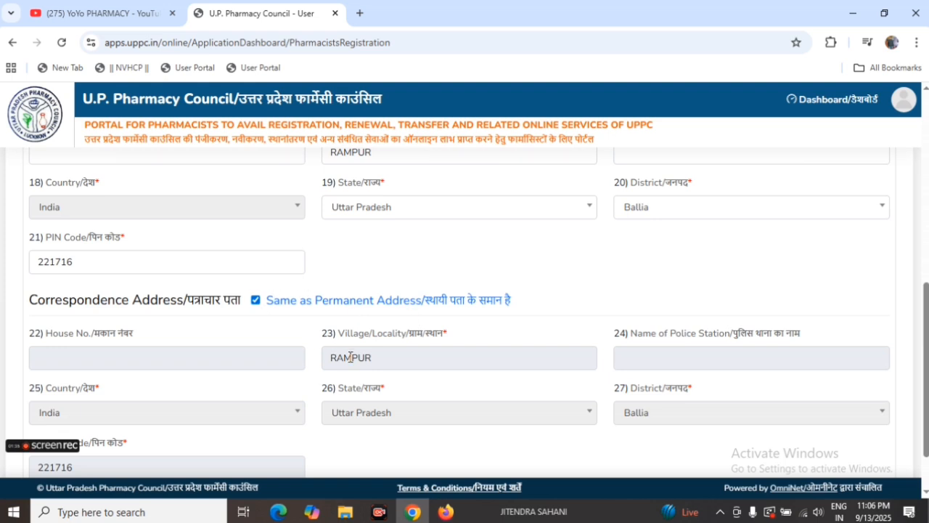
scroll(341, 356, "down", 1)
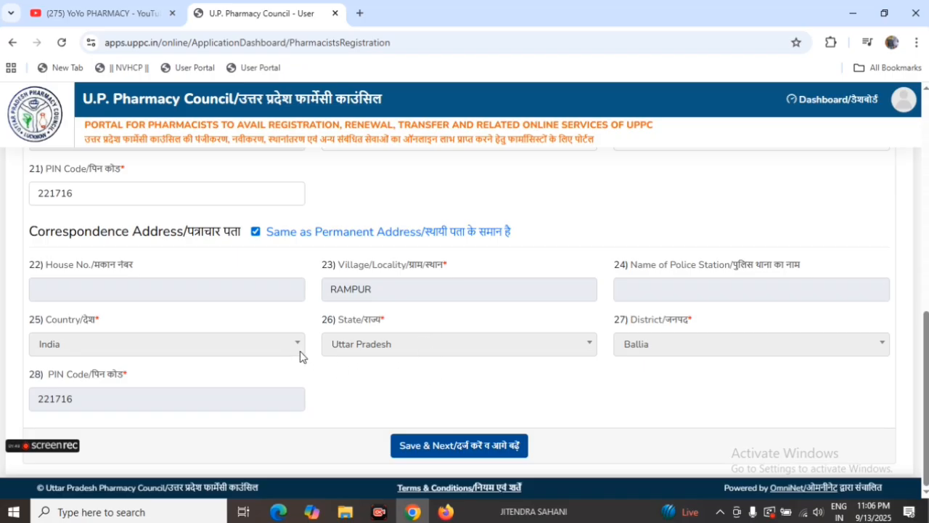
Step: Recheck the Basic Details and address sections, and save the applicant details to continue to the educational qualification page
scroll(301, 356, "up", 6)
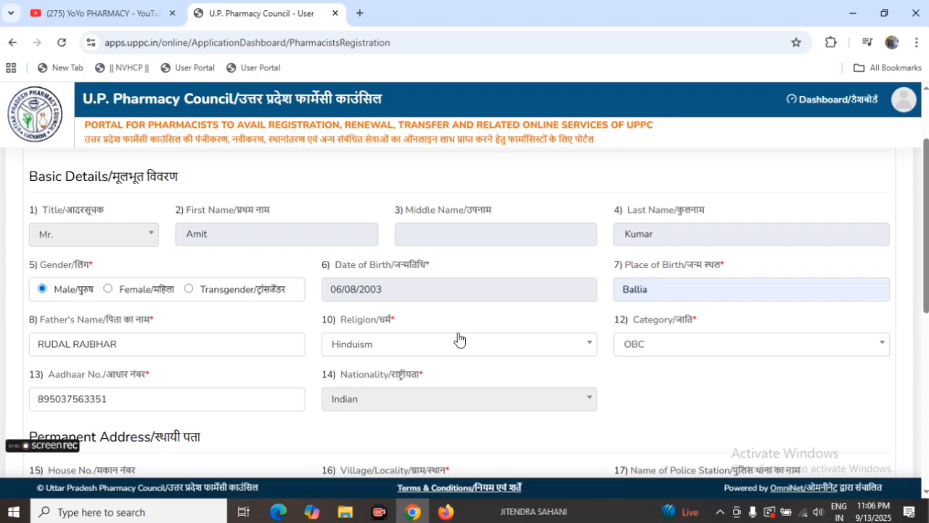
scroll(458, 338, "down", 3)
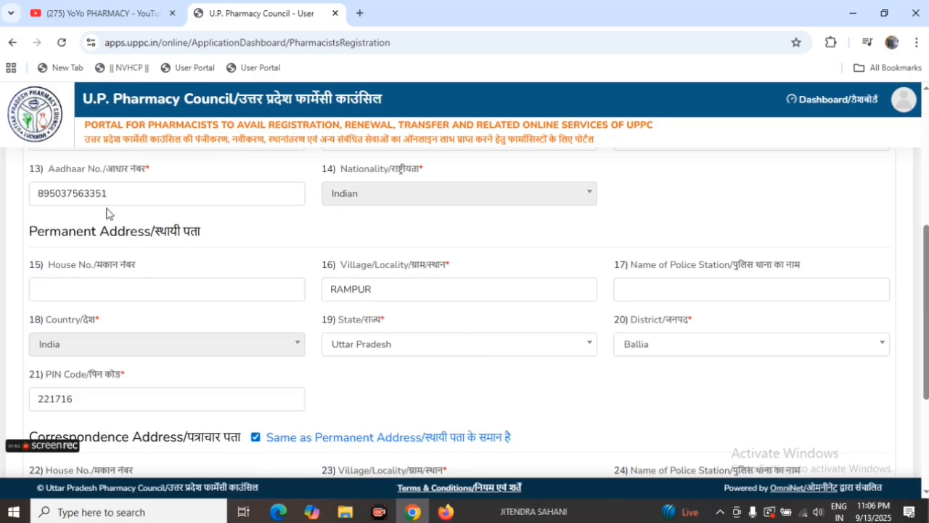
scroll(283, 264, "up", 2)
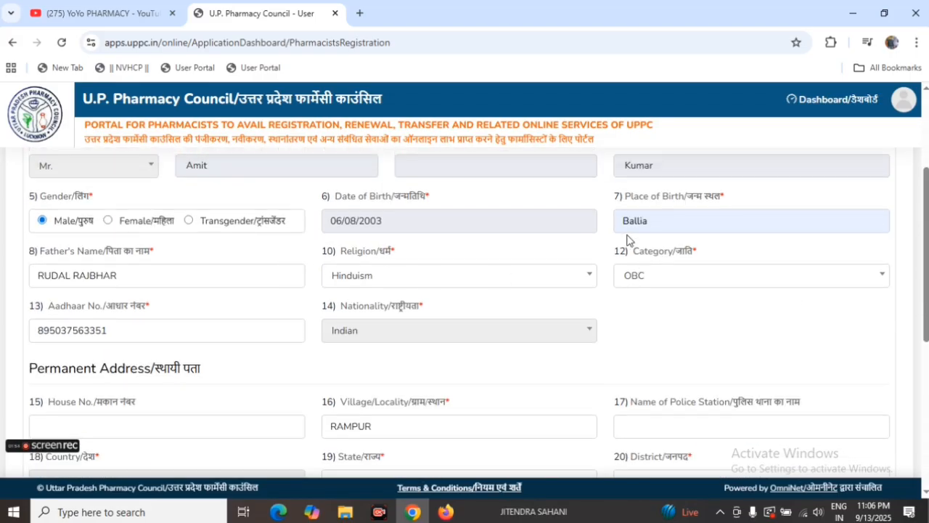
scroll(501, 335, "down", 5)
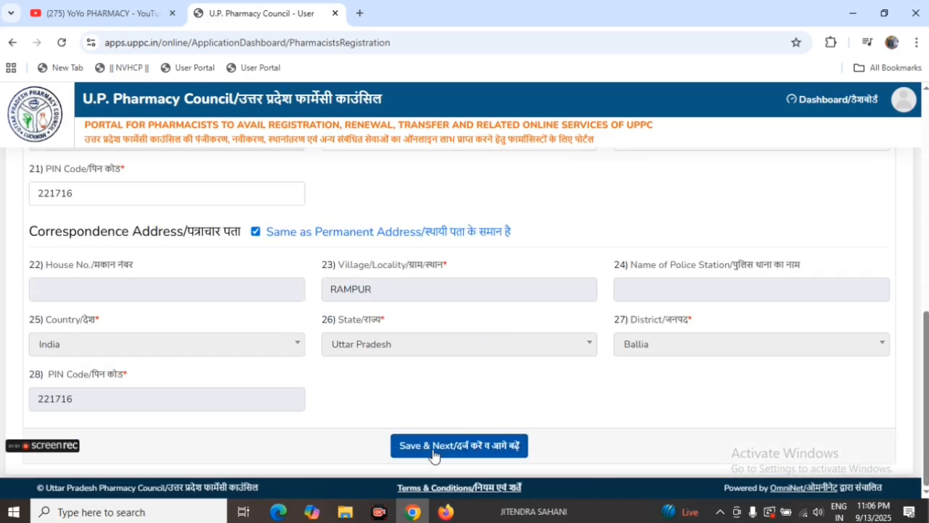
left_click(472, 449)
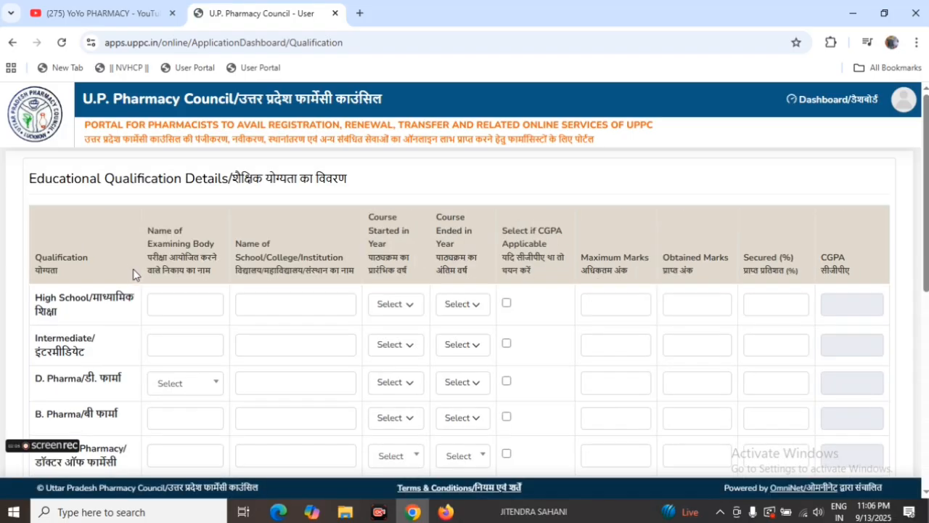
Step: Examine the blank Educational Qualification Details table, from High School to Doctor of Pharmacy, and its year, marks and CGPA columns
left_click_drag(29, 178, 210, 198)
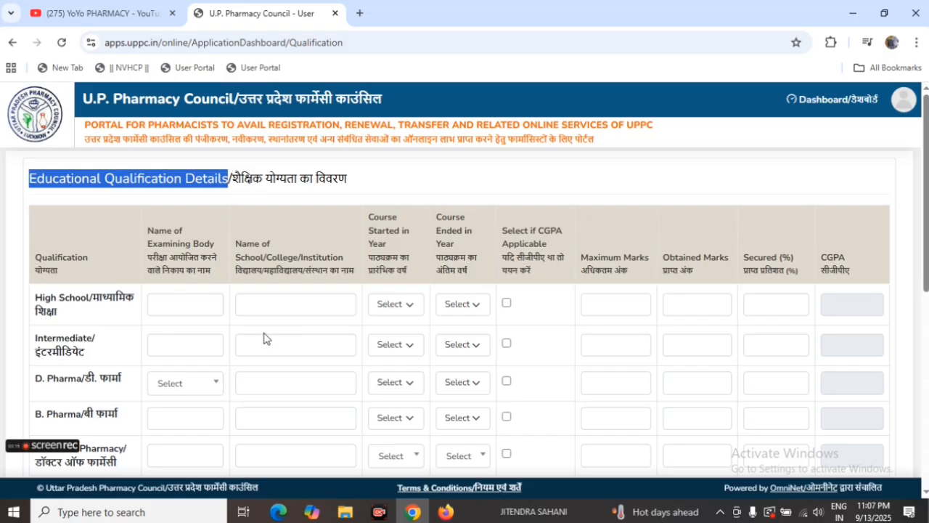
scroll(278, 347, "down", 1)
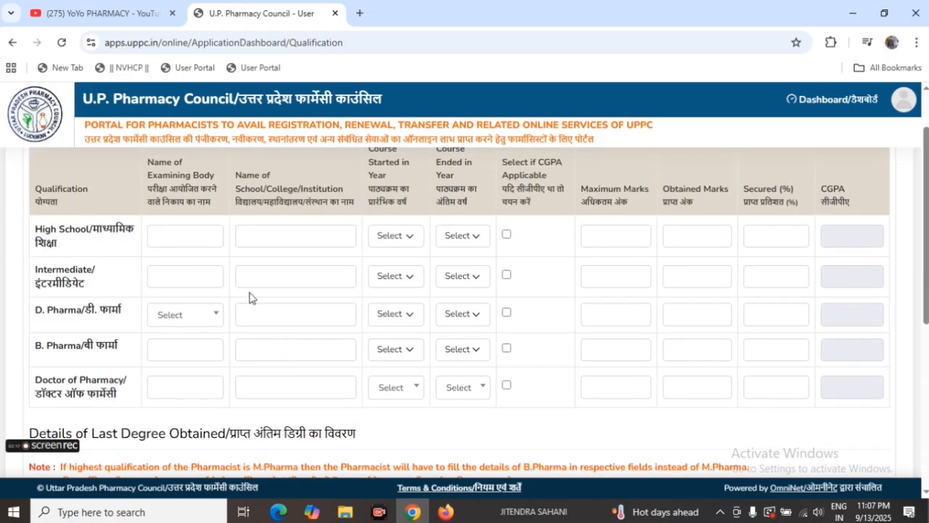
scroll(252, 297, "down", 4)
scroll(251, 312, "down", 1)
scroll(251, 315, "up", 5)
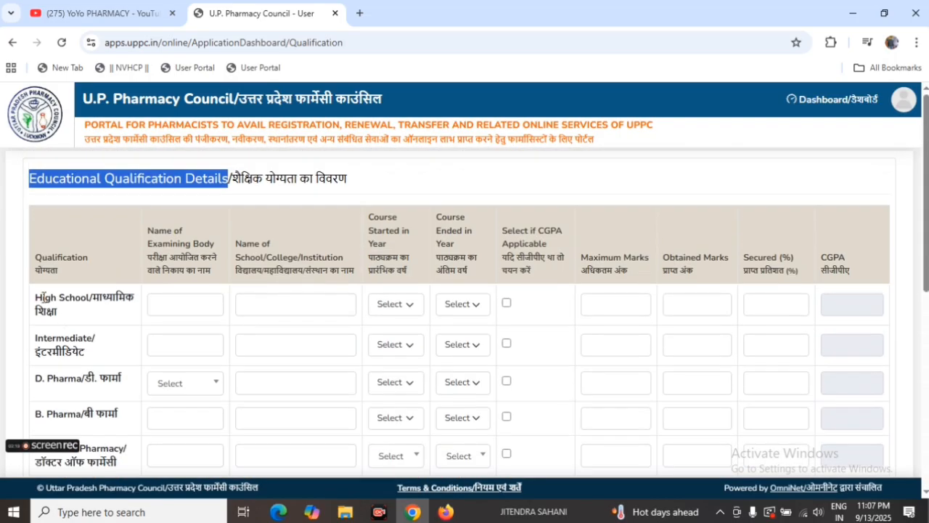
scroll(74, 335, "down", 2)
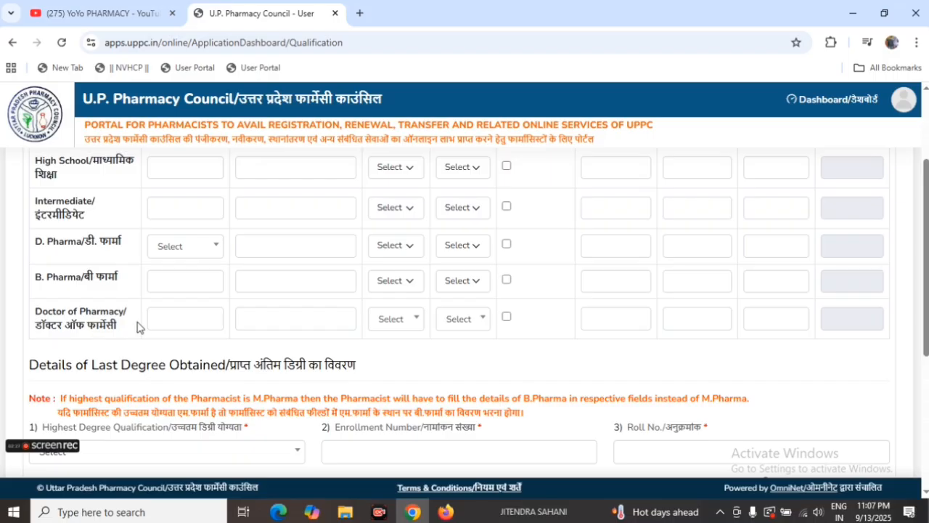
Step: Examine the blank Details of Last Degree Obtained section, including the final year marksheet and college approval letter uploads
scroll(188, 327, "down", 2)
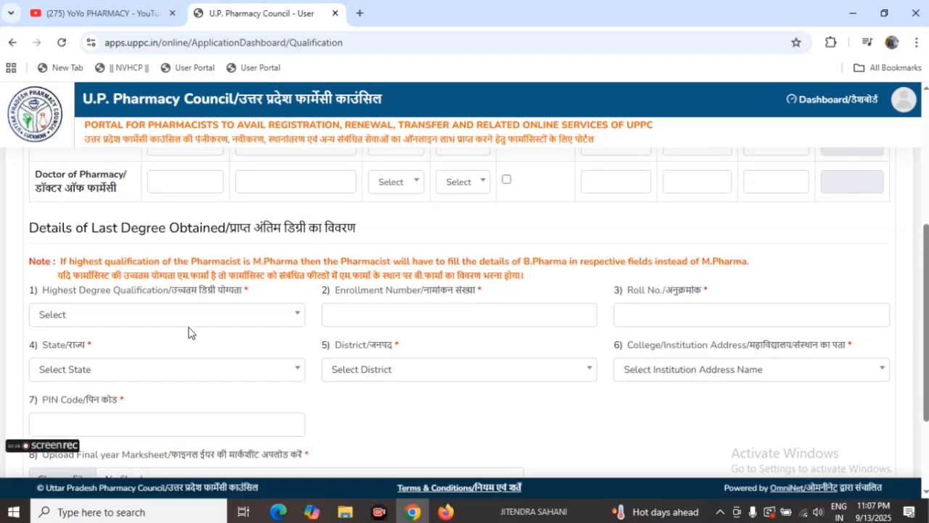
scroll(189, 331, "up", 4)
scroll(214, 307, "down", 2)
scroll(247, 334, "up", 2)
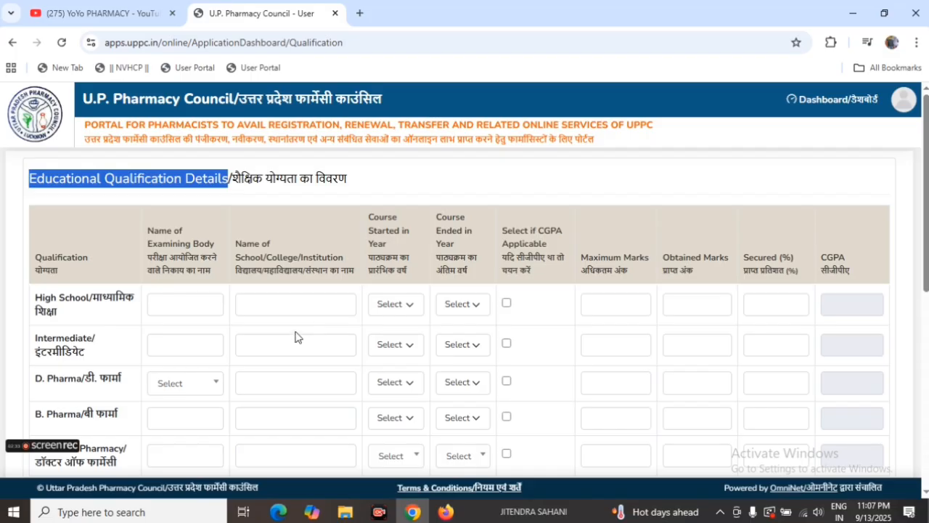
scroll(125, 347, "down", 2)
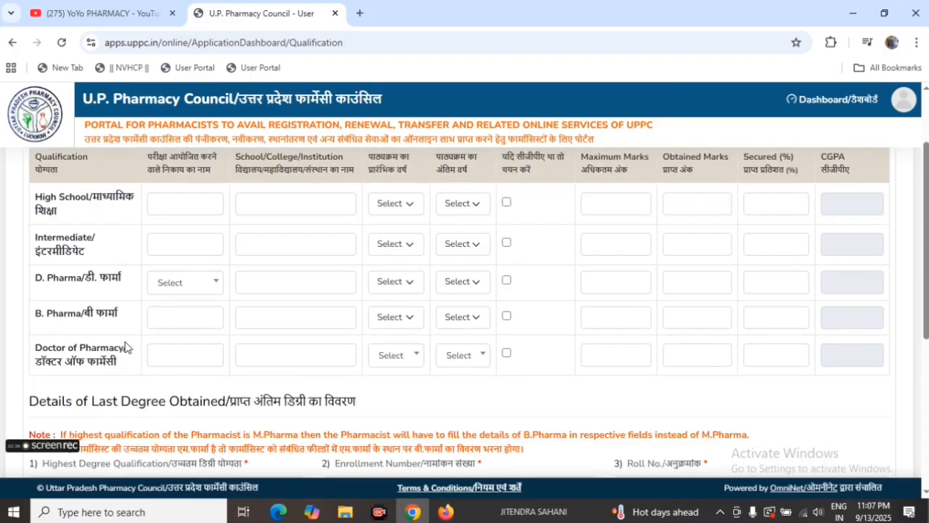
scroll(125, 347, "down", 5)
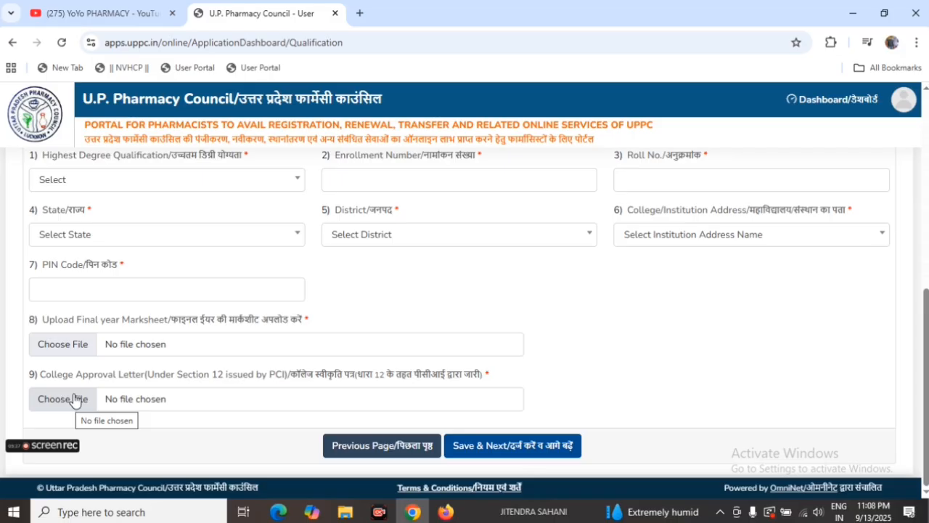
scroll(142, 424, "up", 5)
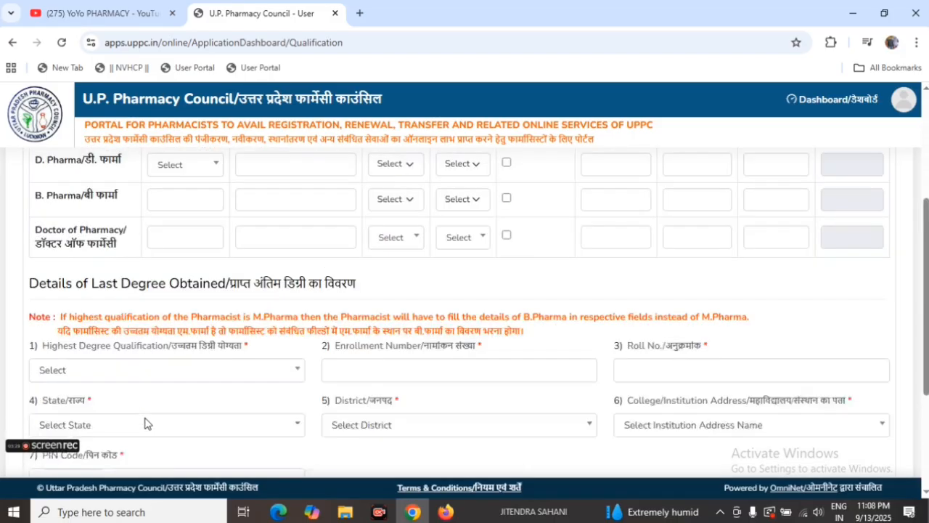
scroll(144, 424, "up", 1)
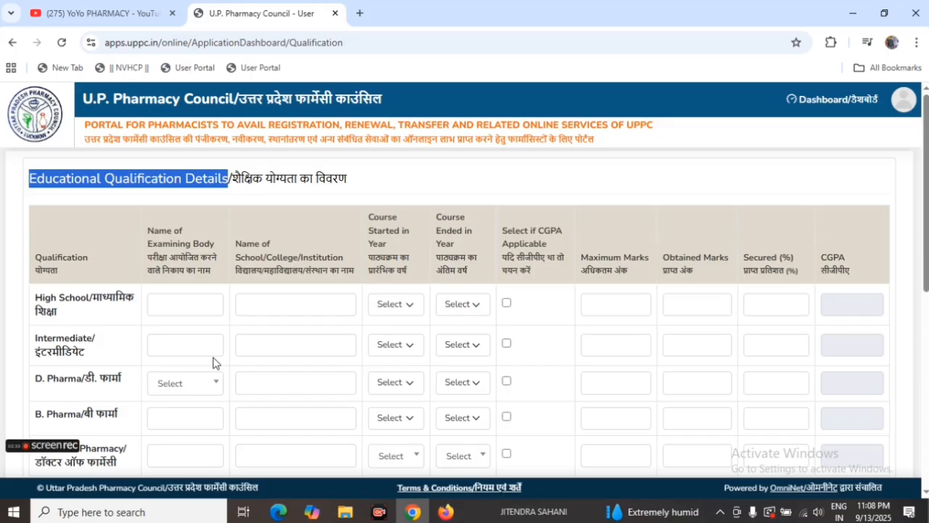
scroll(216, 367, "down", 1)
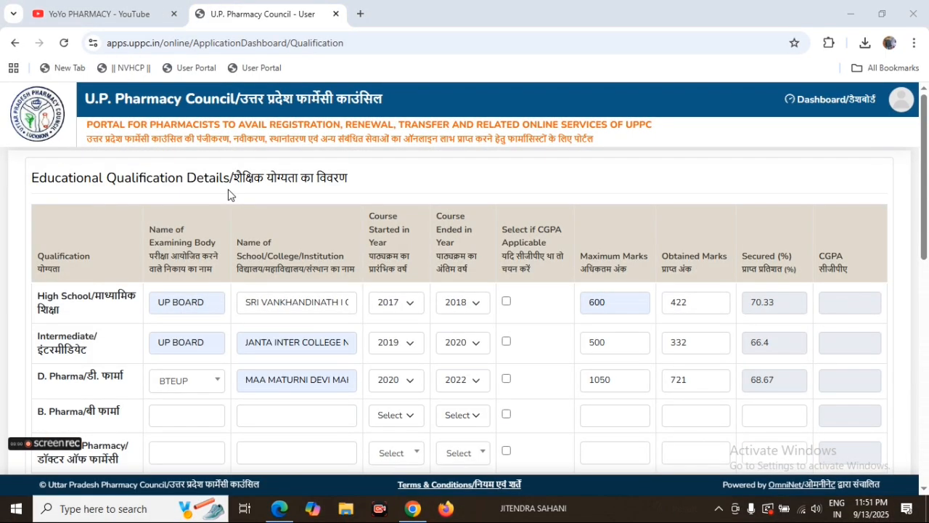
Step: Review the completed High School, Intermediate and D. Pharma rows, including examining body, institution, course years, marks and percentage
scroll(209, 213, "down", 2)
scroll(198, 212, "up", 1)
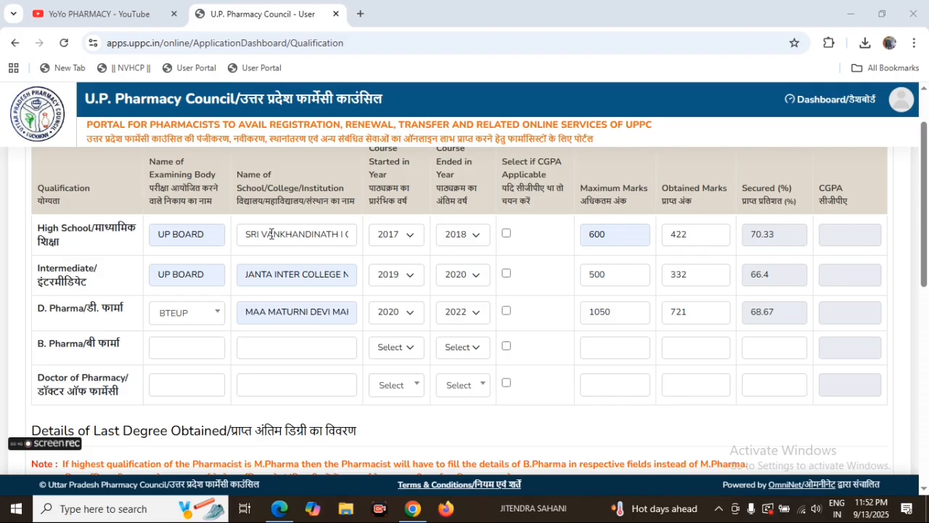
scroll(363, 247, "up", 1)
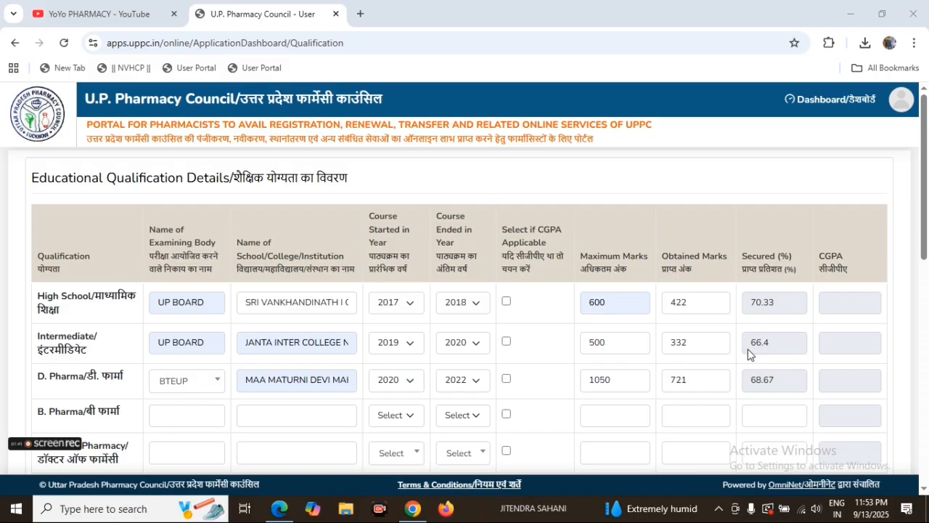
scroll(734, 373, "down", 1)
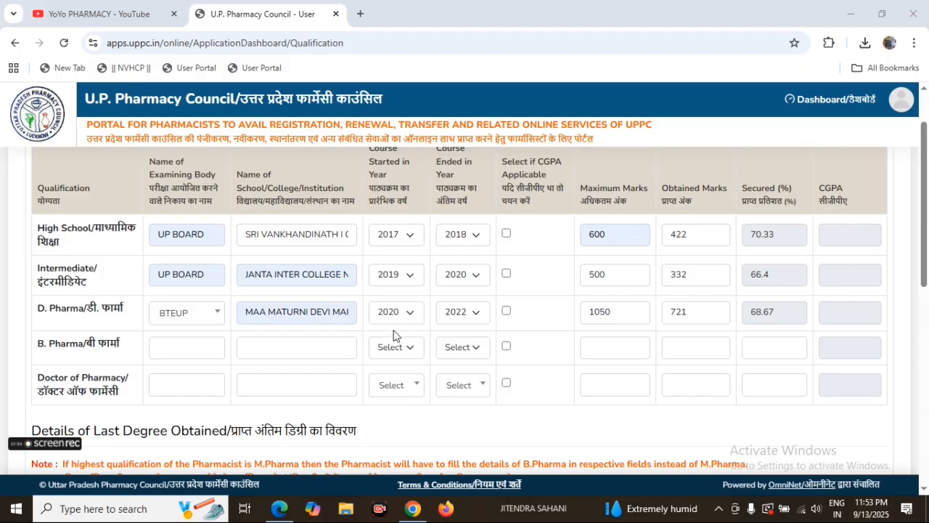
scroll(393, 335, "up", 1)
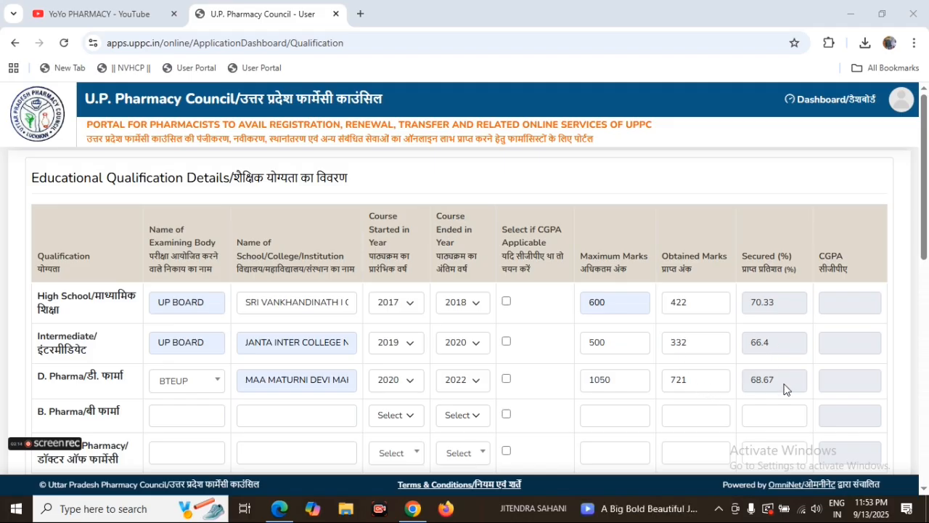
Step: Review the last degree details, covering highest qualification, enrollment number, roll number, state and district
scroll(231, 366, "down", 3)
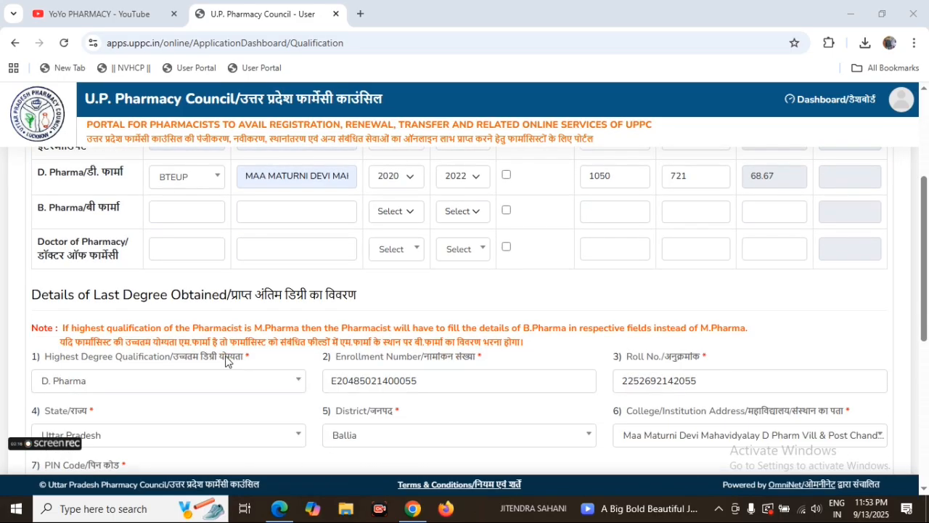
scroll(199, 356, "down", 1)
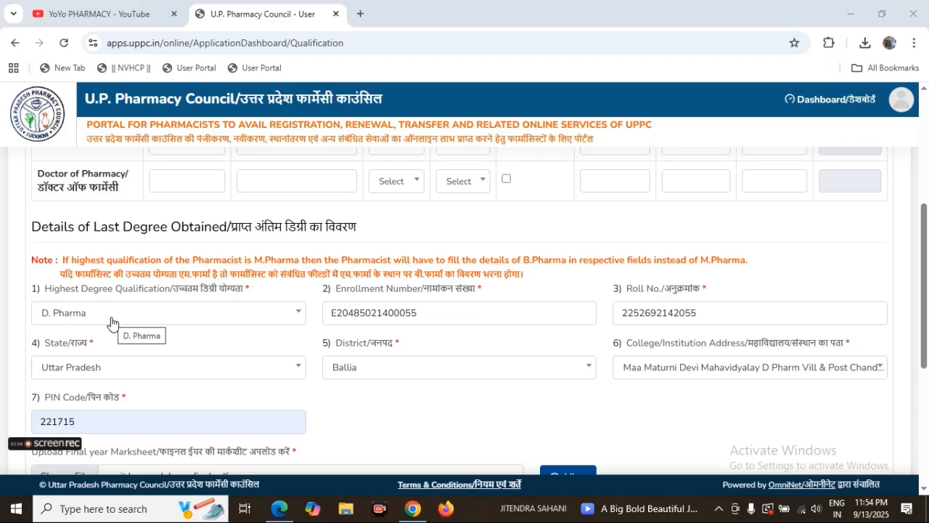
left_click_drag(326, 294, 430, 290)
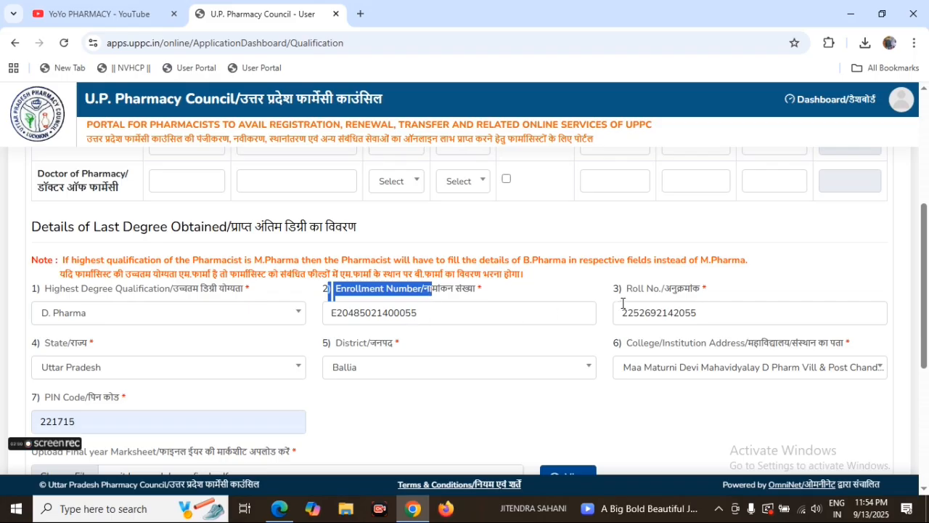
left_click_drag(613, 291, 695, 318)
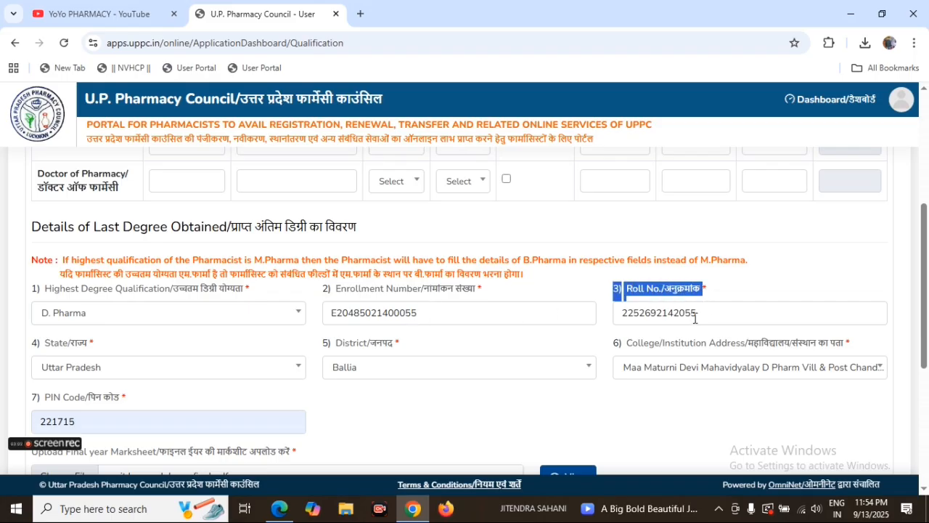
left_click_drag(29, 340, 96, 334)
left_click(114, 346)
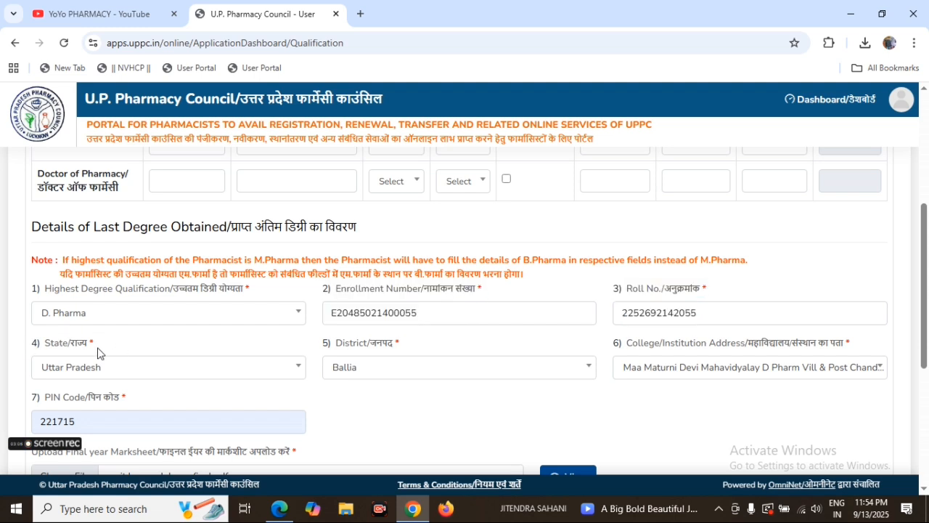
left_click_drag(318, 348, 433, 345)
left_click(433, 345)
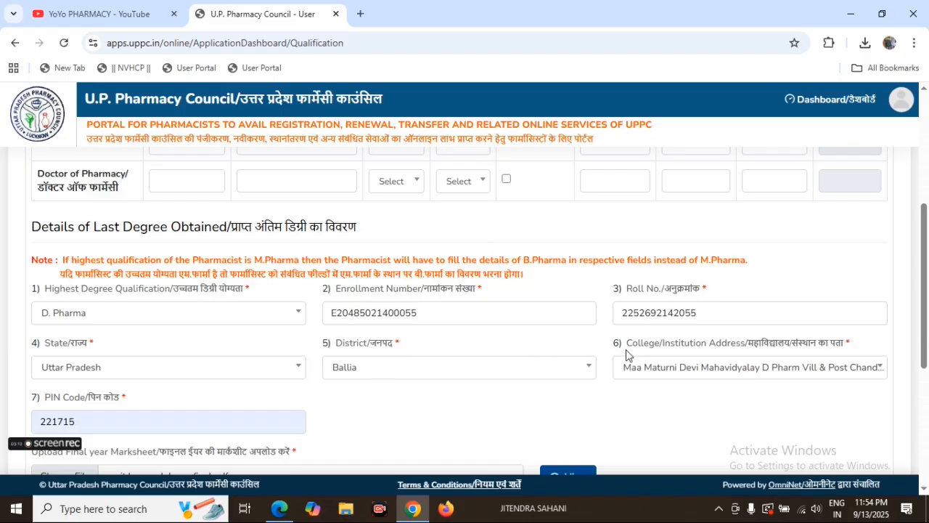
Step: Look through the College/Institution Address choices, keep the current college, and check the PIN code, marksheet and college approval letter fields
left_click_drag(623, 343, 767, 318)
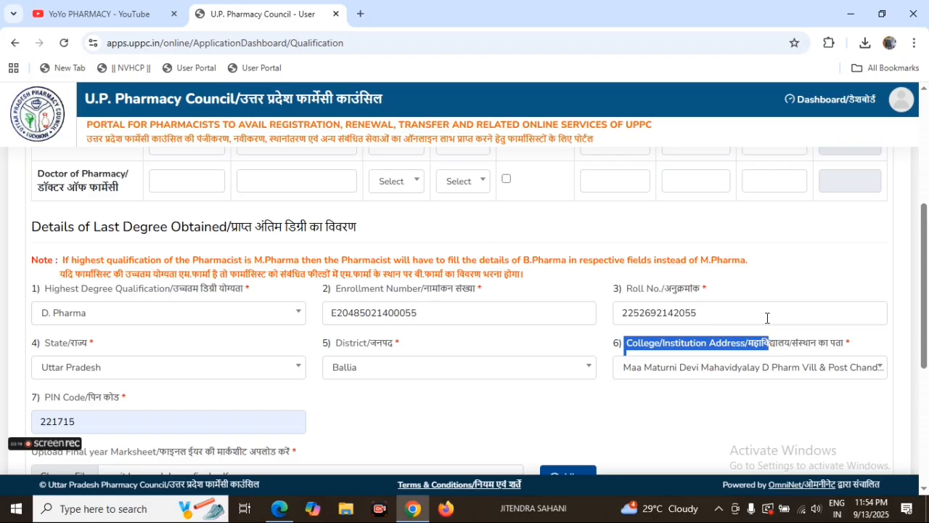
left_click(766, 318)
left_click(709, 373)
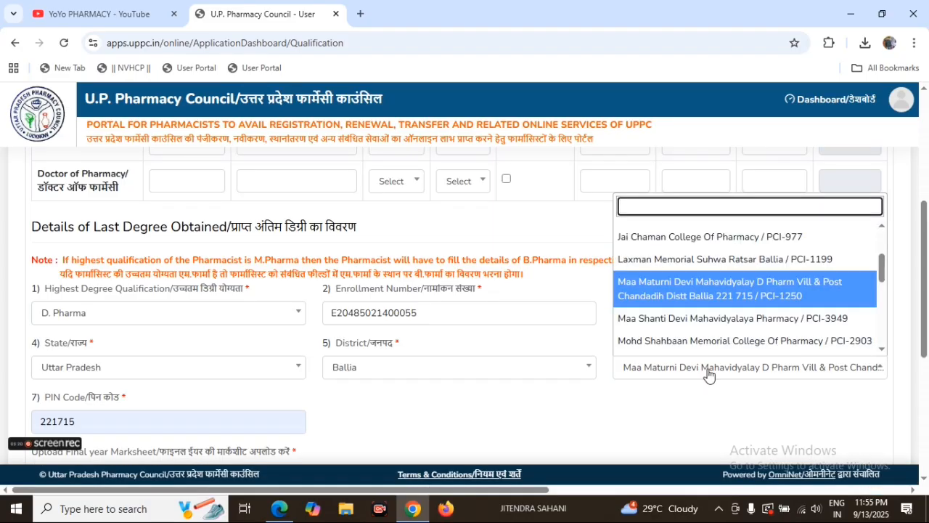
left_click(708, 373)
scroll(249, 365, "down", 1)
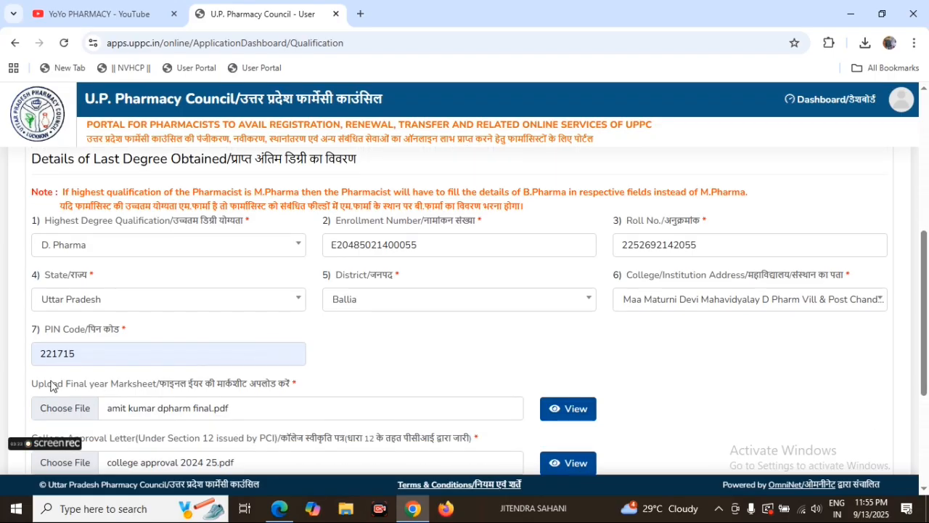
Step: Open the uploaded final year marksheet PDF, look it over, and return to the qualification form
scroll(109, 337, "down", 3)
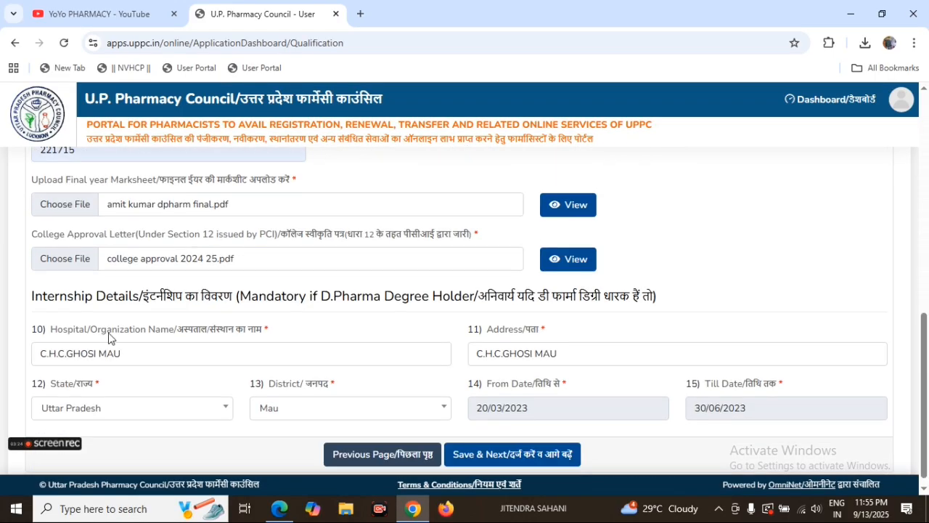
scroll(108, 338, "up", 1)
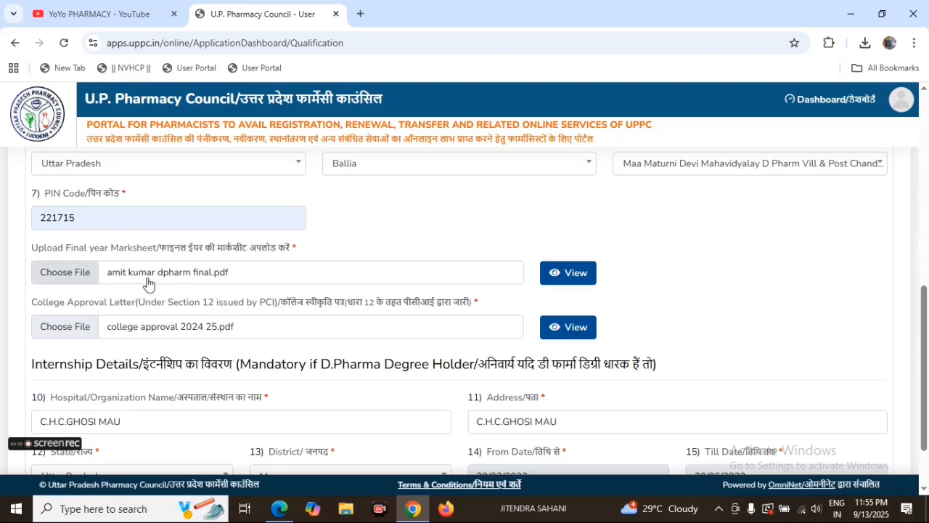
left_click(568, 280)
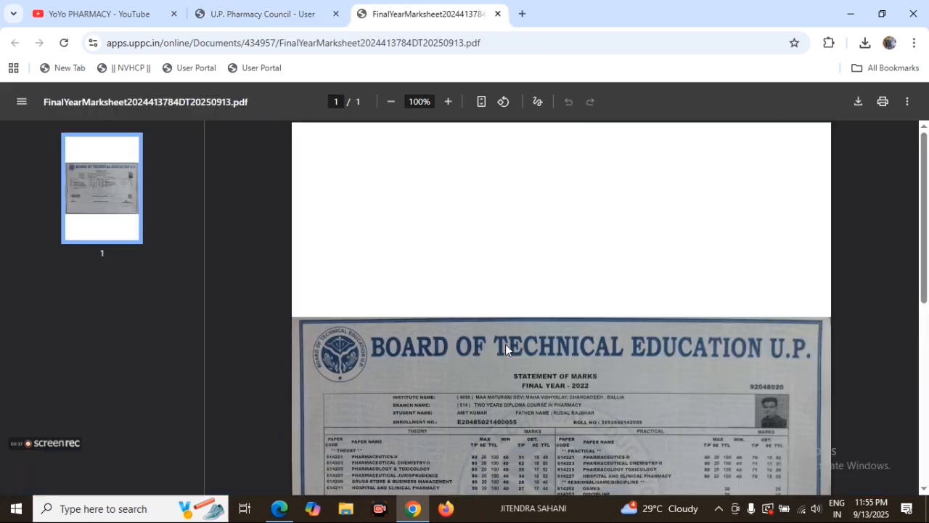
scroll(535, 367, "down", 3)
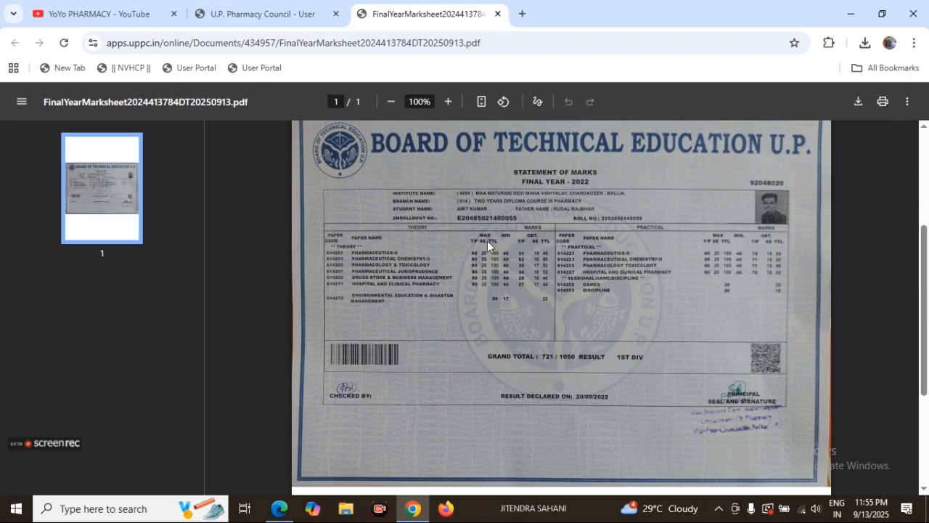
scroll(481, 269, "up", 1)
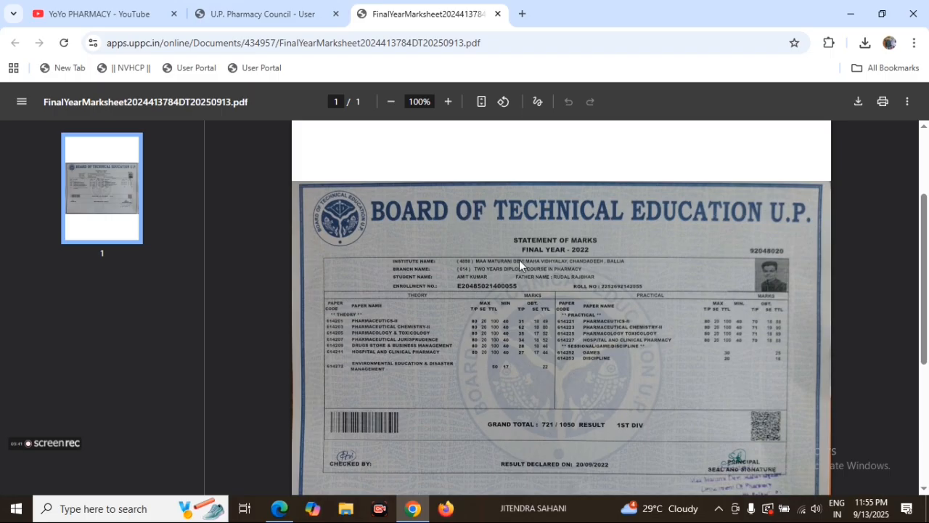
left_click(276, 14)
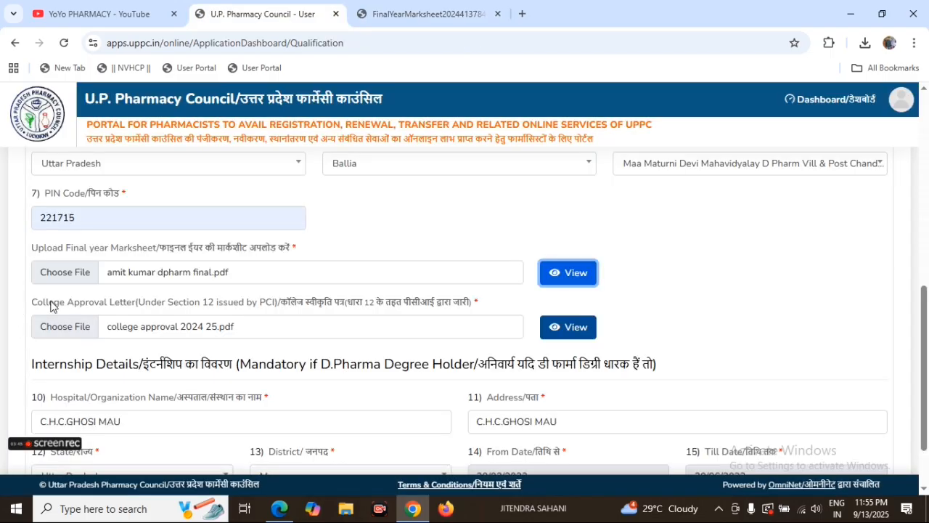
Step: Open the uploaded College Approval Letter issued by PCI, check its decision table, and return to the qualification form
left_click_drag(32, 302, 283, 311)
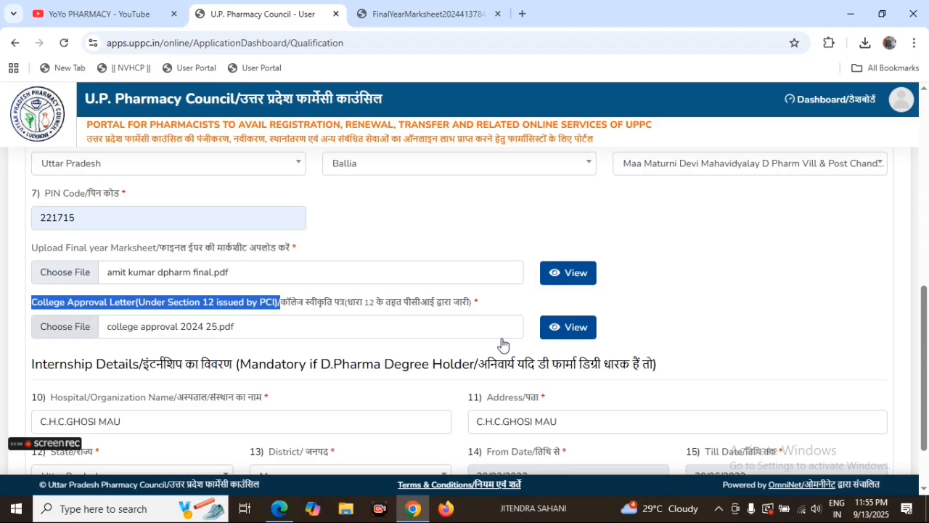
left_click(565, 338)
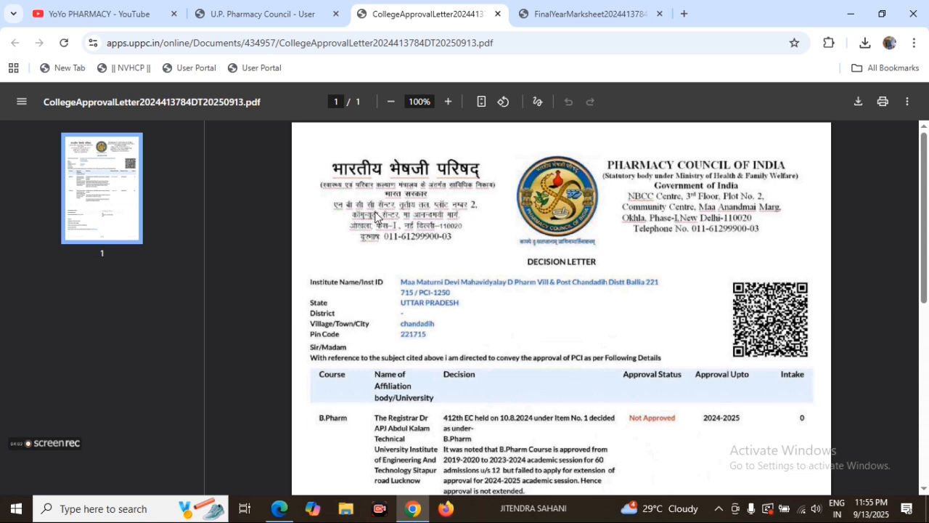
scroll(529, 332, "down", 3)
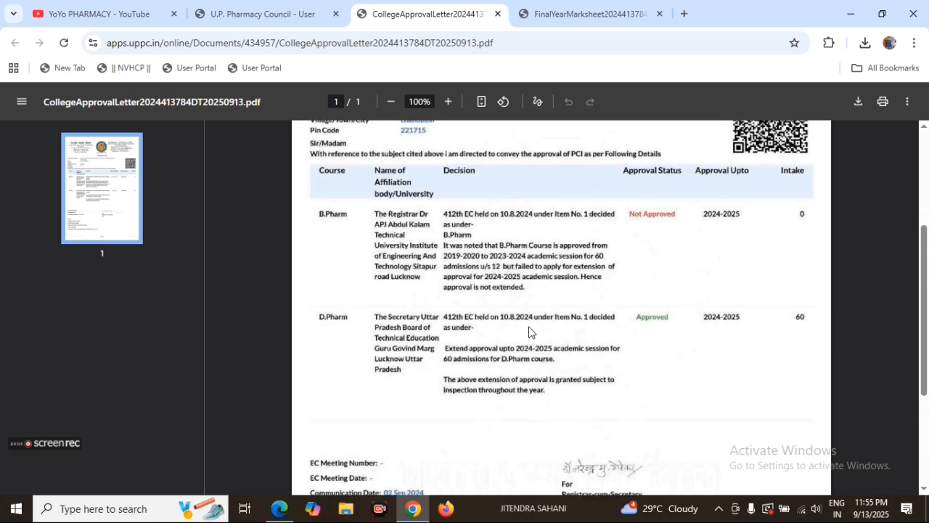
left_click(261, 16)
Step: Review the whole qualification page, from the educational rows and last degree details to the uploads and internship hospital, address, district and dates
scroll(164, 351, "down", 1)
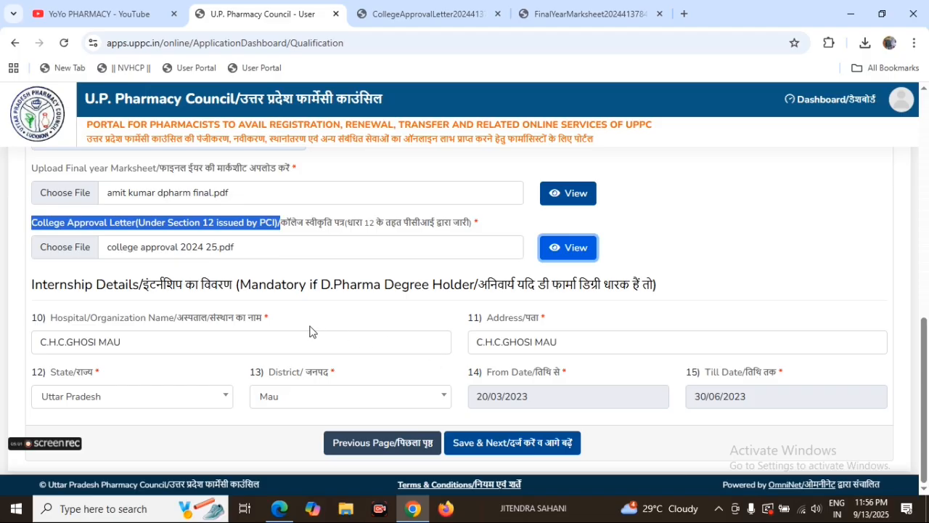
scroll(311, 329, "up", 7)
scroll(310, 330, "up", 1)
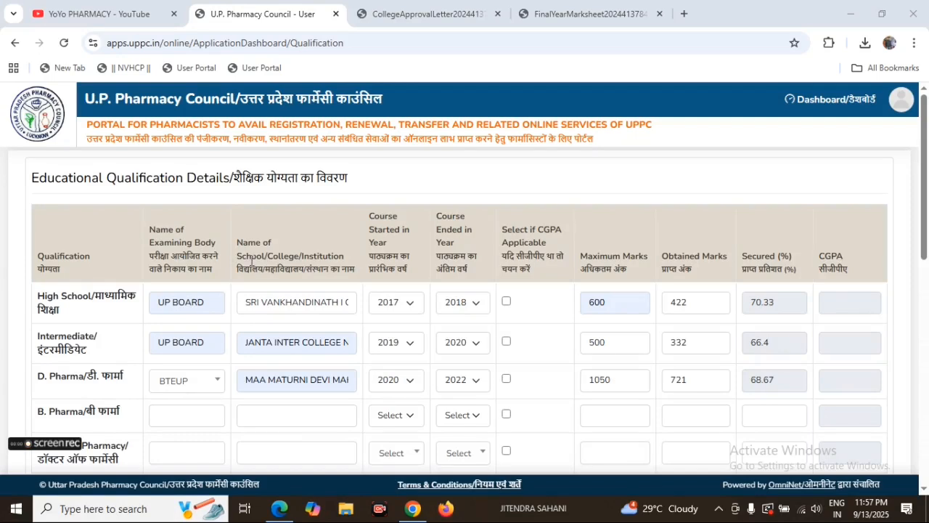
scroll(268, 263, "down", 1)
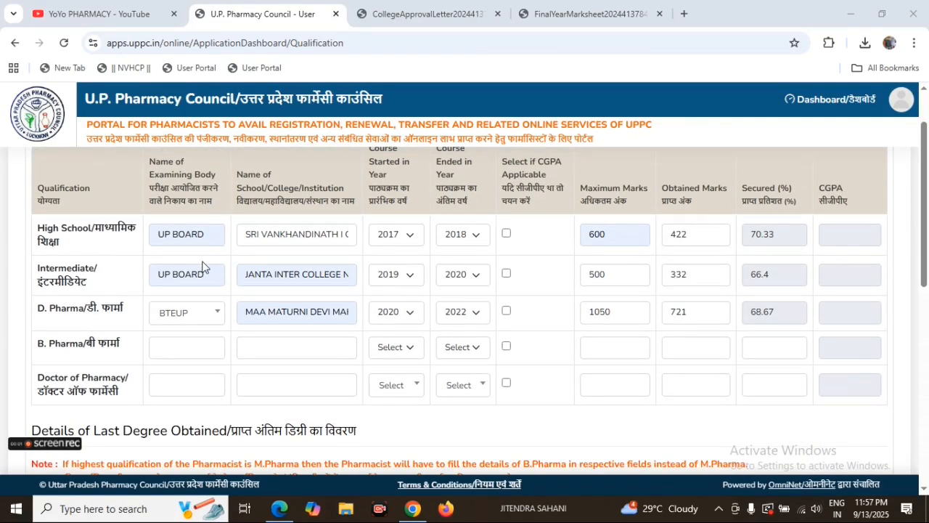
scroll(217, 265, "down", 1)
scroll(207, 252, "up", 2)
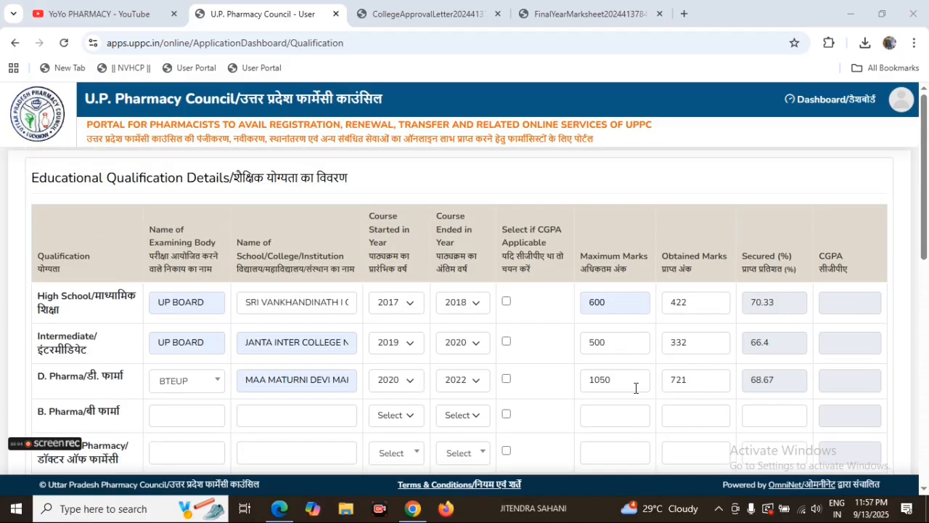
scroll(649, 355, "down", 2)
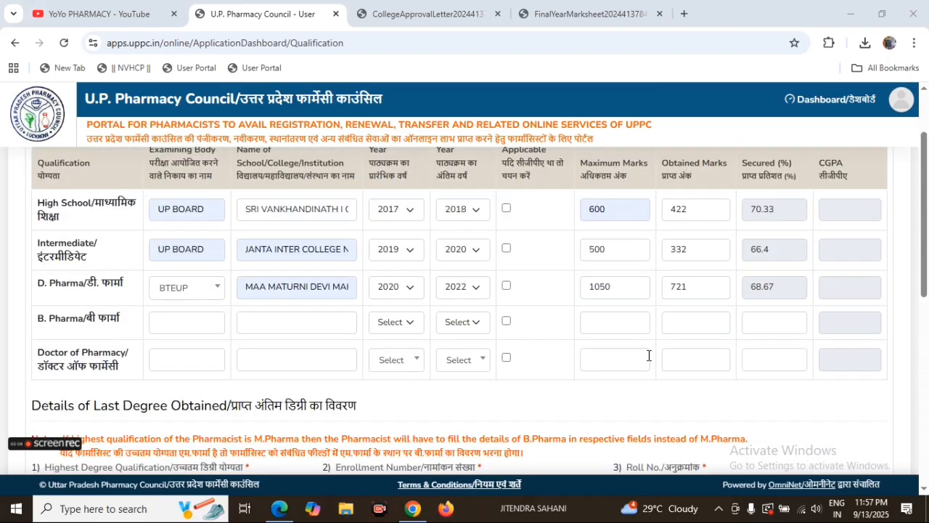
scroll(294, 329, "down", 2)
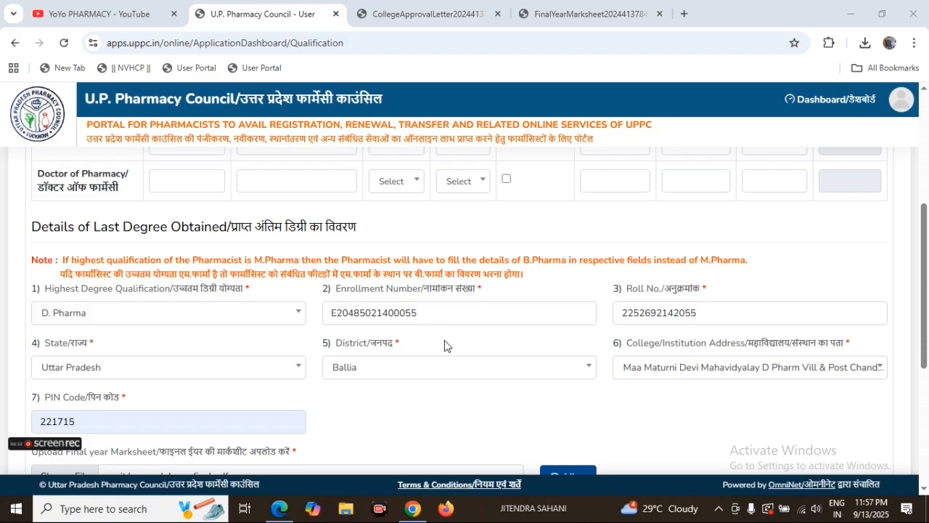
scroll(445, 346, "down", 2)
scroll(165, 328, "down", 1)
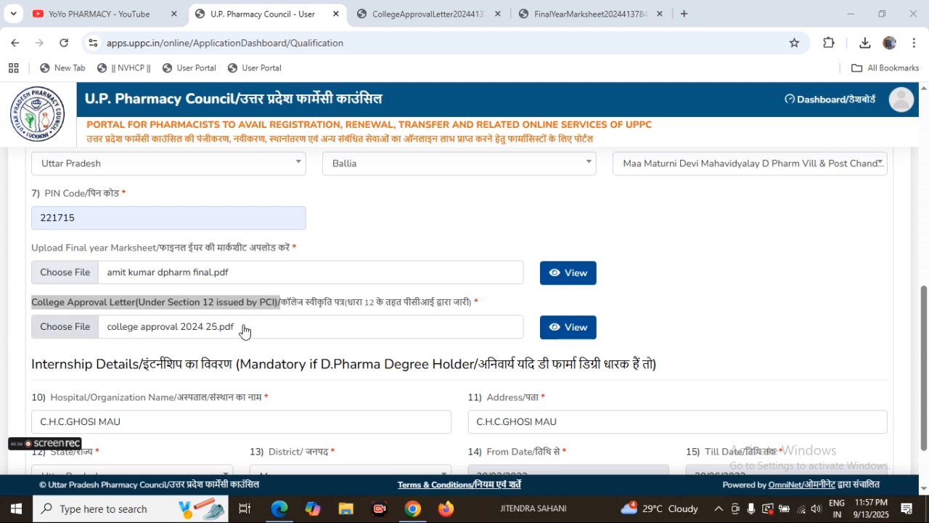
scroll(239, 350, "down", 1)
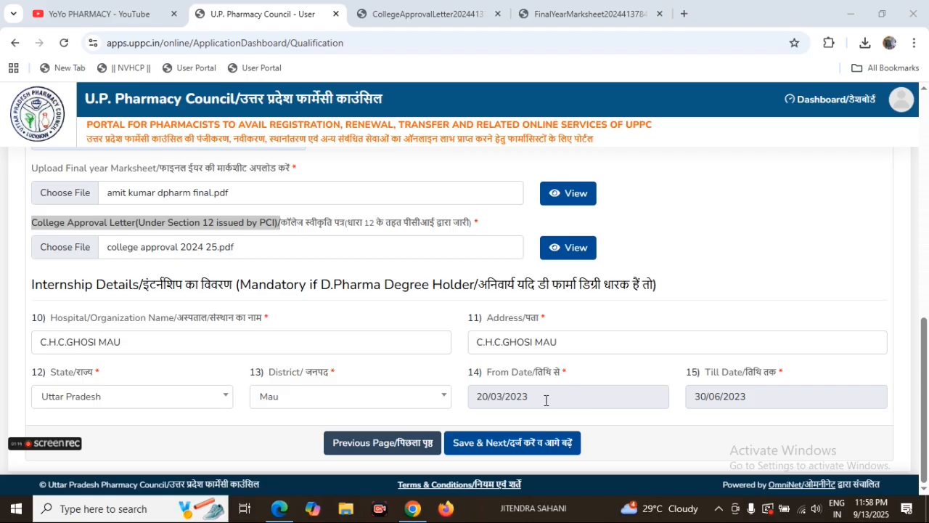
scroll(413, 339, "up", 10)
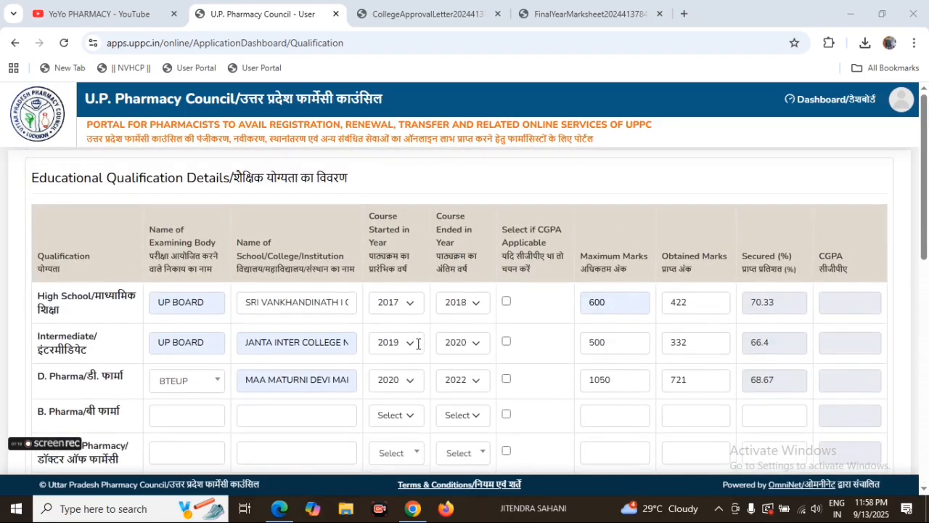
Step: Save the qualification details to proceed to Upload Documents, and accept the browser's offer to save the address
scroll(412, 345, "down", 10)
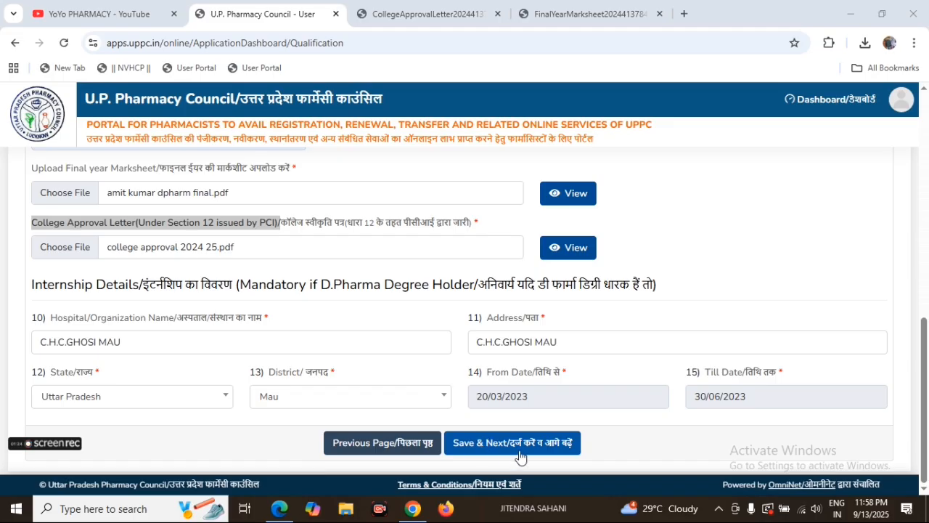
left_click(519, 456)
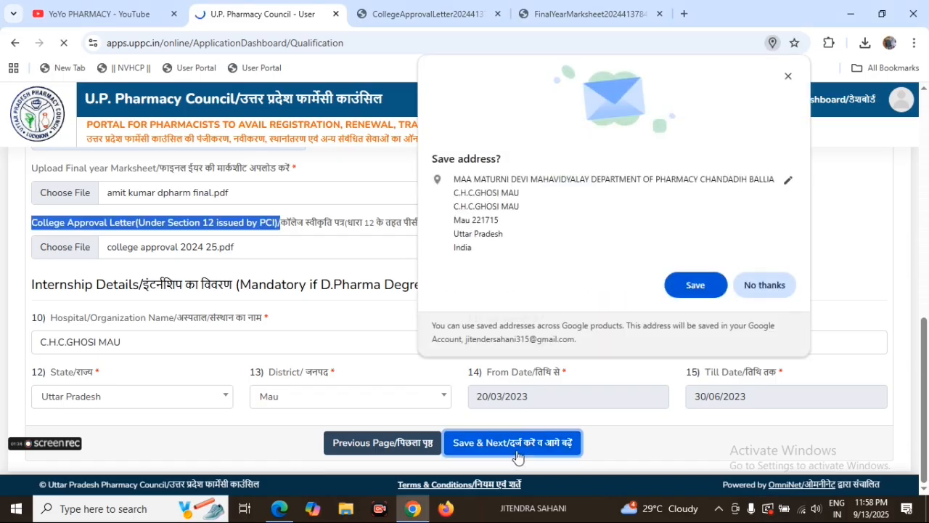
left_click(695, 284)
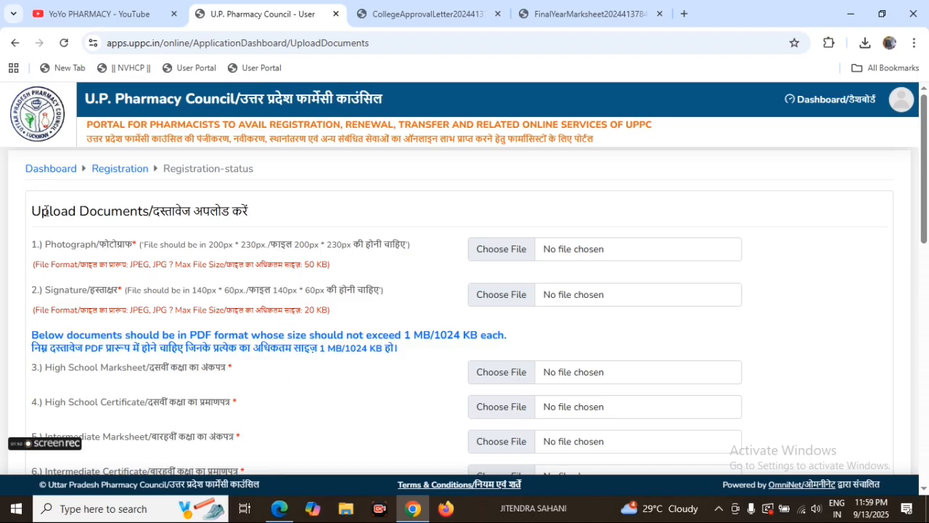
Step: Examine the Upload Documents requirements for the photograph, including its accepted file format and maximum file size
left_click_drag(31, 212, 257, 228)
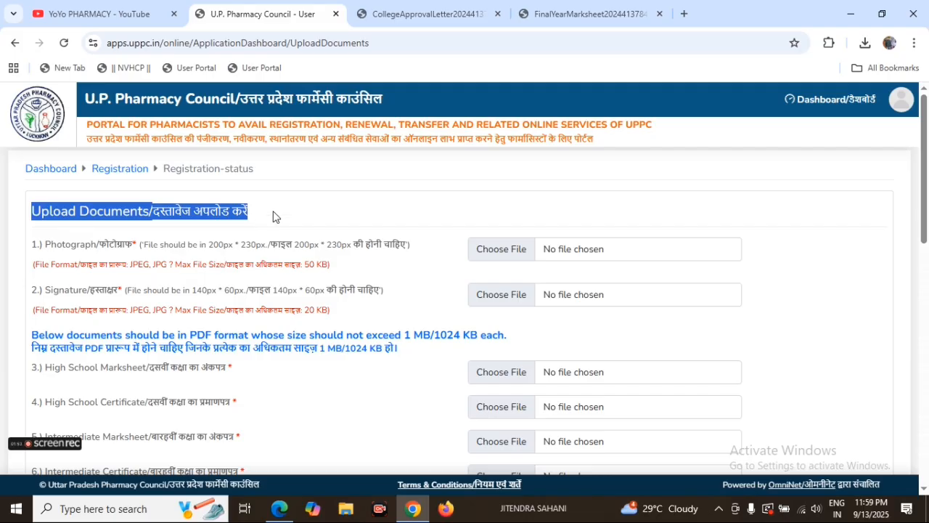
left_click_drag(32, 245, 134, 252)
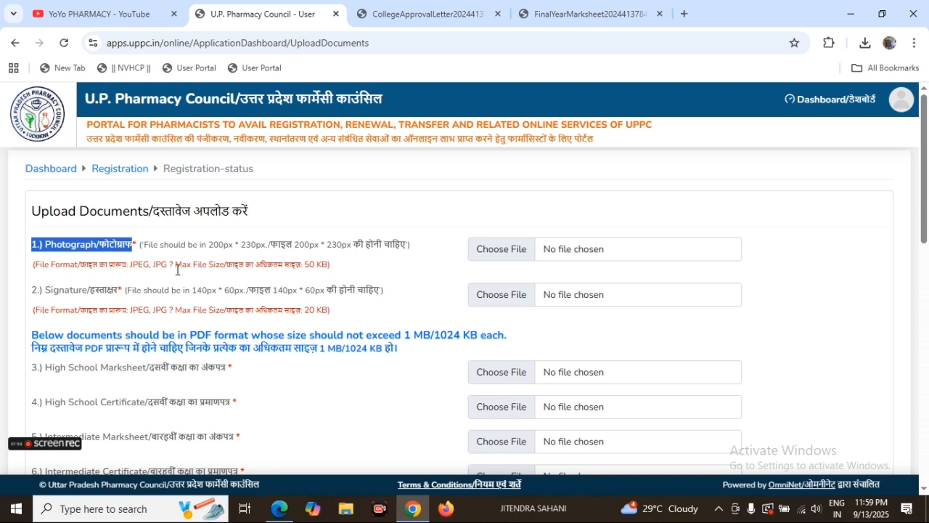
left_click(263, 228)
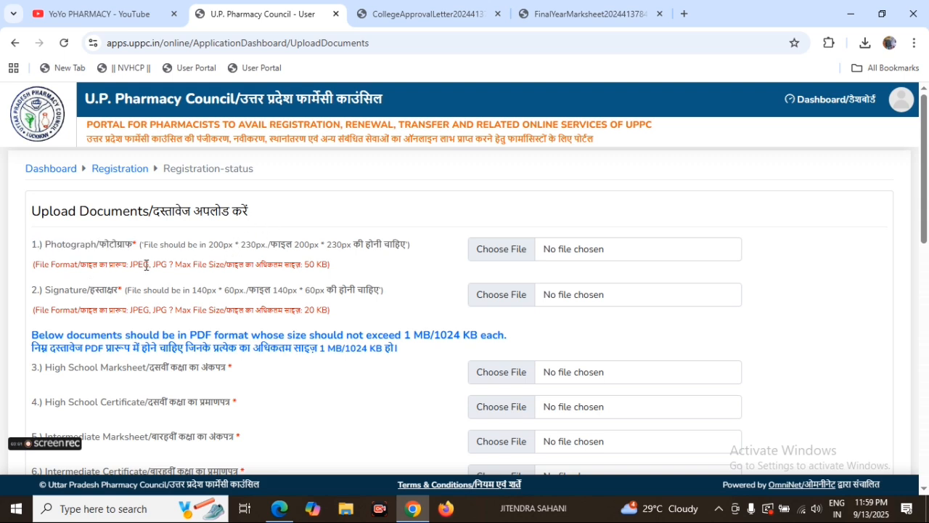
left_click_drag(128, 267, 173, 266)
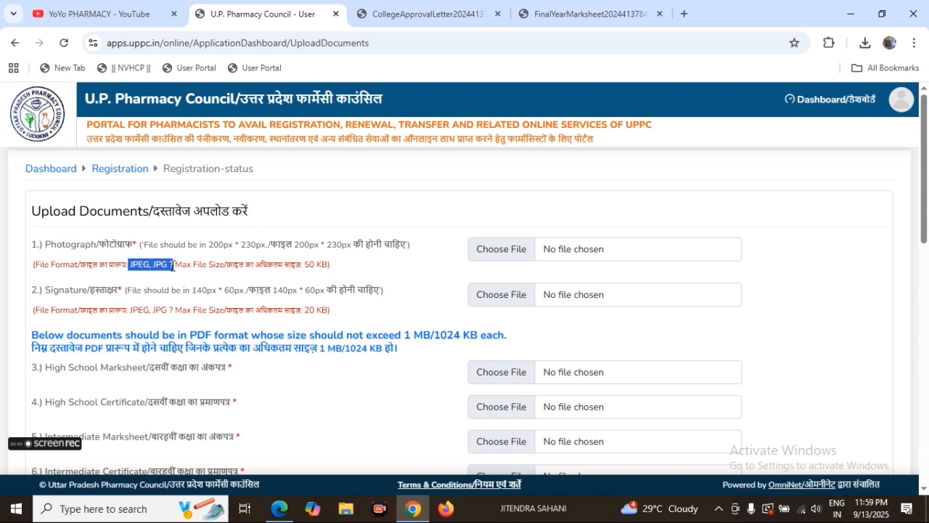
left_click(328, 265)
left_click_drag(328, 264, 305, 265)
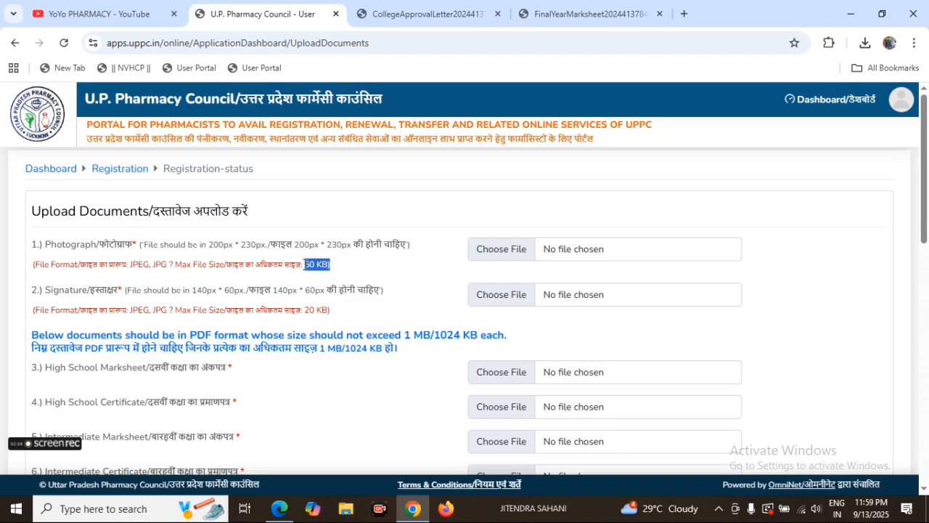
left_click(348, 273)
Step: Examine the signature upload requirements, including its accepted file format and maximum file size
left_click_drag(26, 292, 122, 298)
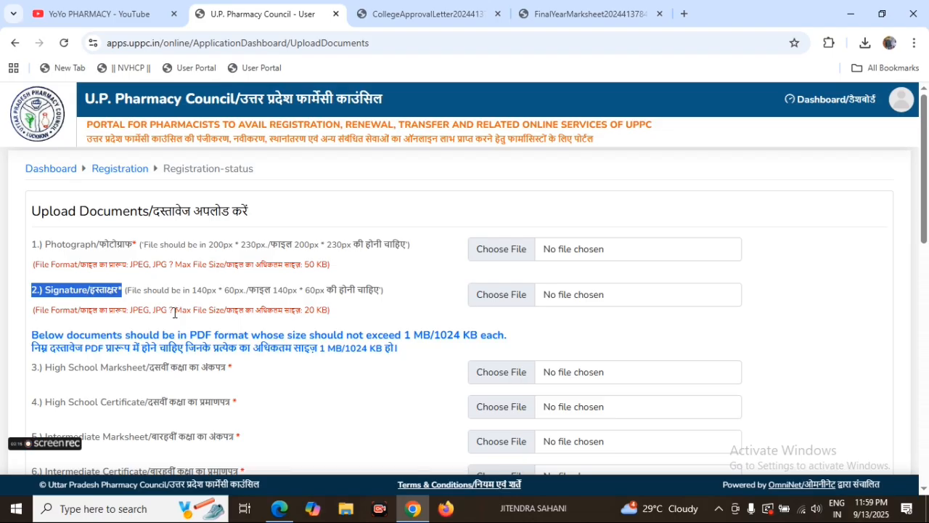
left_click(126, 309)
left_click_drag(153, 310, 169, 312)
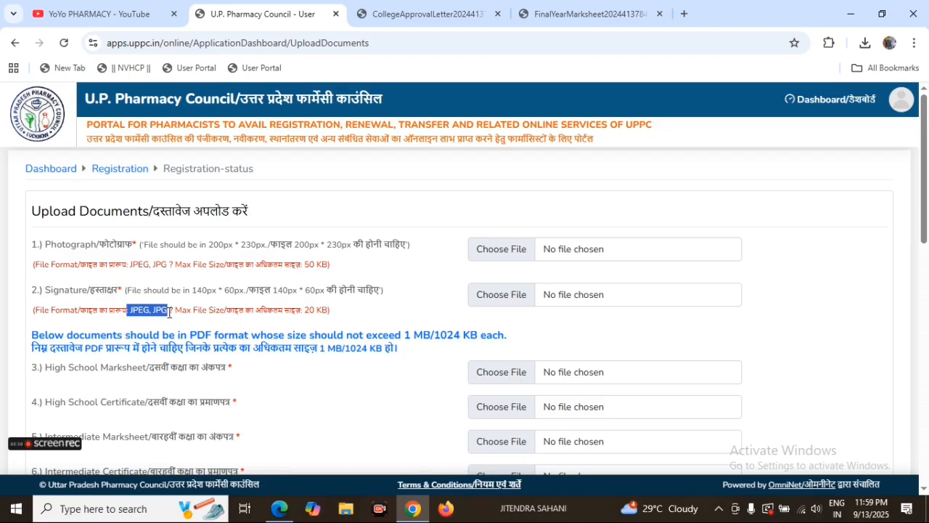
left_click_drag(331, 311, 302, 311)
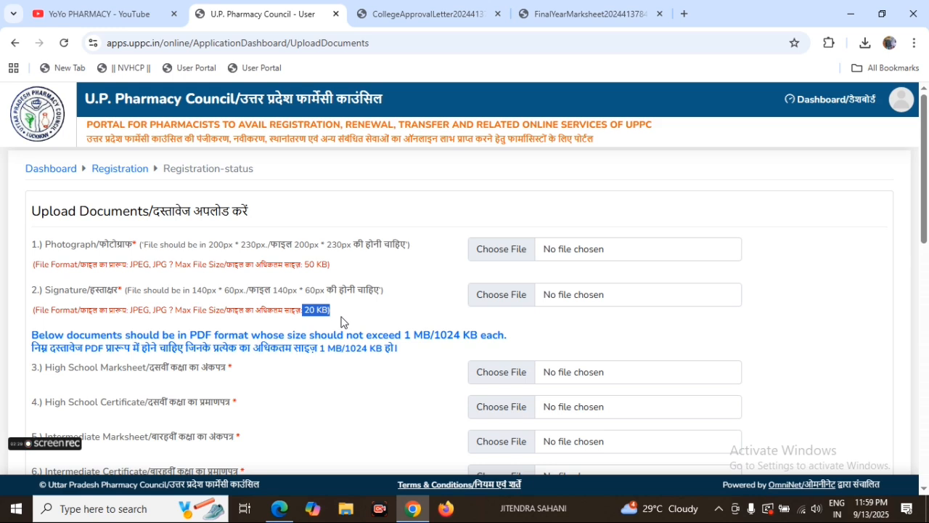
left_click(361, 310)
Step: Read the PDF format and size rule, and look through the required school, D. Pharma, B. Pharma and Doctor of Pharmacy documents
scroll(131, 331, "down", 2)
left_click_drag(31, 201, 409, 223)
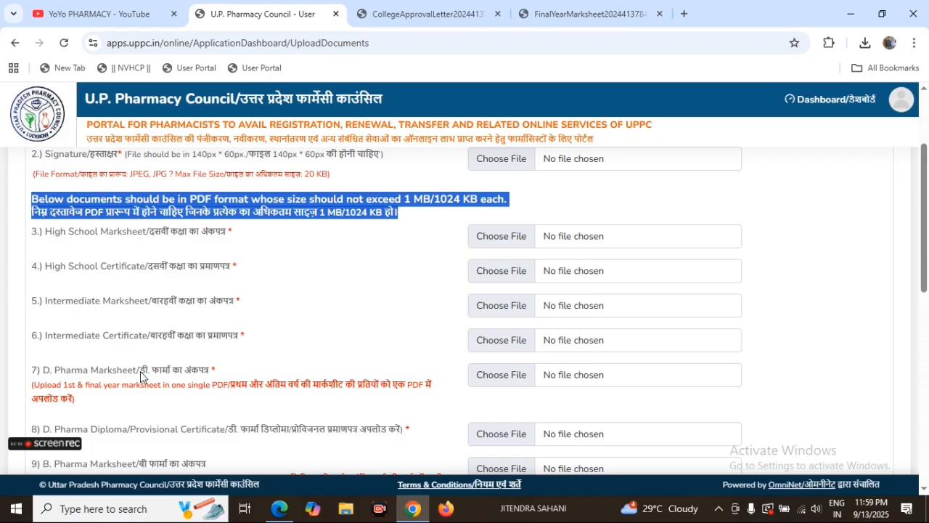
scroll(132, 407, "down", 3)
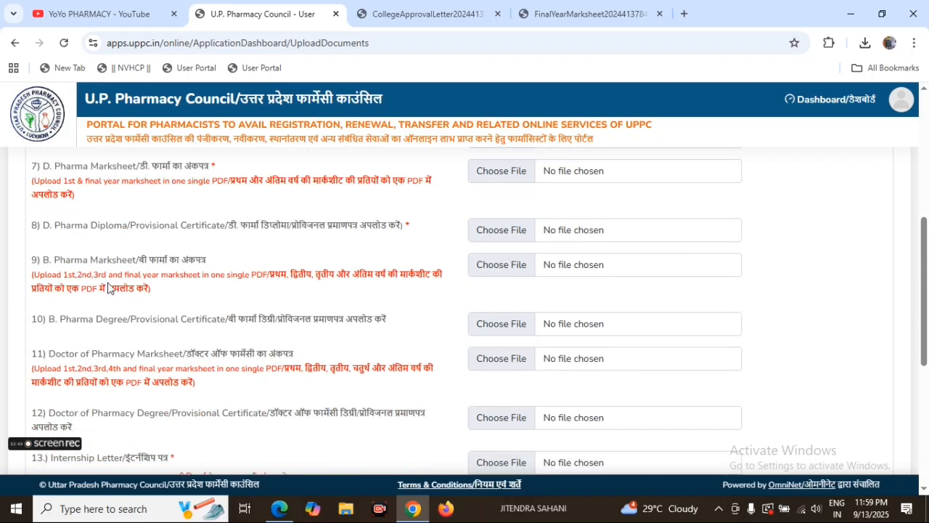
scroll(144, 312, "down", 2)
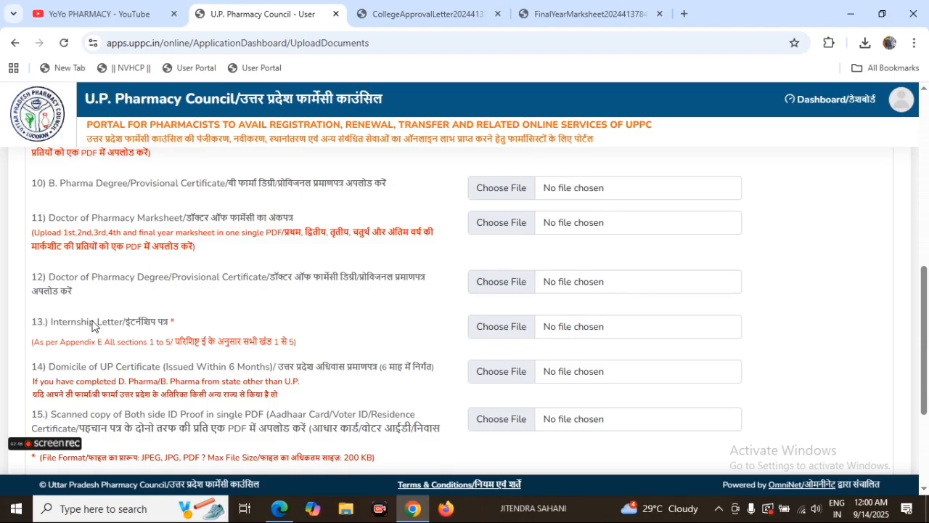
Step: Check the Internship Letter, Domicile of UP Certificate and both-side ID proof upload requirements
left_click_drag(27, 332, 161, 328)
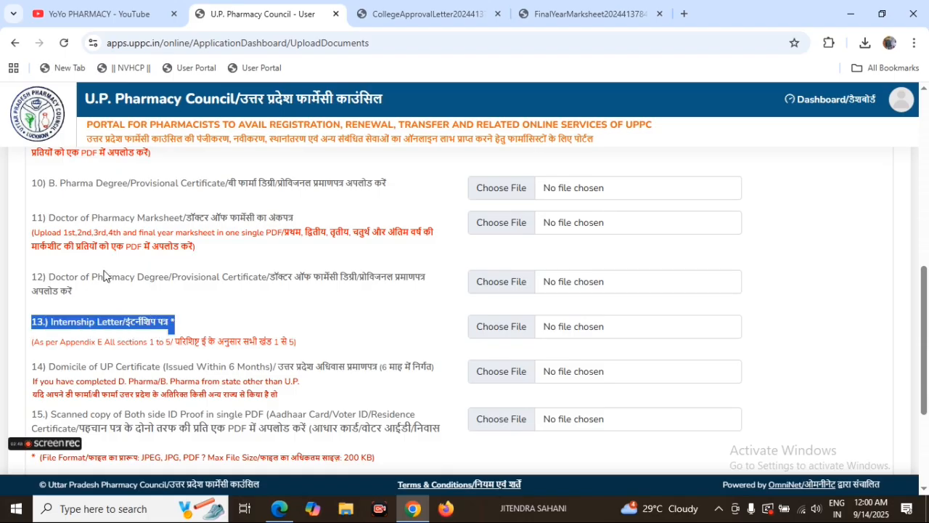
scroll(133, 261, "down", 1)
left_click_drag(30, 299, 171, 306)
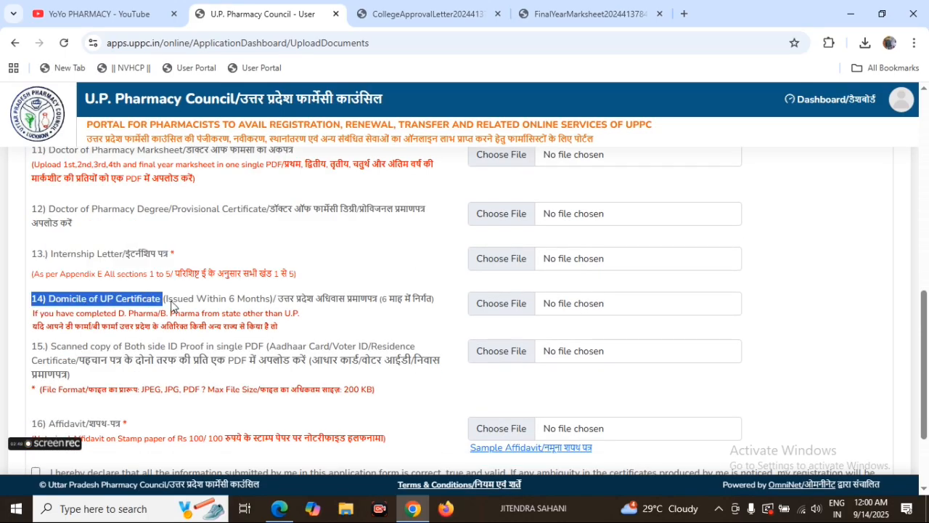
left_click_drag(49, 346, 292, 348)
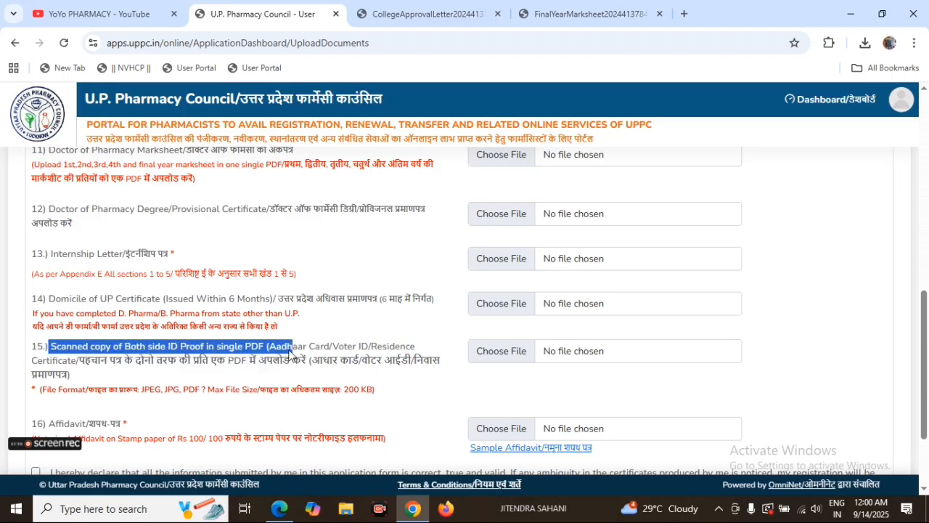
Step: Read the Affidavit upload requirement, and recheck the PDF format and maximum size rule for the listed documents
scroll(171, 408, "down", 1)
left_click_drag(29, 306, 135, 315)
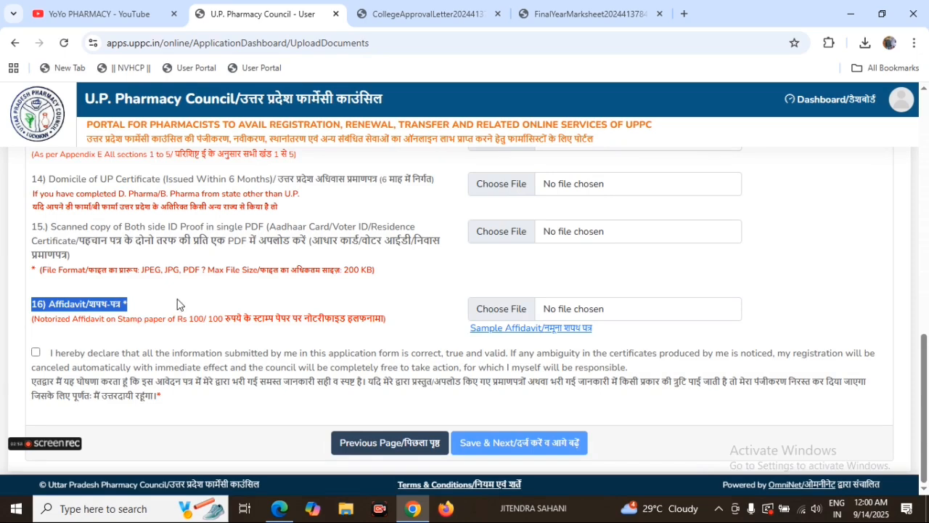
scroll(177, 303, "up", 3)
scroll(177, 303, "up", 5)
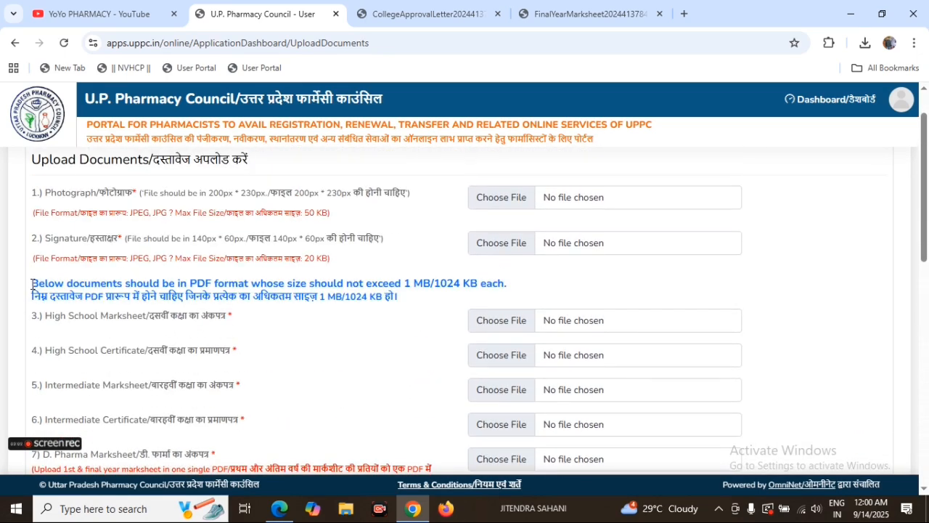
left_click_drag(32, 286, 506, 283)
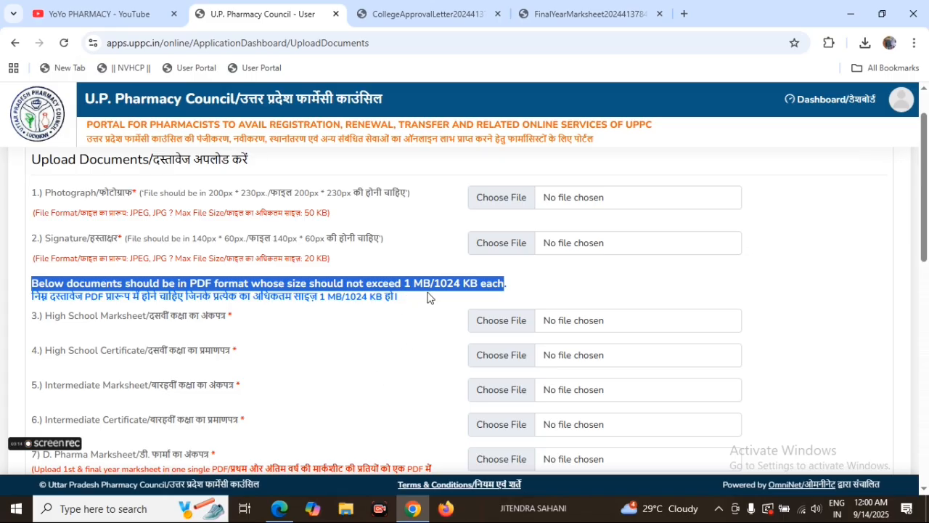
left_click(413, 317)
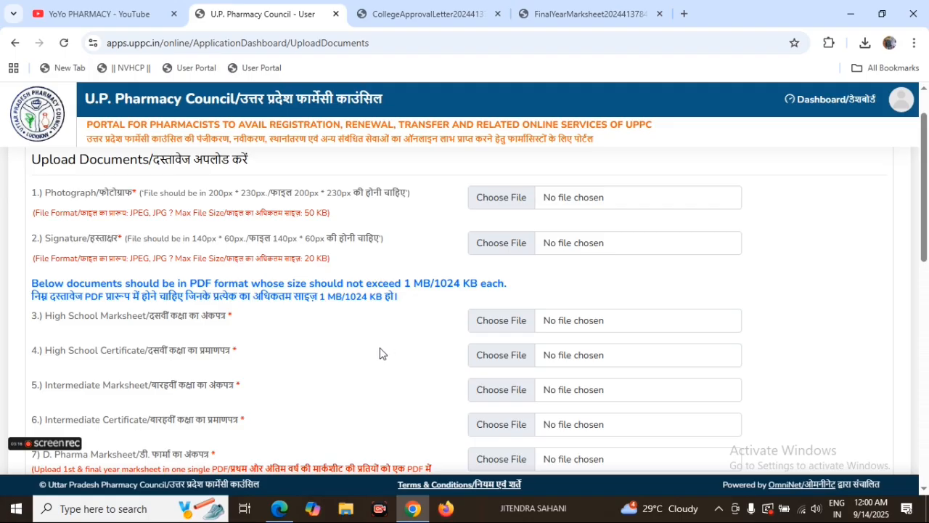
Step: Recheck the maximum file sizes allowed for the photograph and signature uploads
scroll(329, 379, "down", 1)
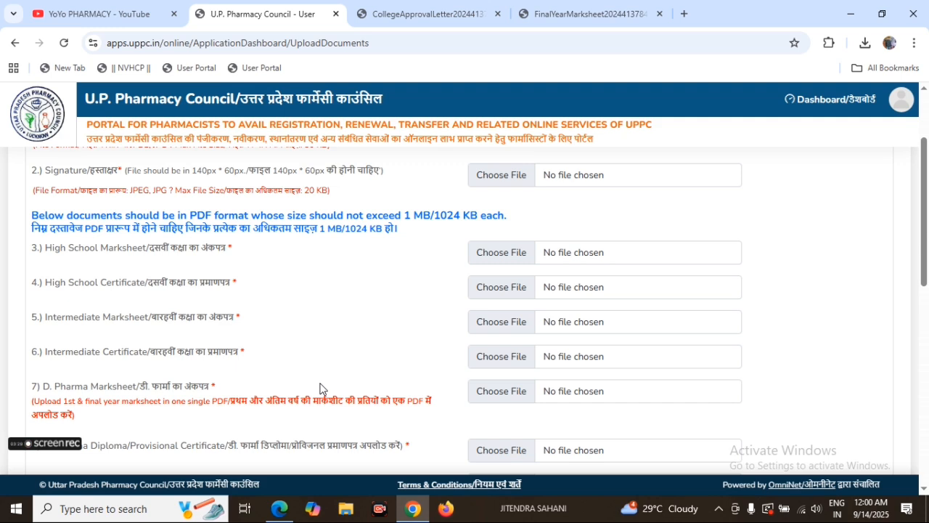
scroll(320, 388, "up", 3)
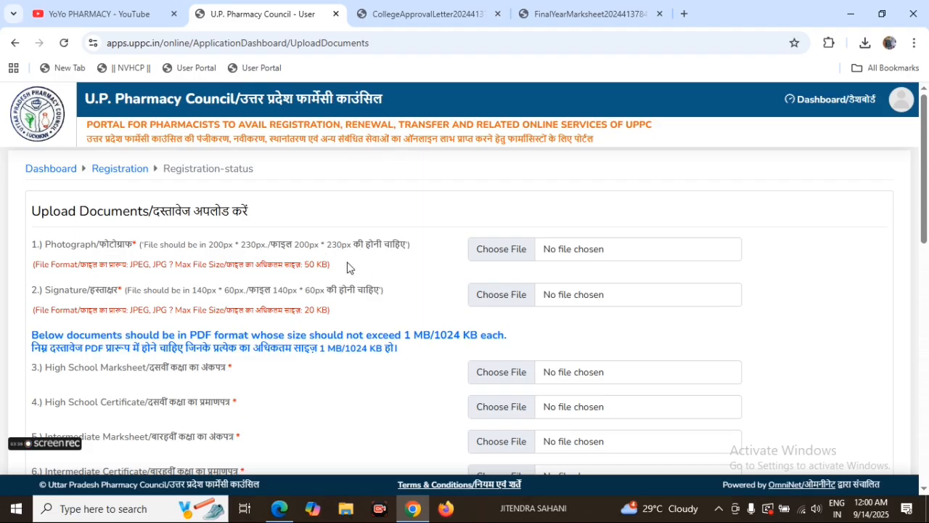
left_click_drag(334, 270, 301, 262)
left_click_drag(339, 312, 308, 309)
Step: Review the full list of required documents, from the High School Marksheet through the Affidavit and the declaration
scroll(251, 387, "down", 2)
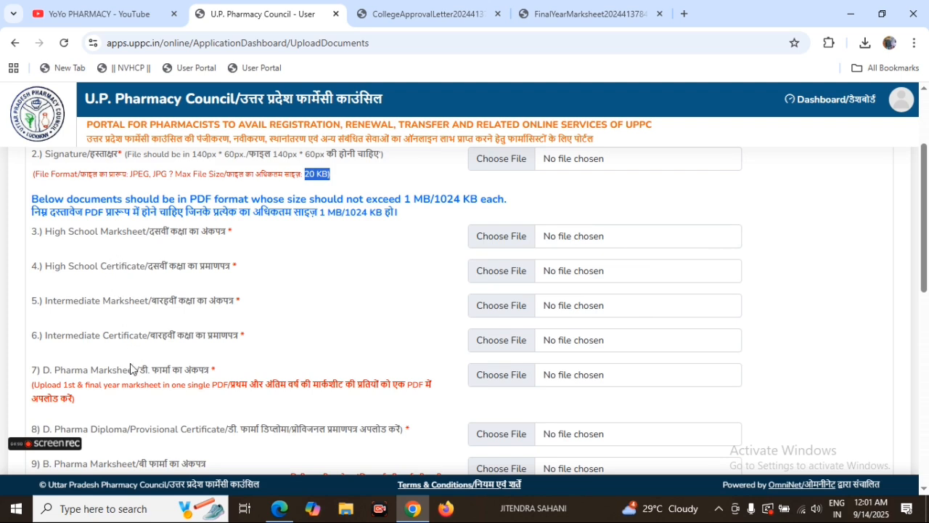
scroll(149, 372, "down", 2)
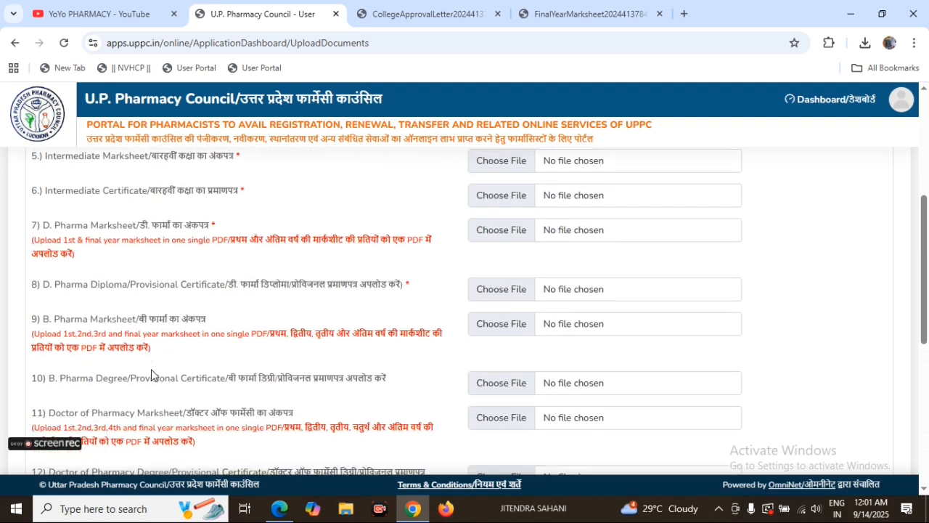
scroll(151, 375, "down", 4)
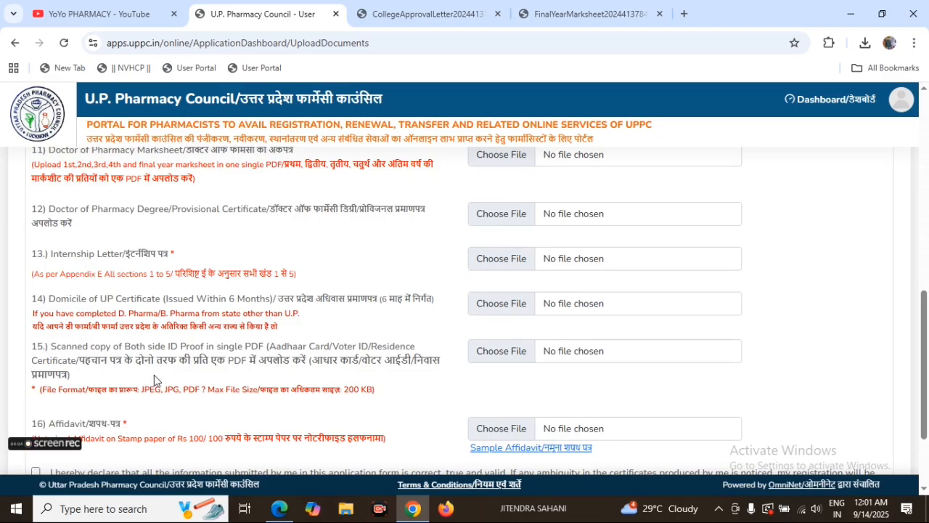
scroll(181, 376, "down", 2)
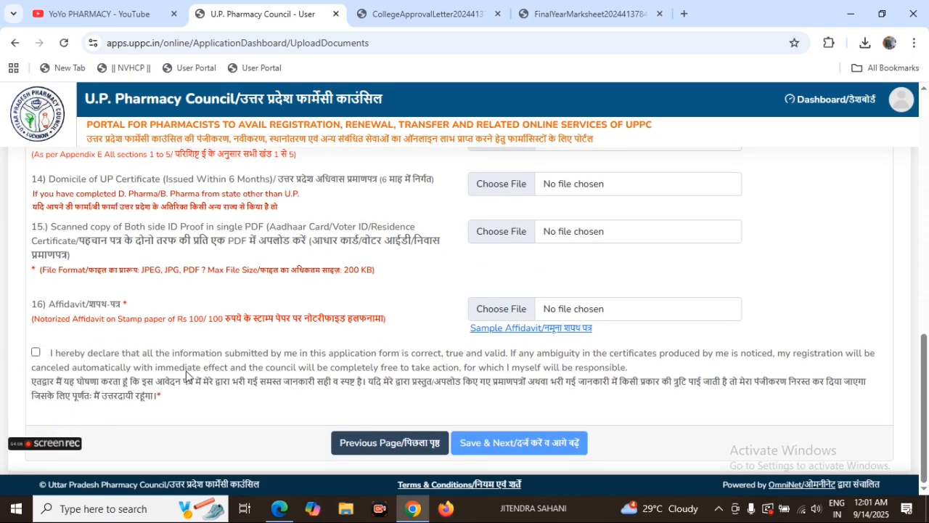
scroll(189, 372, "up", 5)
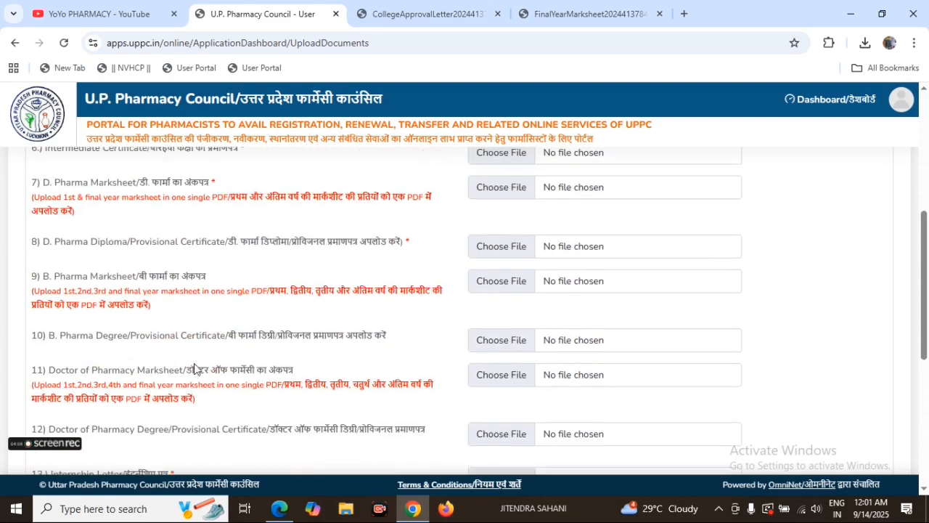
scroll(194, 369, "up", 5)
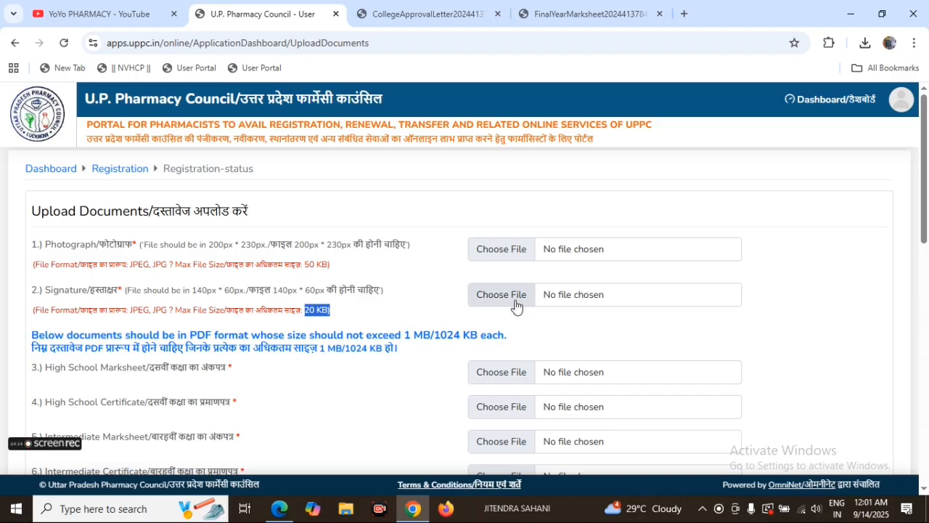
scroll(385, 370, "down", 1)
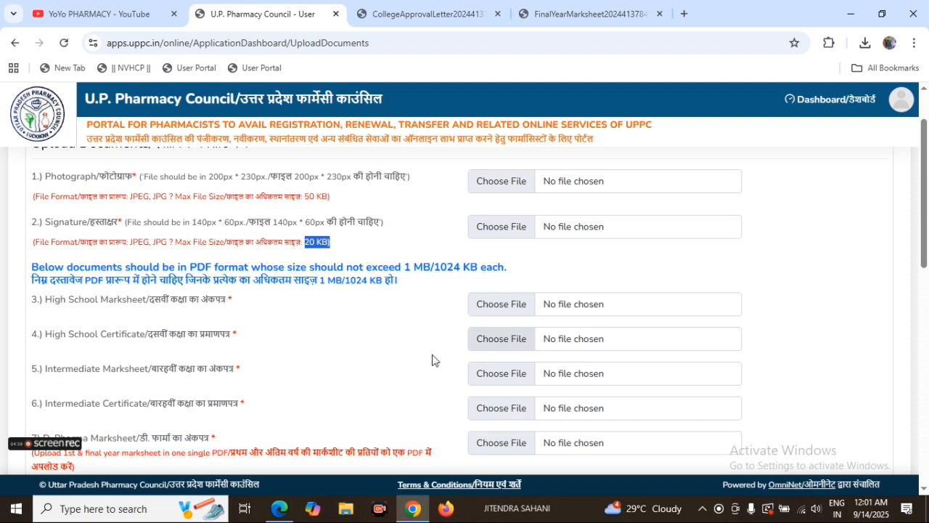
scroll(135, 331, "down", 1)
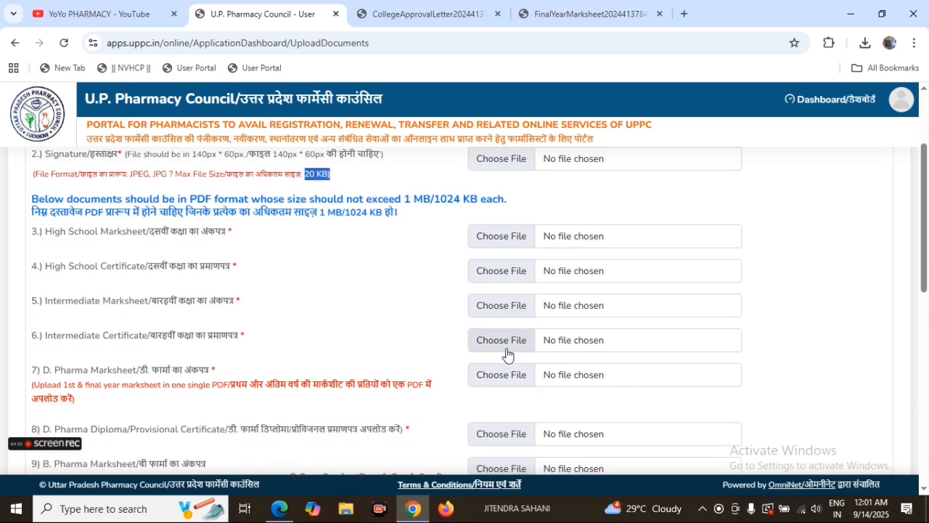
scroll(282, 357, "down", 1)
scroll(513, 349, "down", 8)
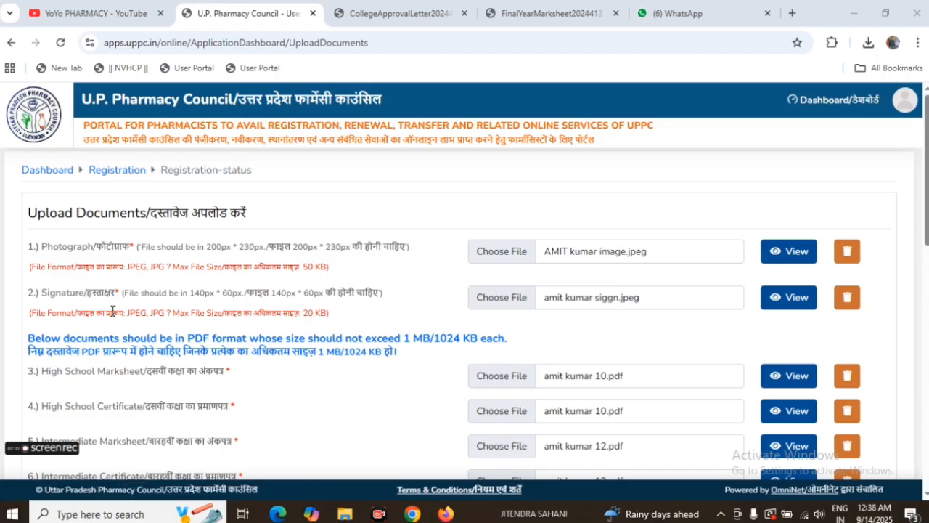
Step: Open the uploaded High School Marksheet, inspect the candidate details and subject marks, and close the document
scroll(361, 307, "down", 3)
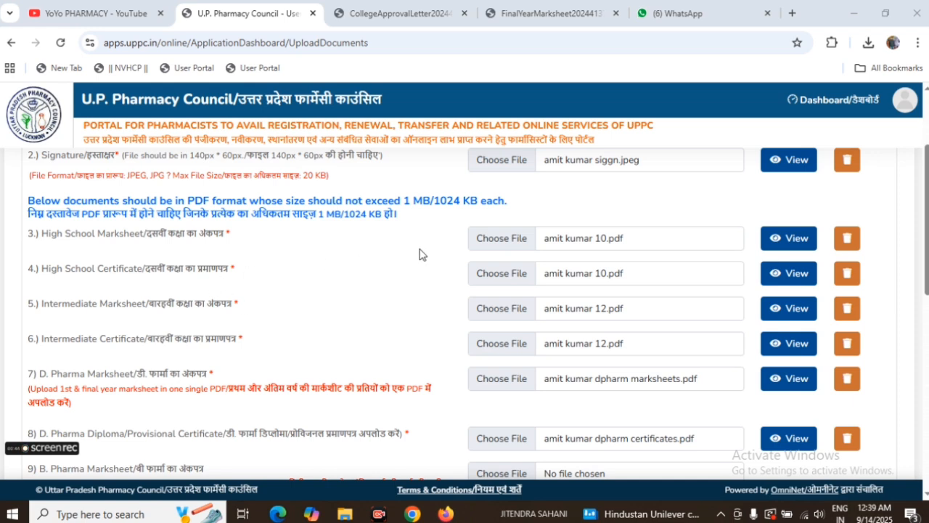
left_click(810, 244)
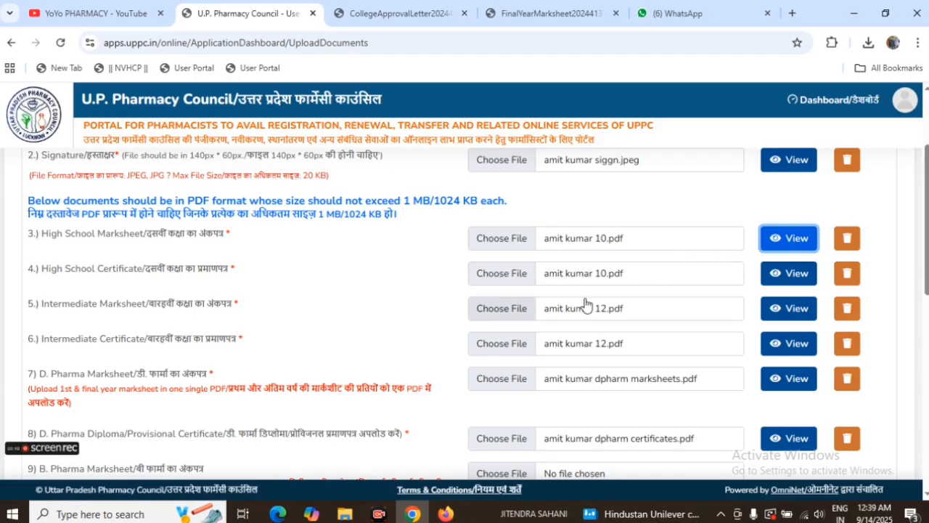
left_click(782, 239)
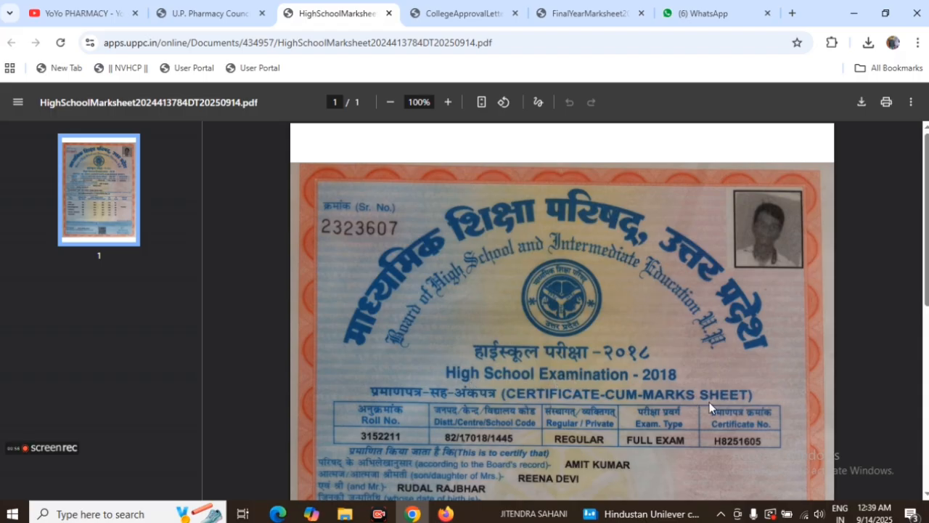
scroll(600, 379, "down", 3)
scroll(569, 356, "down", 1)
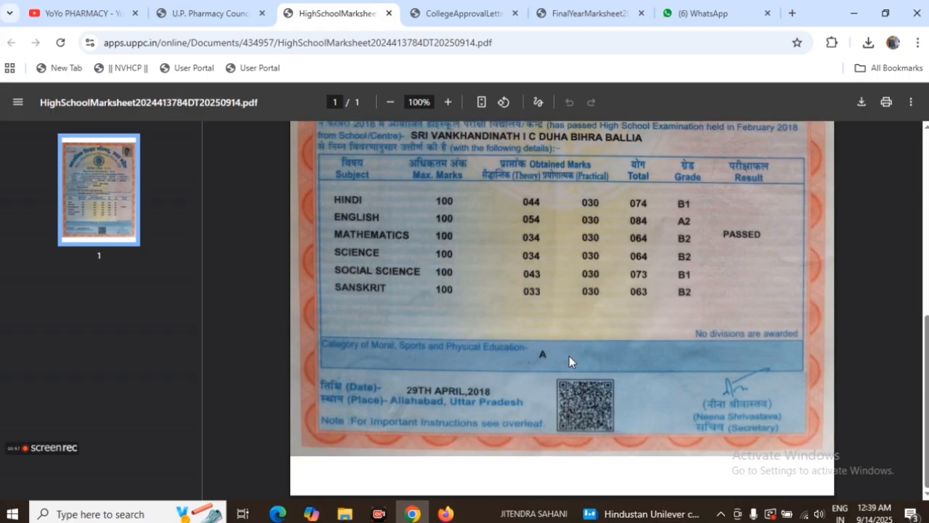
scroll(570, 355, "up", 2)
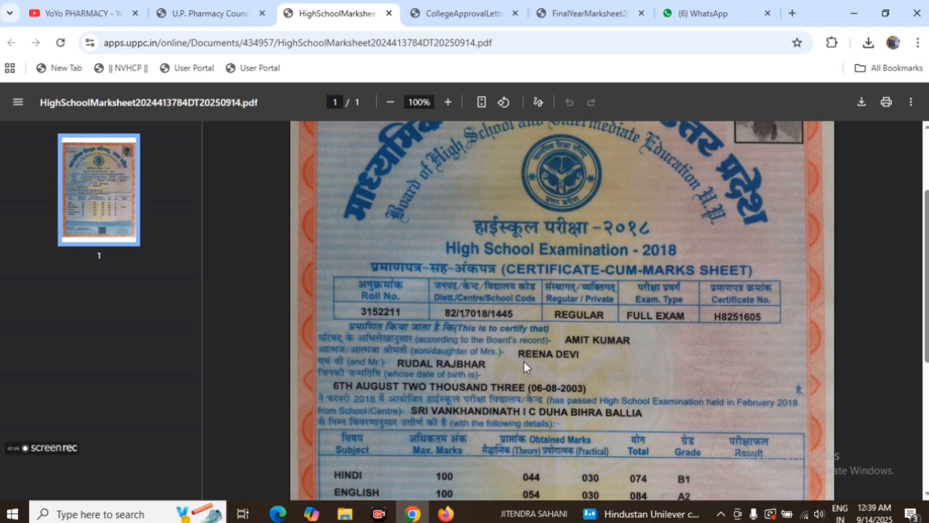
scroll(524, 362, "up", 1)
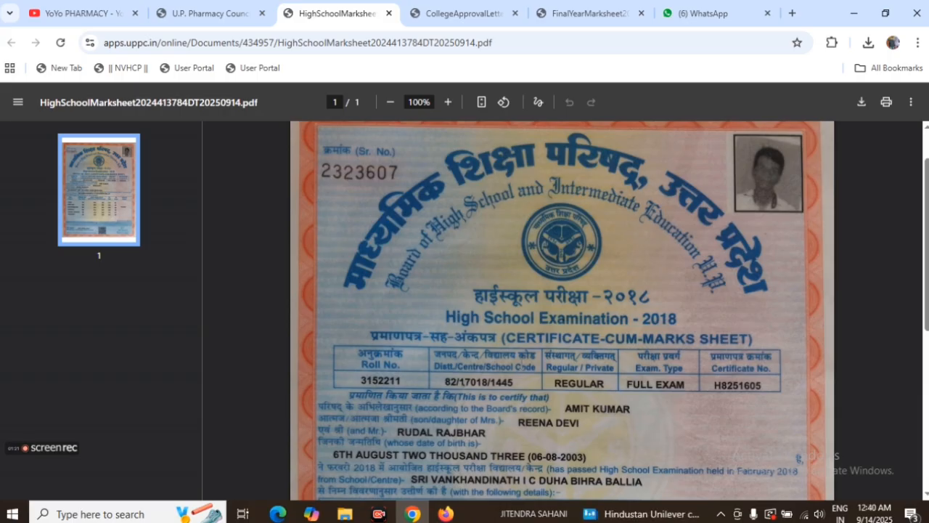
scroll(525, 366, "down", 4)
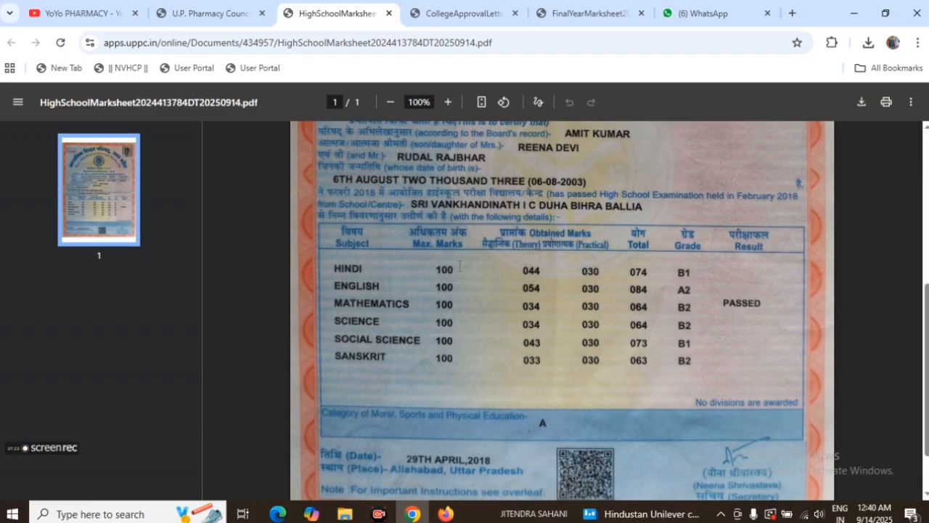
scroll(571, 362, "up", 3)
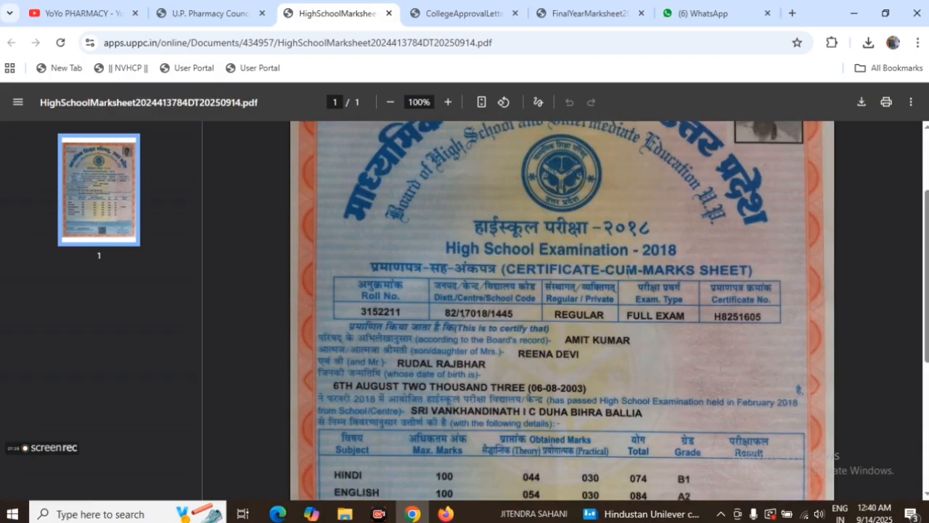
scroll(563, 311, "up", 2)
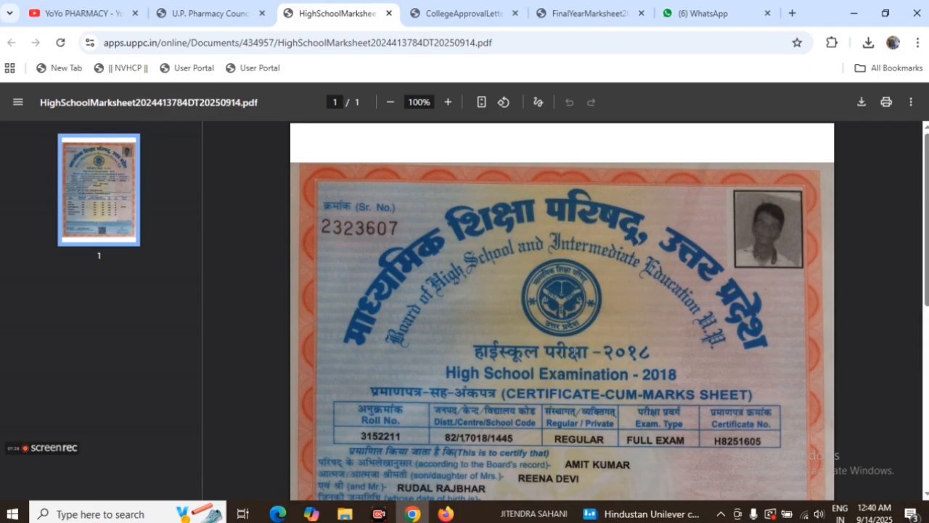
left_click(389, 13)
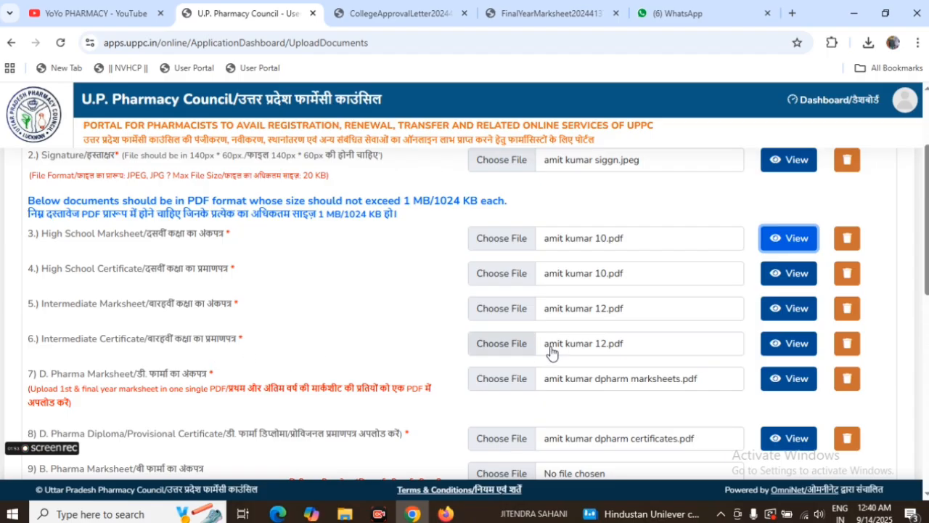
Step: View the uploaded D. Pharma Marksheet PDF with the first and final year marks, and return to the Upload Documents page
scroll(601, 356, "down", 1)
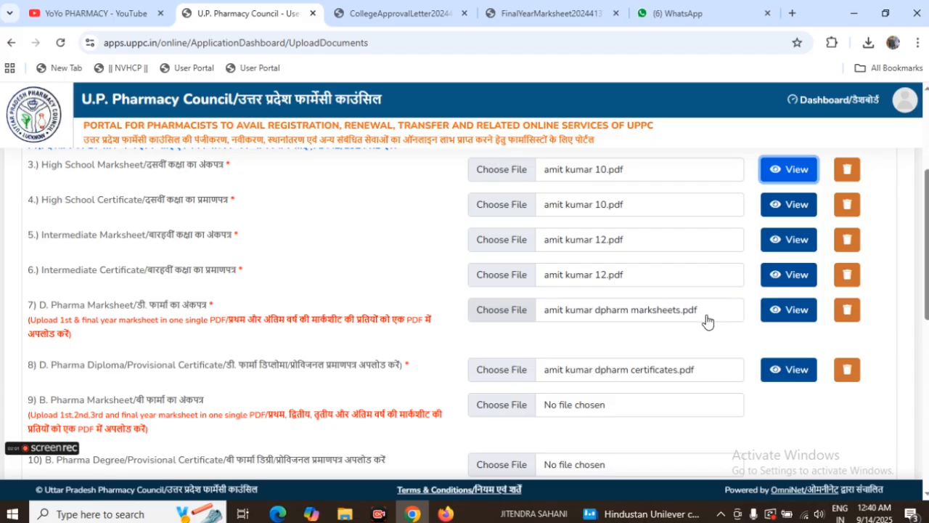
left_click(775, 319)
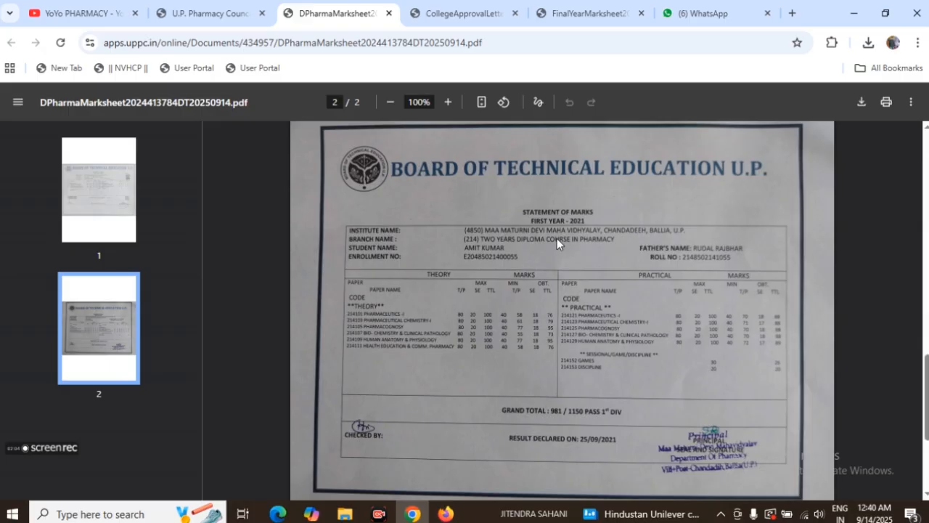
scroll(539, 316, "up", 10)
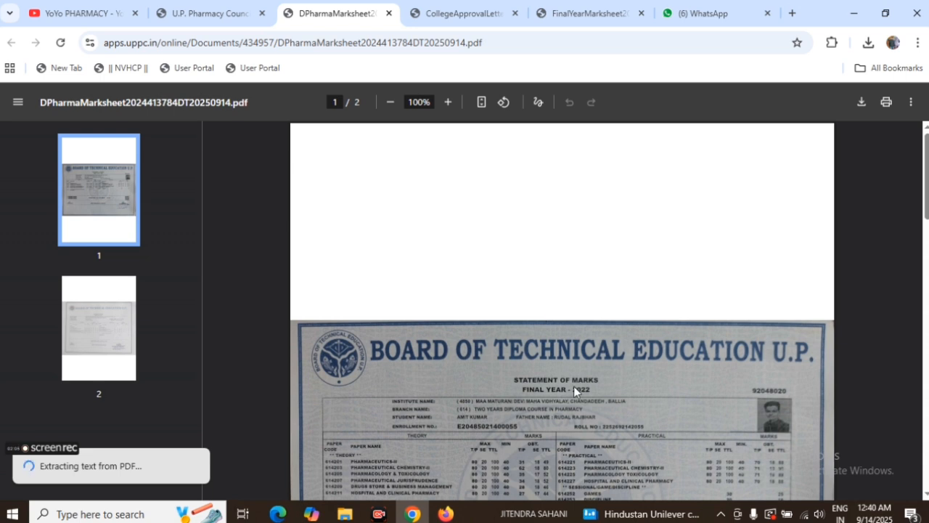
left_click(210, 13)
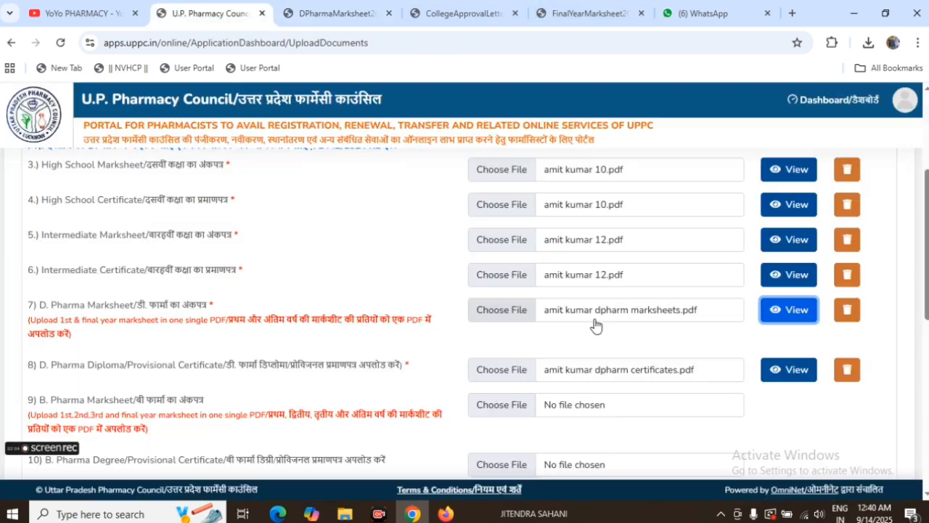
Step: Check the upload entries from the D. Pharma Diploma through the Doctor of Pharmacy documents and the Internship Letter
scroll(291, 341, "down", 1)
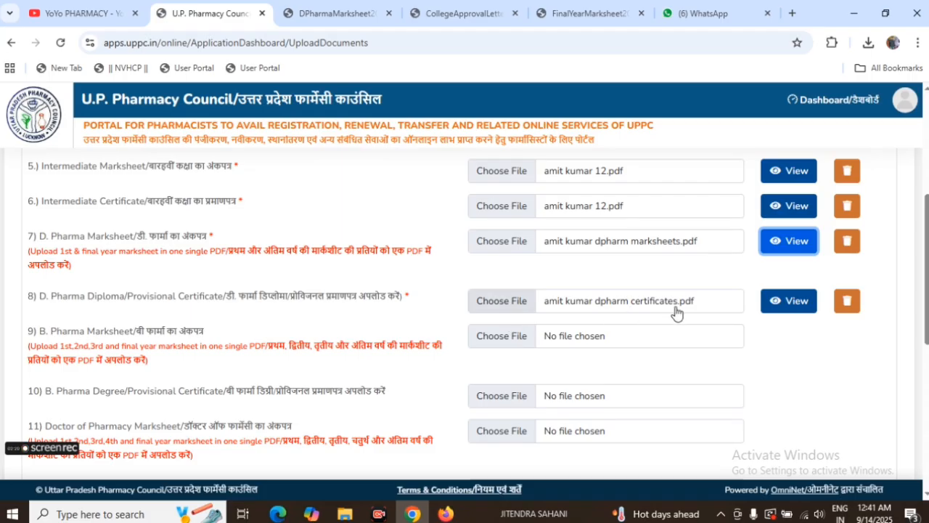
scroll(370, 336, "down", 3)
scroll(127, 268, "up", 2)
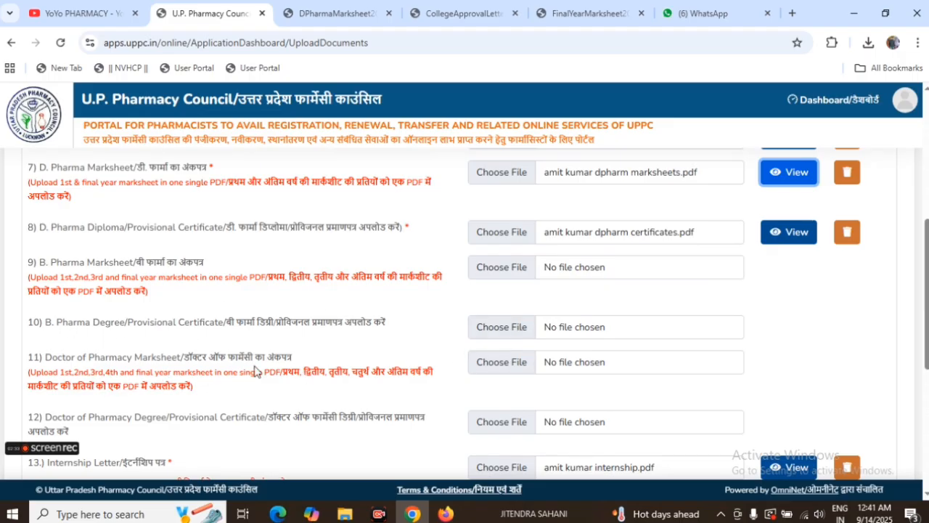
scroll(516, 374, "down", 2)
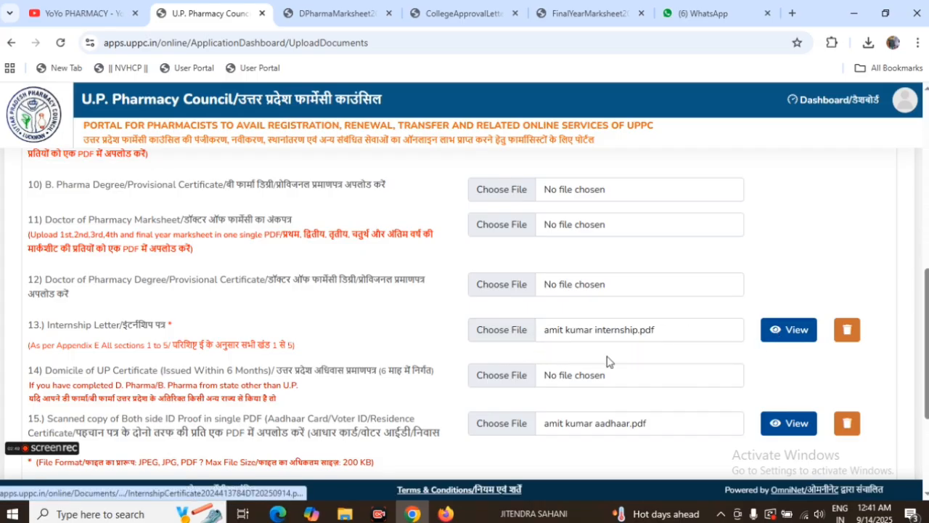
Step: Open the uploaded ID proof PDF, inspect both sides of the Aadhaar card, and return to the Upload Documents page
scroll(122, 349, "down", 1)
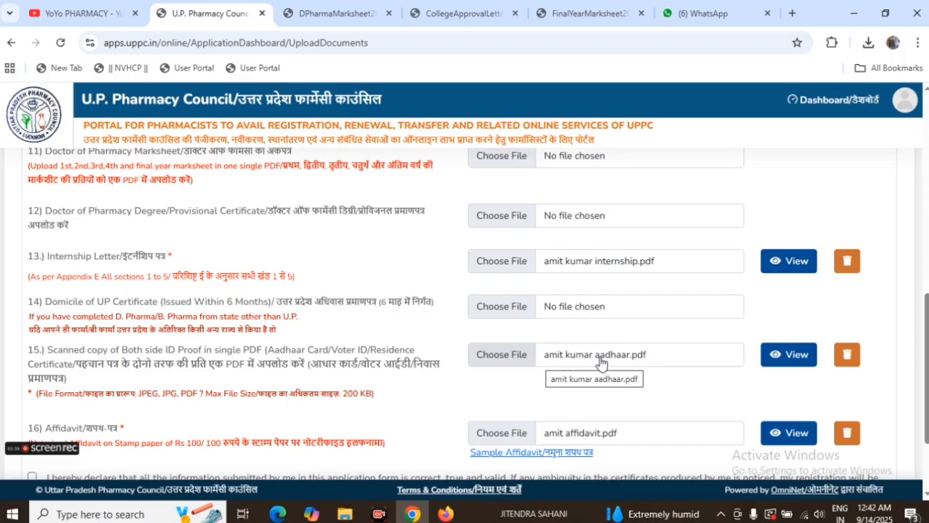
left_click(781, 354)
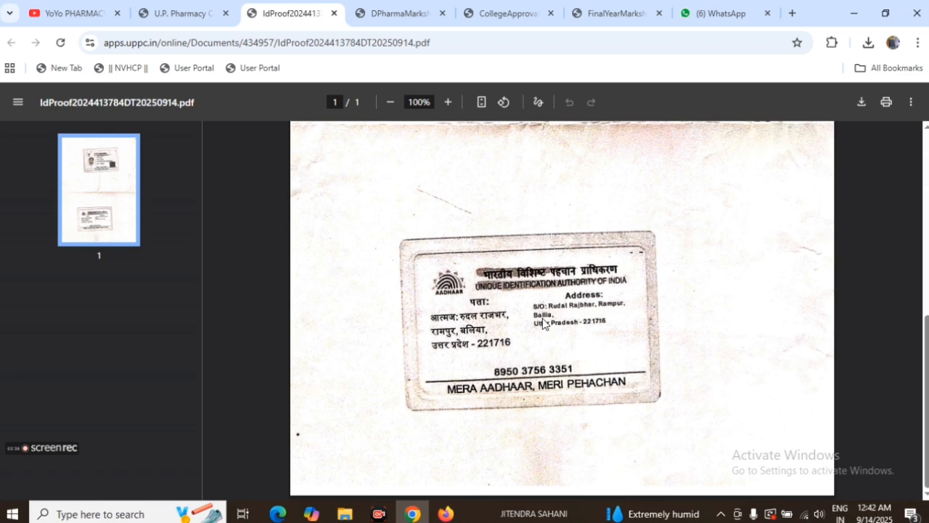
scroll(537, 327, "up", 4)
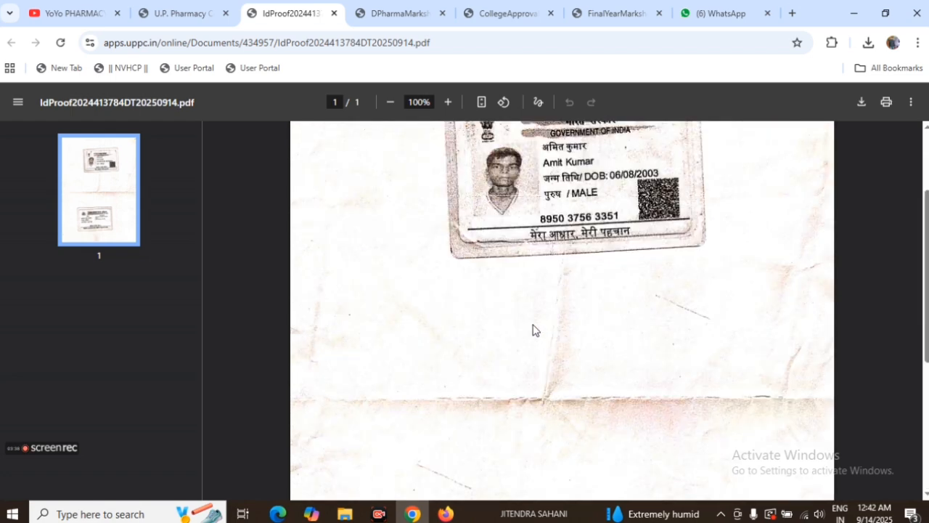
scroll(532, 330, "up", 2)
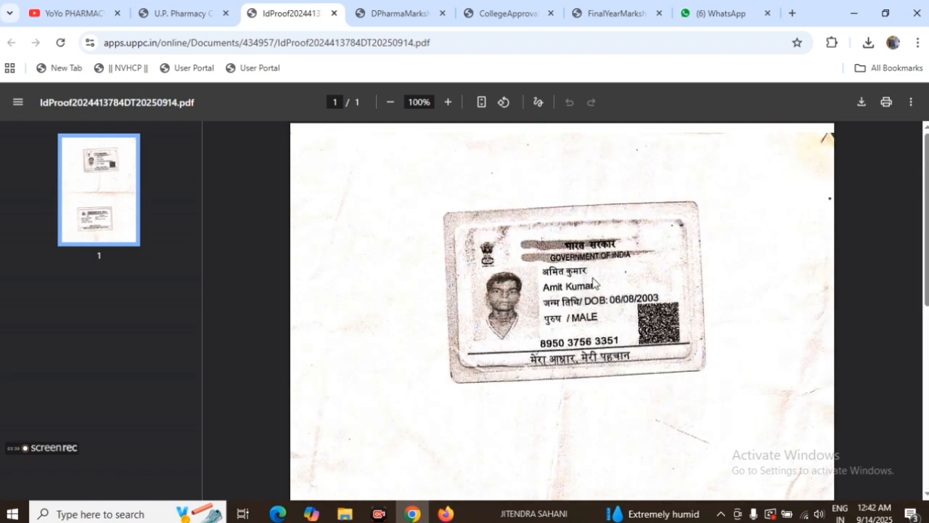
left_click(193, 13)
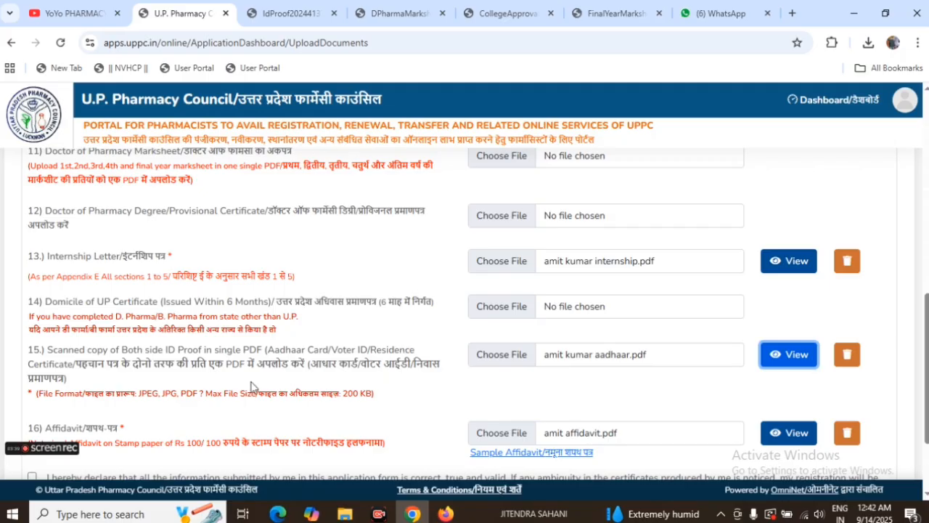
Step: Check the upload entries through the Affidavit and accept the declaration that all submitted information is correct, true and valid
scroll(221, 395, "down", 1)
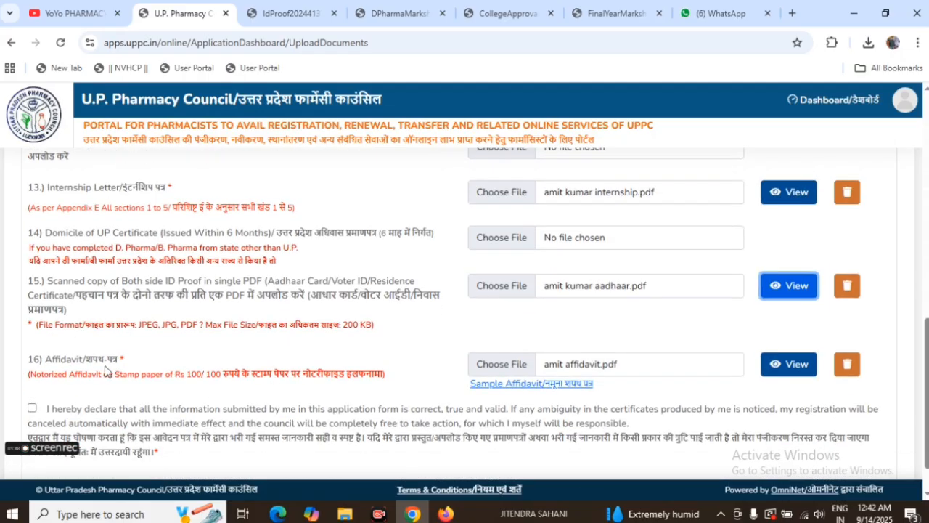
scroll(206, 371, "down", 1)
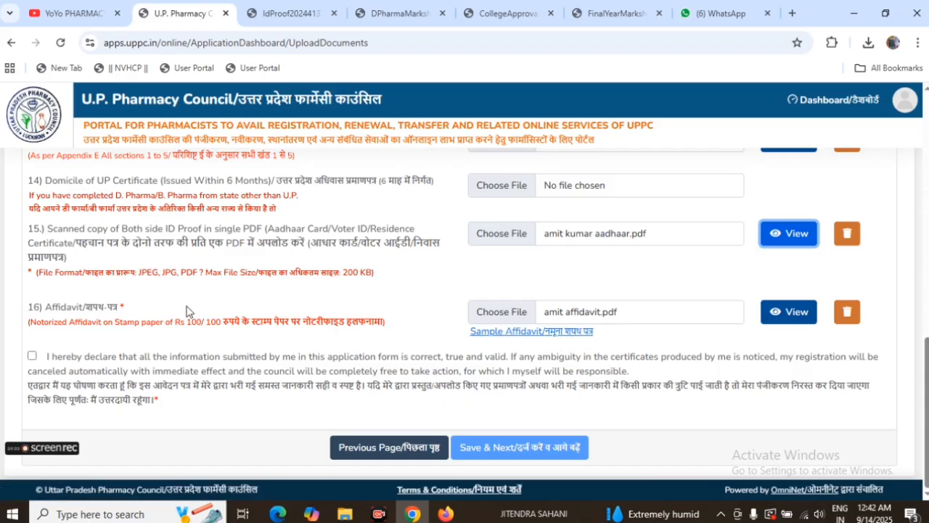
scroll(522, 385, "up", 4)
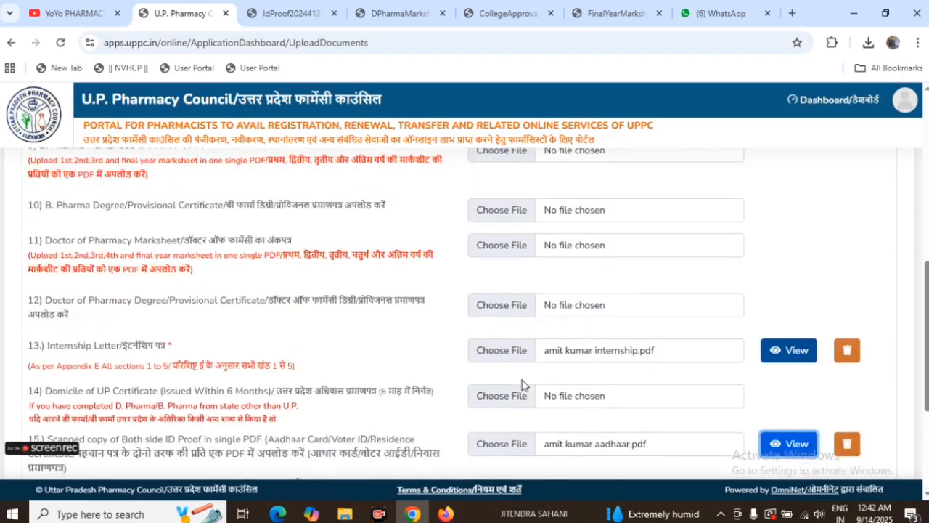
scroll(522, 385, "up", 6)
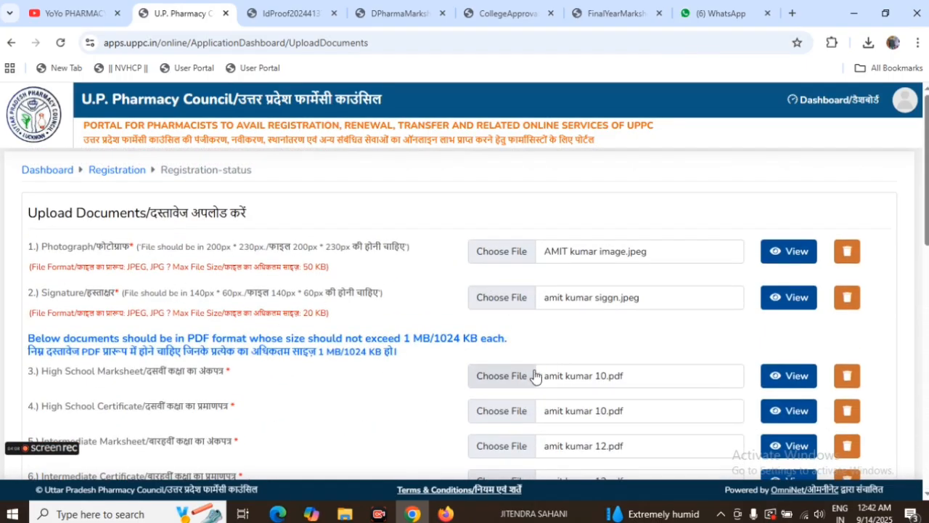
scroll(534, 376, "down", 3)
scroll(535, 376, "down", 6)
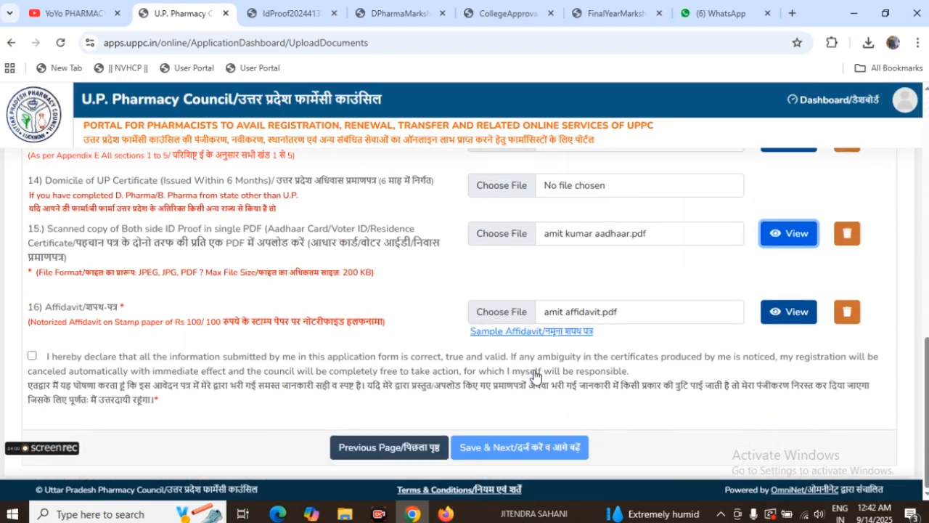
left_click(32, 357)
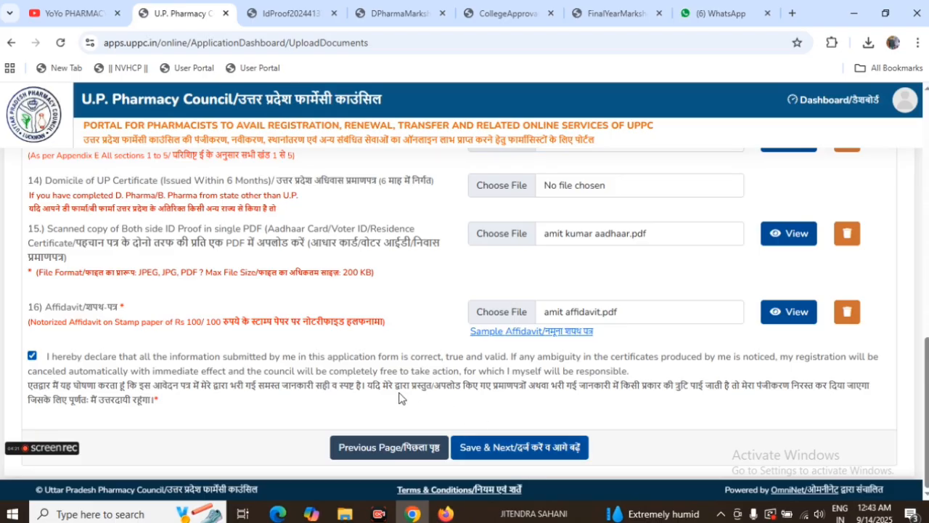
Step: Recheck the files from the Photograph to the Affidavit, then save the uploads and continue to the application preview
scroll(399, 398, "up", 15)
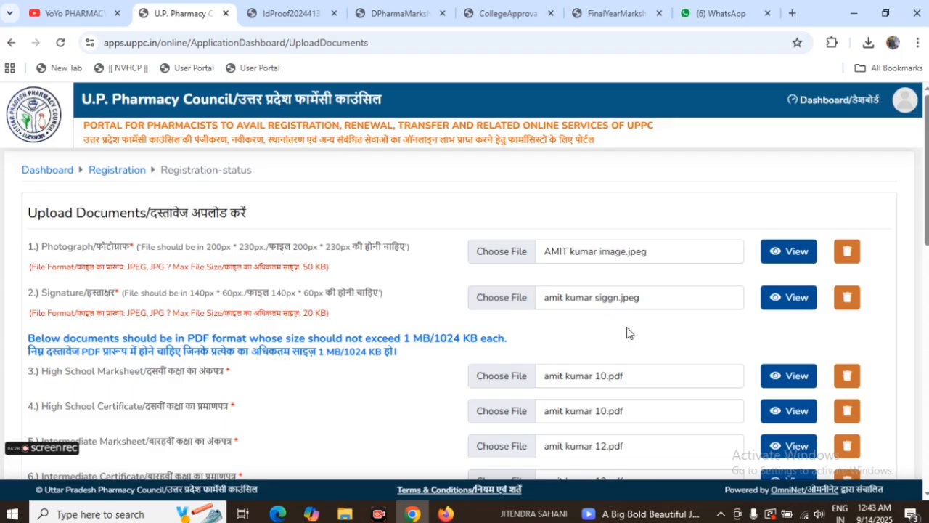
scroll(584, 301, "down", 2)
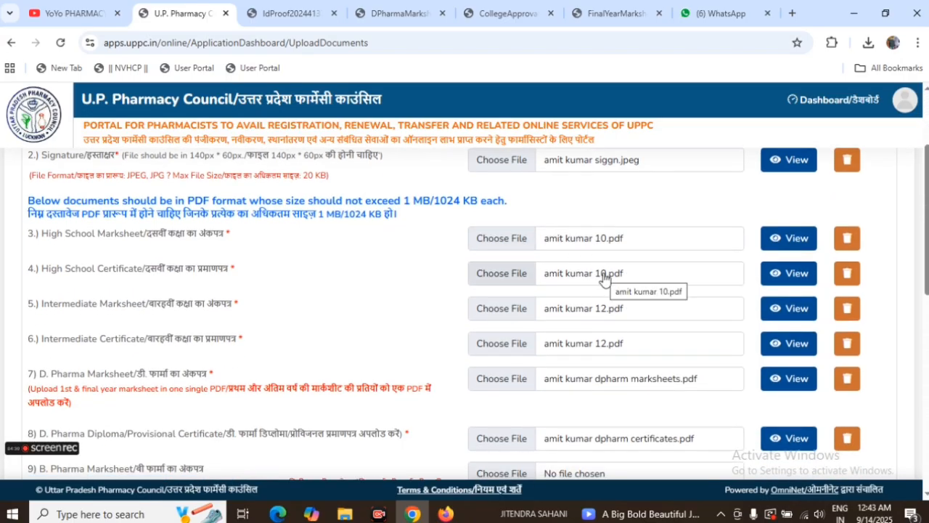
scroll(622, 404, "down", 1)
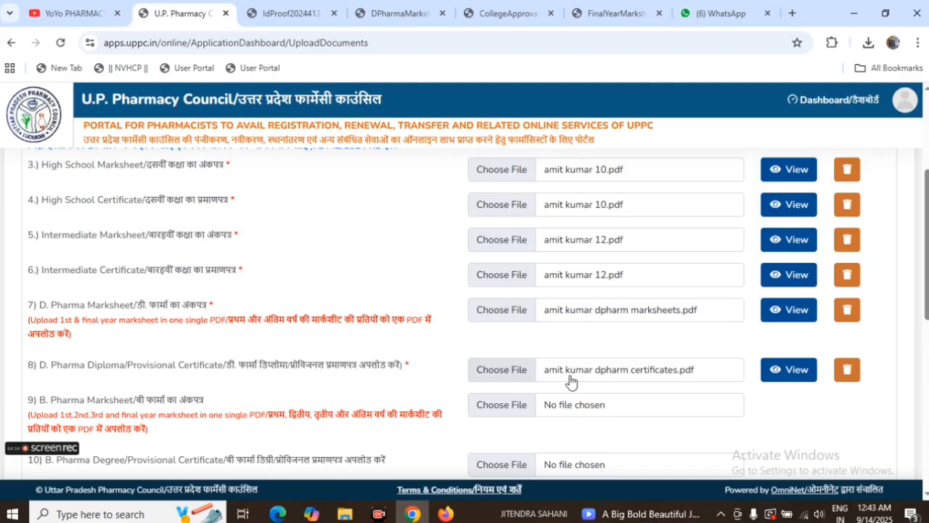
scroll(571, 380, "down", 4)
scroll(399, 361, "down", 3)
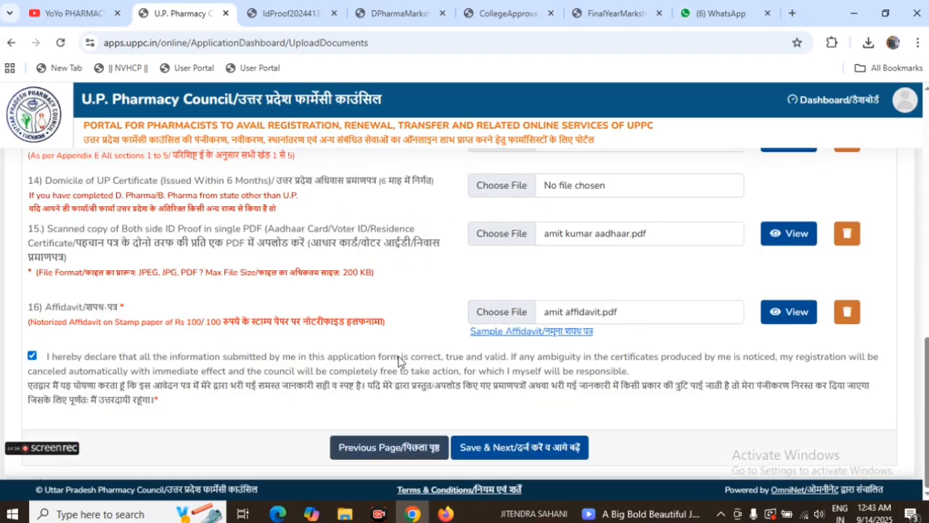
left_click(514, 451)
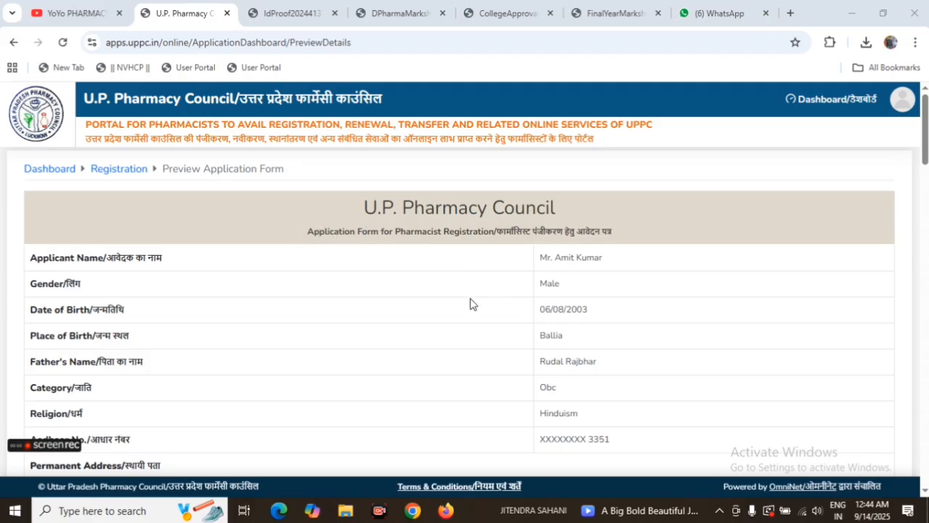
Step: Skim the Preview Application Form from the applicant details to the final declarations and return to its beginning
scroll(558, 309, "down", 2)
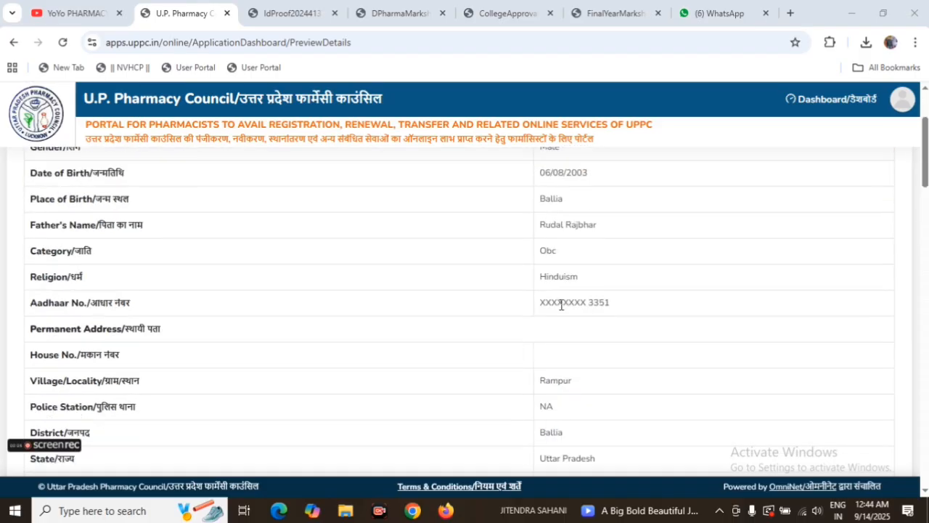
scroll(482, 281, "up", 1)
scroll(406, 262, "up", 1)
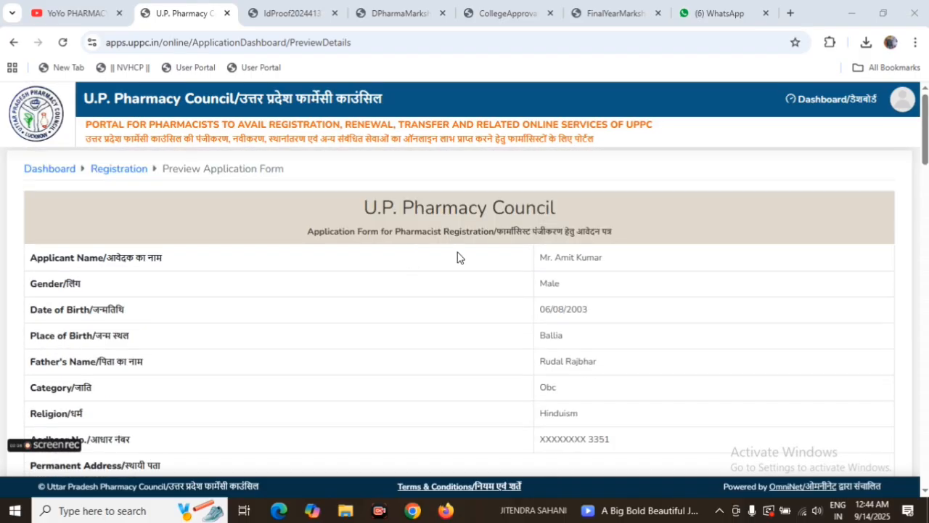
scroll(584, 341, "down", 3)
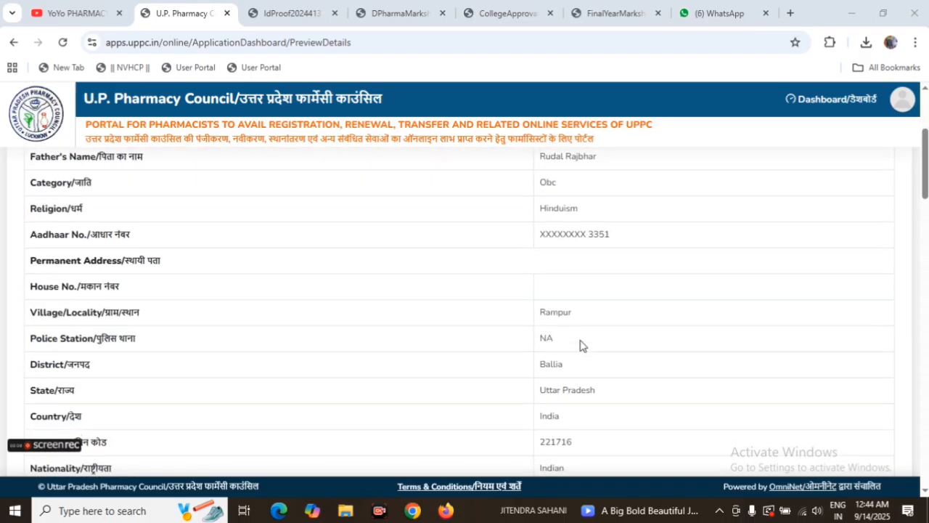
scroll(578, 347, "down", 15)
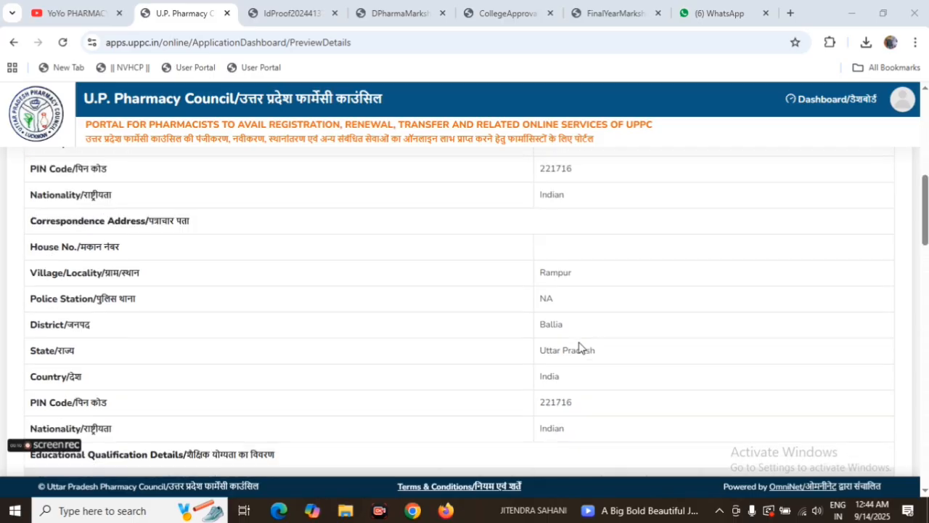
scroll(580, 348, "down", 15)
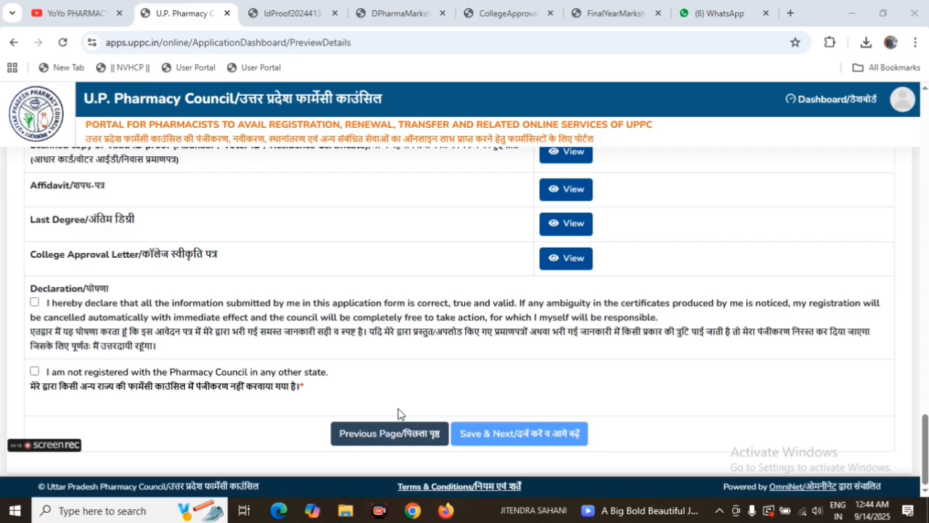
scroll(399, 412, "up", 12)
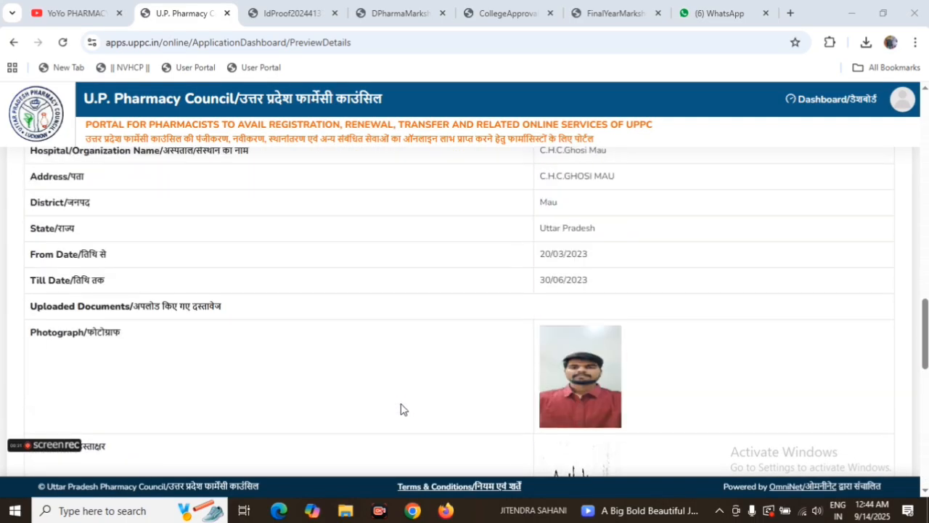
scroll(401, 405, "down", 3)
scroll(402, 405, "up", 10)
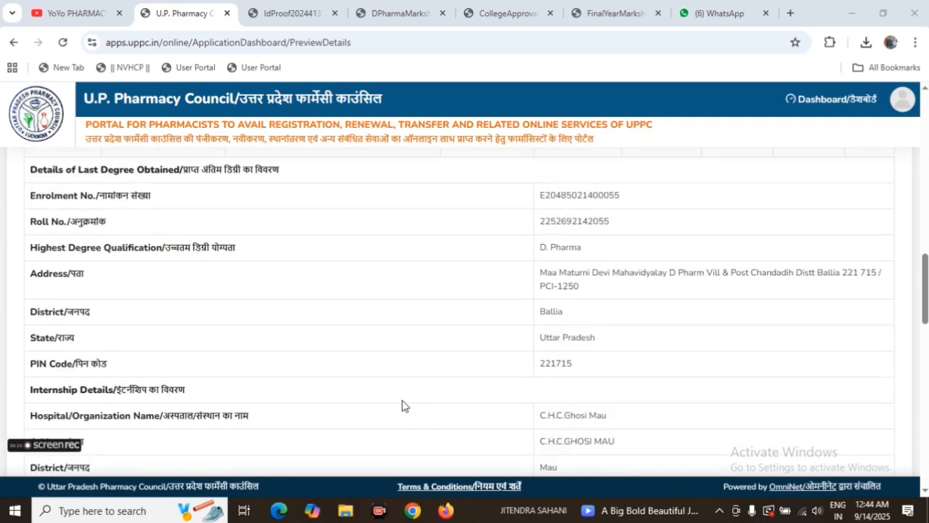
scroll(402, 405, "up", 10)
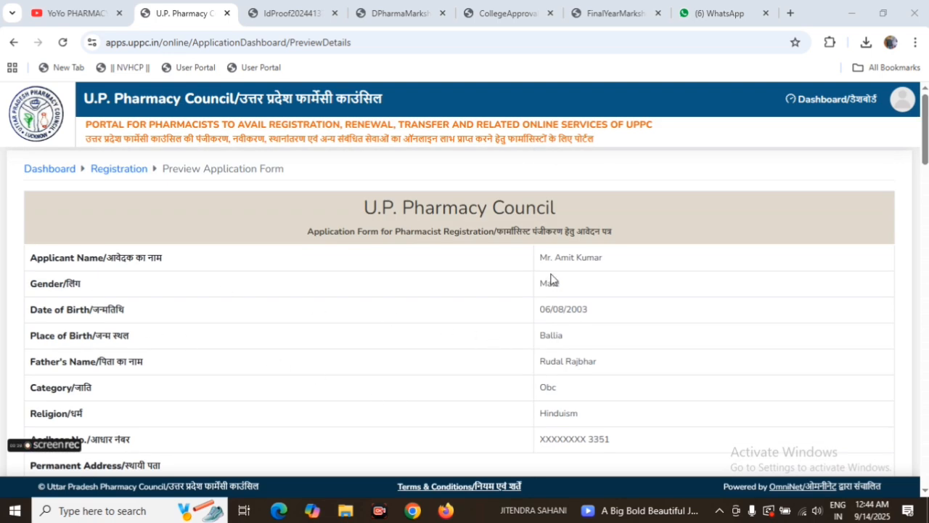
Step: Verify the applicant's personal details, permanent and correspondence addresses, and the educational qualification table in the preview
scroll(568, 353, "down", 2)
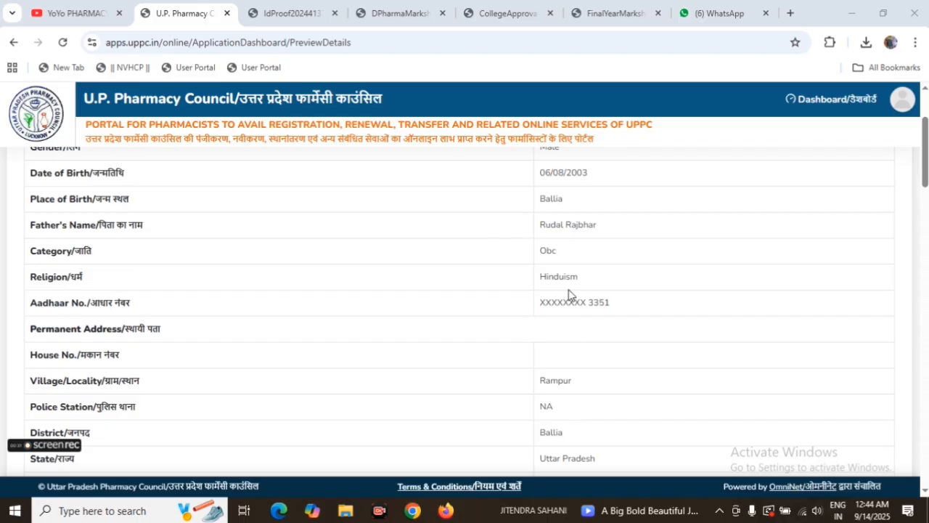
scroll(599, 341, "down", 2)
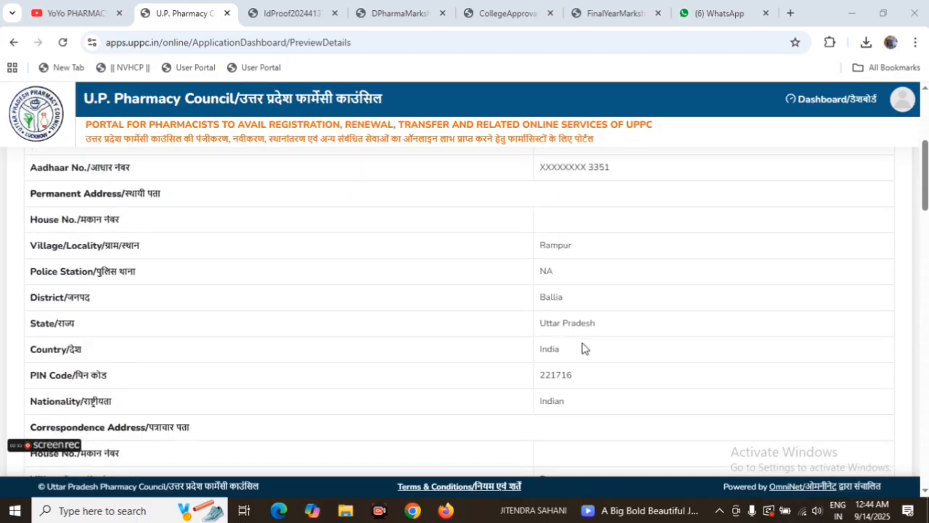
scroll(585, 348, "up", 2)
scroll(522, 355, "down", 5)
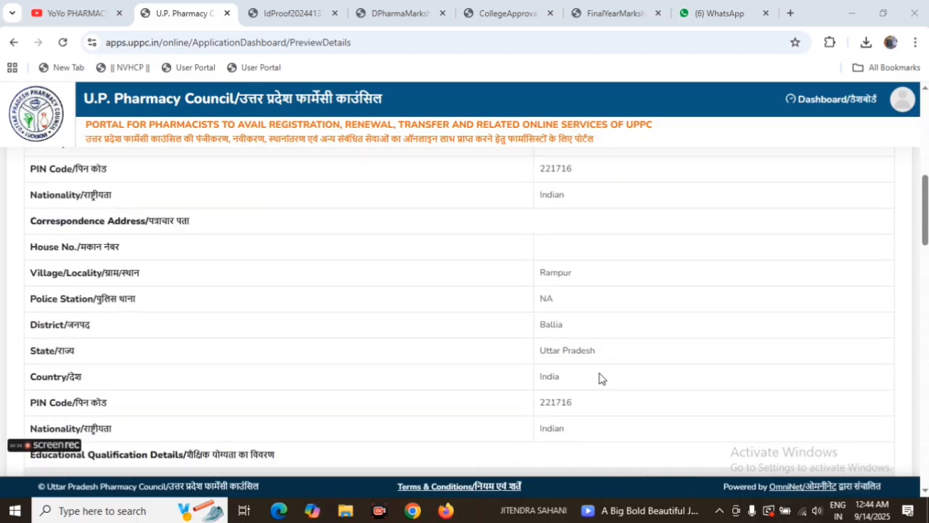
scroll(595, 379, "down", 3)
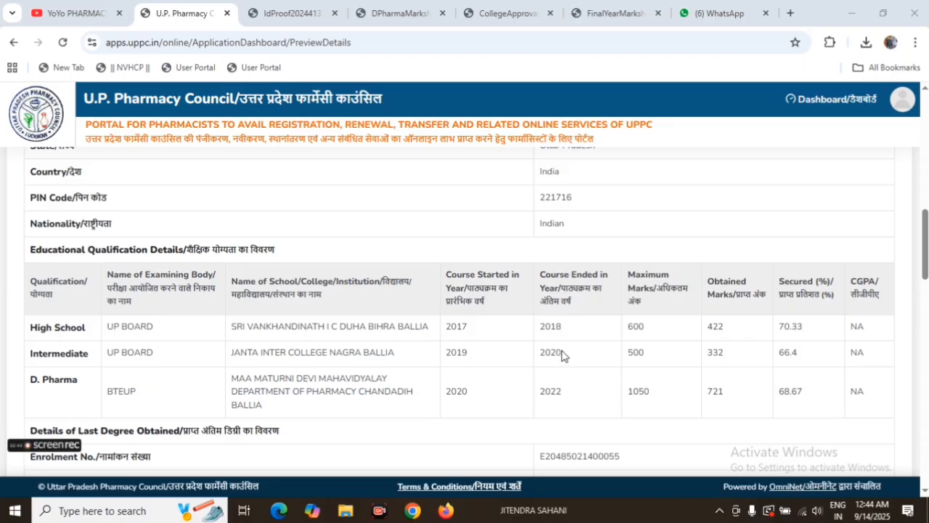
Step: Examine the Details of Last Degree Obtained, highlighting the enrolment number and the roll number in turn
scroll(558, 351, "down", 2)
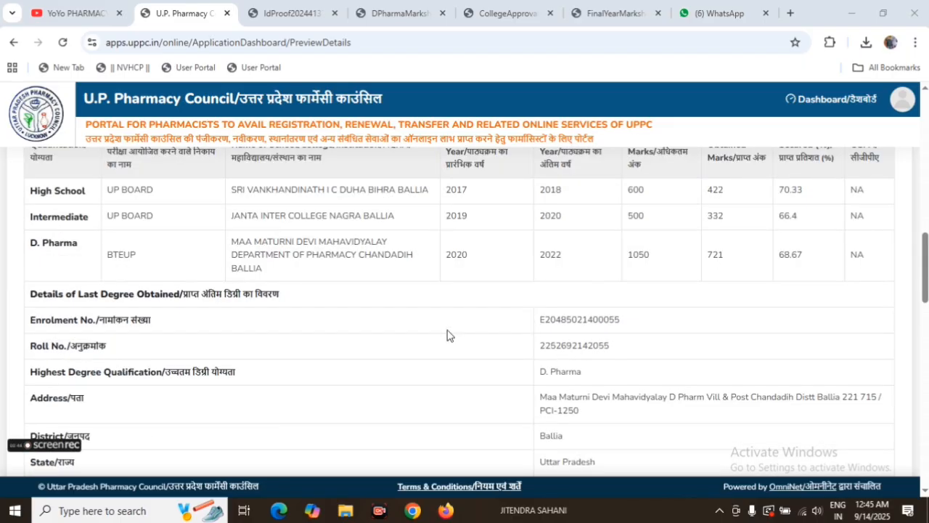
scroll(396, 319, "down", 2)
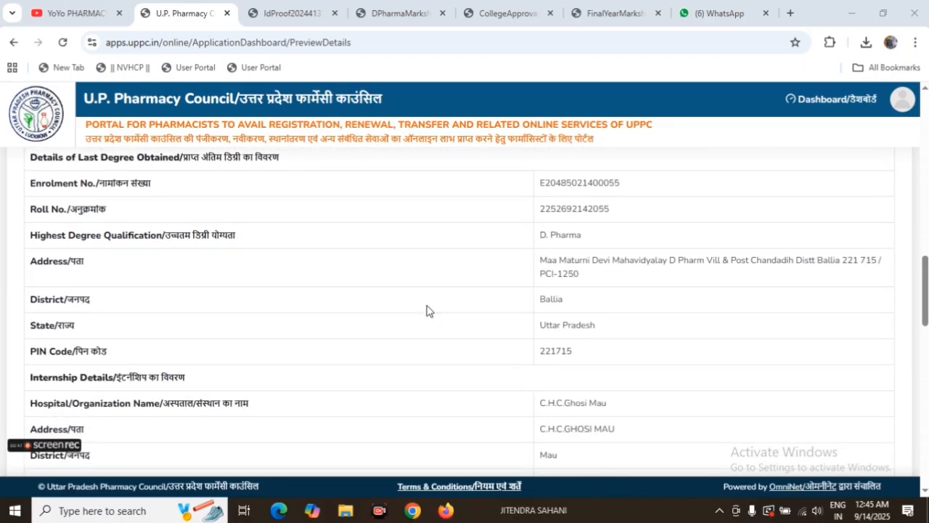
left_click_drag(537, 188, 629, 189)
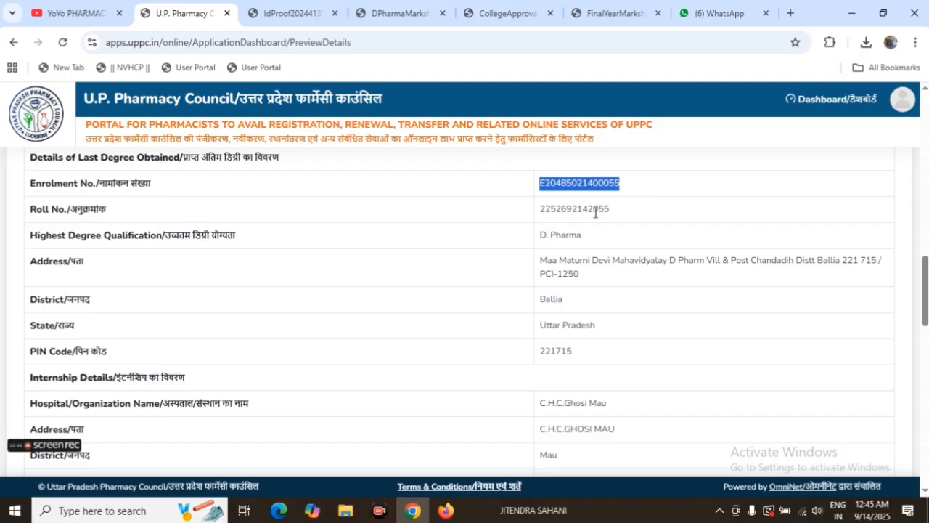
left_click_drag(531, 218, 623, 223)
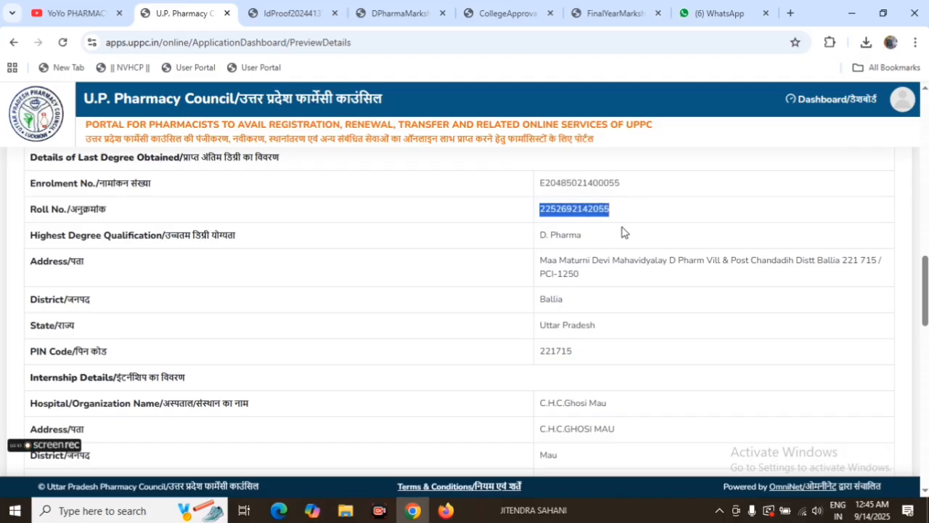
Step: Check the internship details and uploaded photograph and signature, then open the High School Marksheet from the preview
scroll(573, 349, "down", 5)
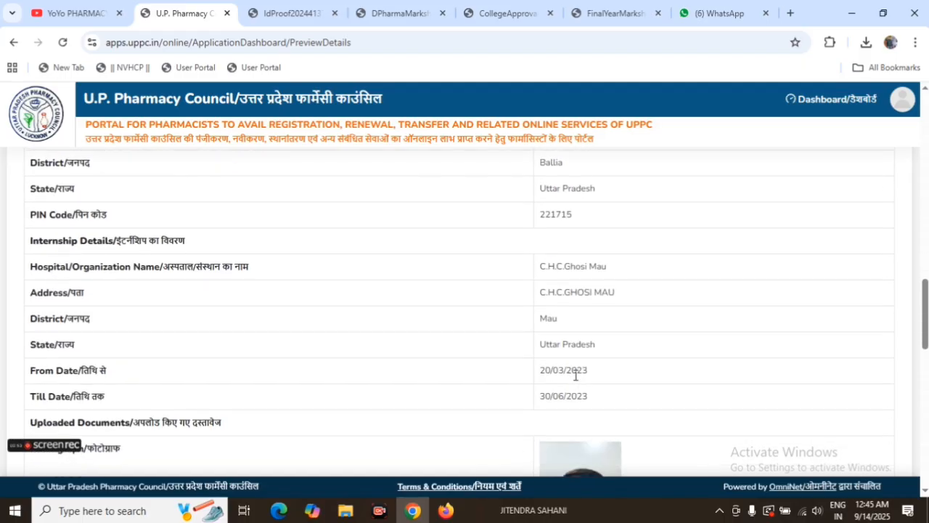
scroll(575, 374, "down", 3)
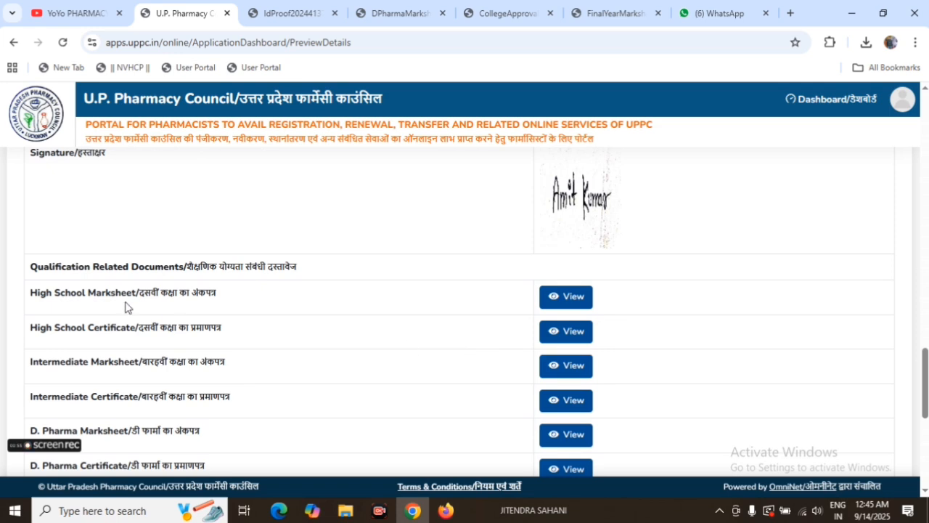
left_click(564, 302)
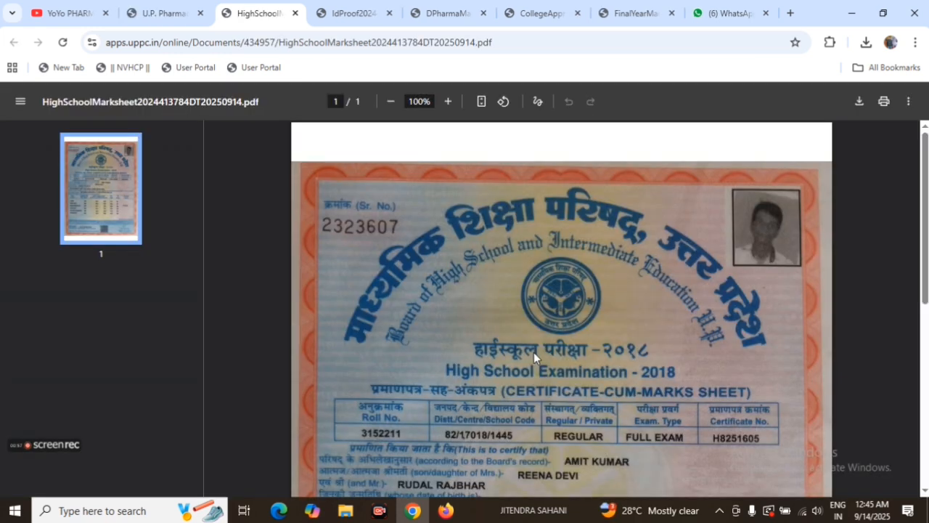
Step: Check the opened High School Marksheet and return to the application preview
scroll(534, 352, "down", 1)
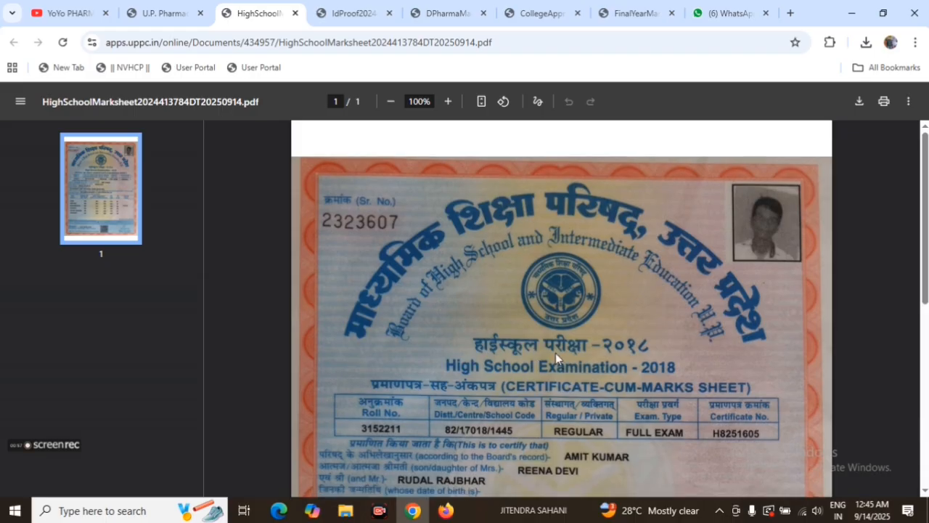
scroll(563, 337, "up", 1)
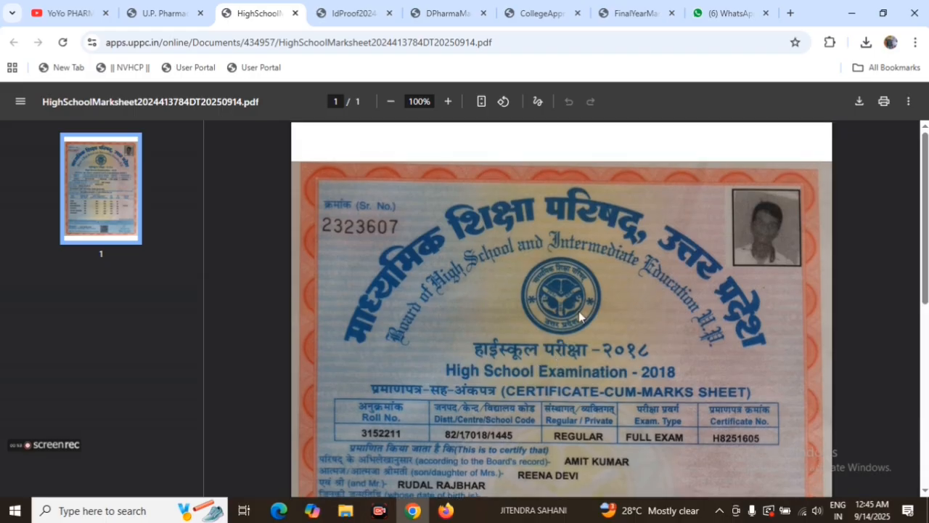
left_click(167, 12)
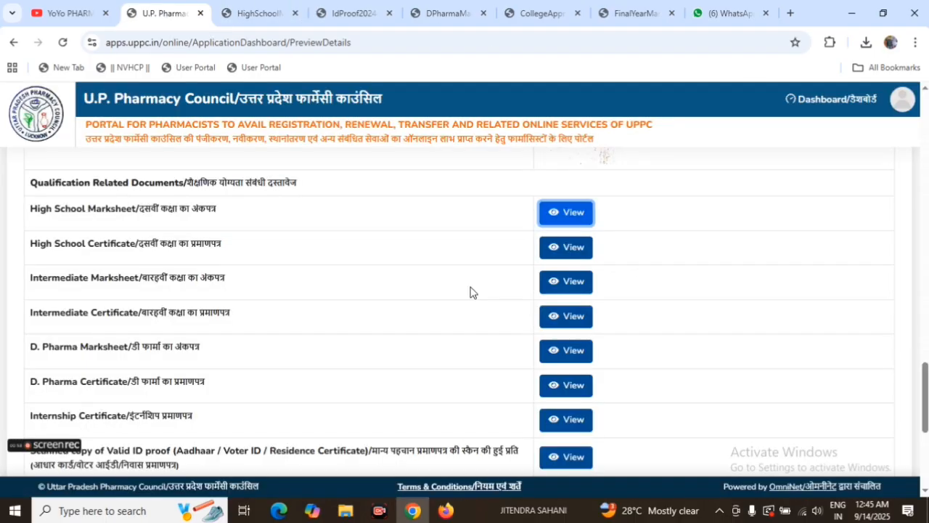
Step: Open the D. Pharma Marksheet from the preview, check both of its pages, and return to the preview
scroll(472, 292, "down", 1)
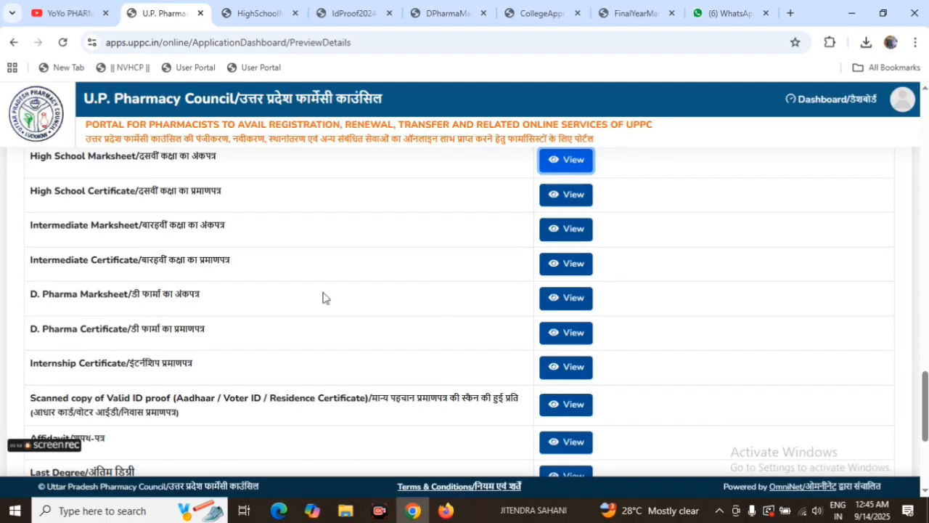
left_click(571, 300)
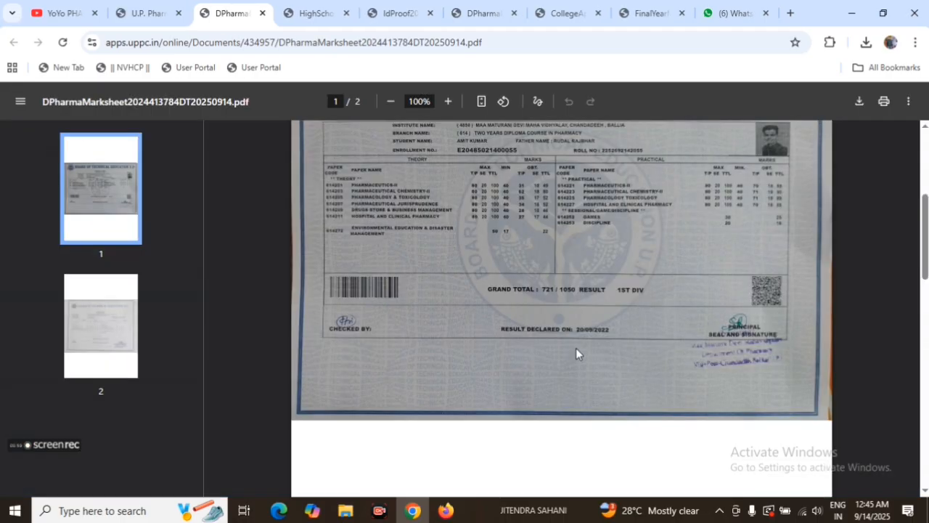
scroll(576, 352, "down", 5)
scroll(577, 353, "down", 5)
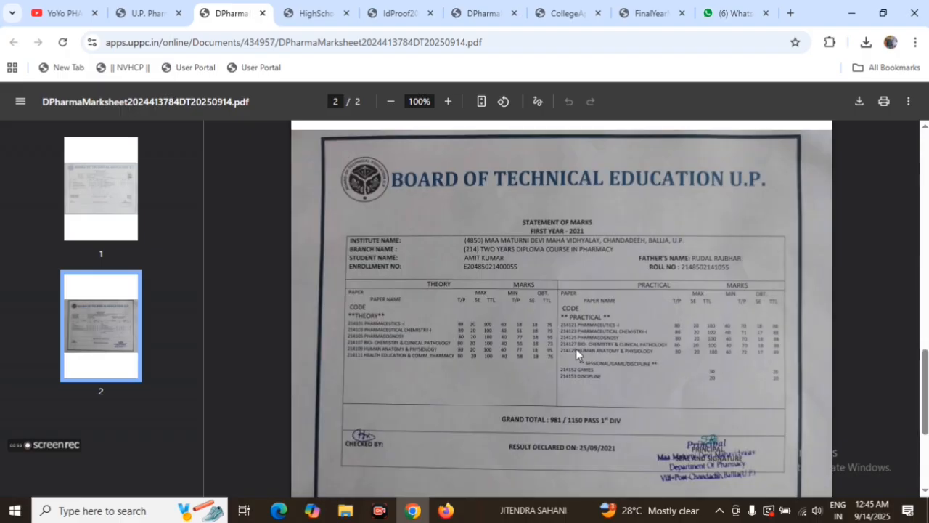
left_click(175, 20)
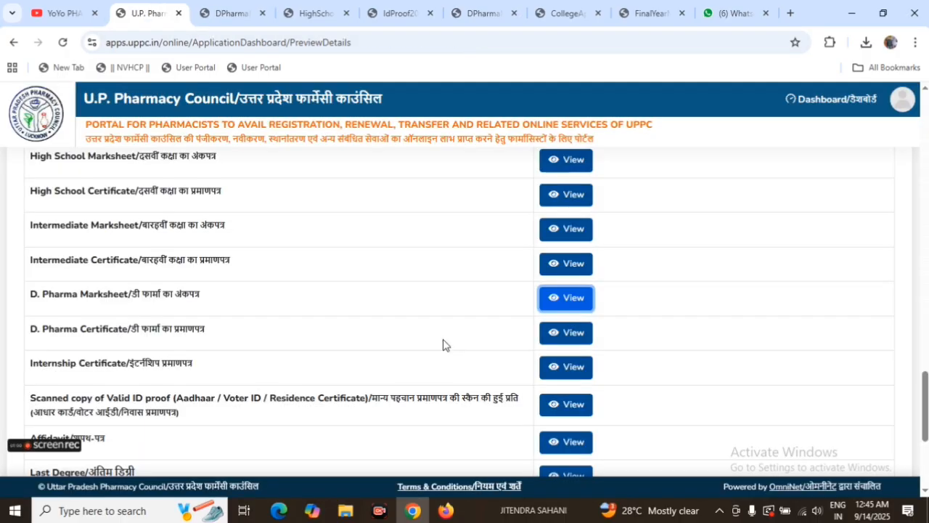
Step: Open the Internship Certificate, check it from Section I through Section V, and return to the preview
left_click(571, 369)
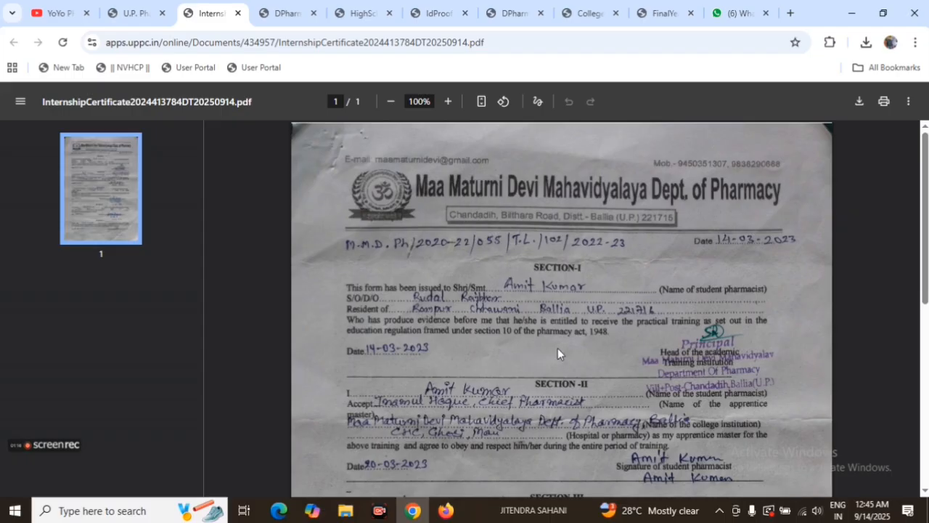
scroll(558, 354, "down", 5)
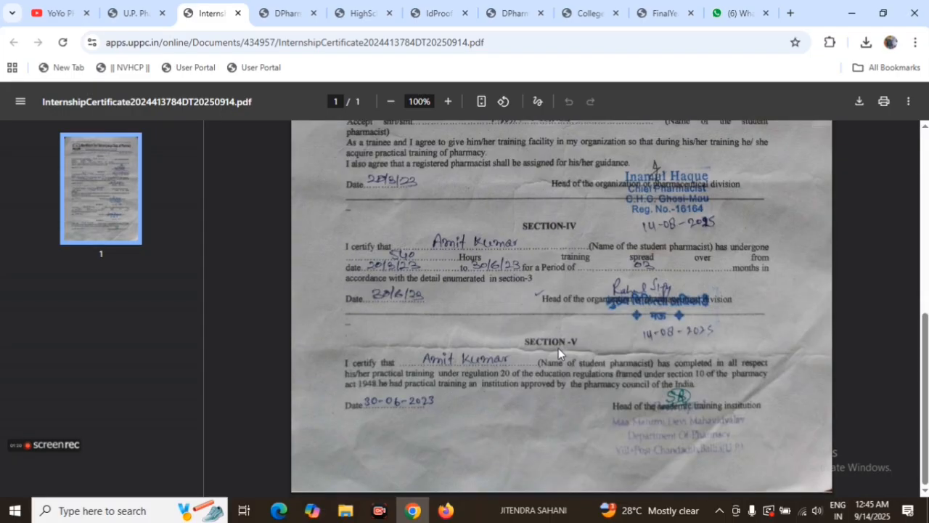
scroll(558, 348, "up", 5)
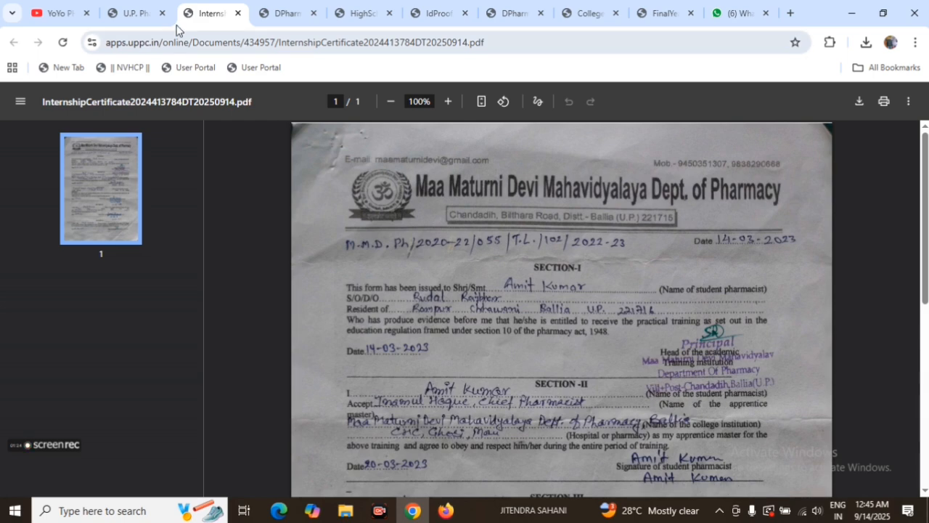
left_click(138, 13)
Step: Open the Affidavit from the preview, read through both pages, and return to the preview
scroll(404, 363, "down", 2)
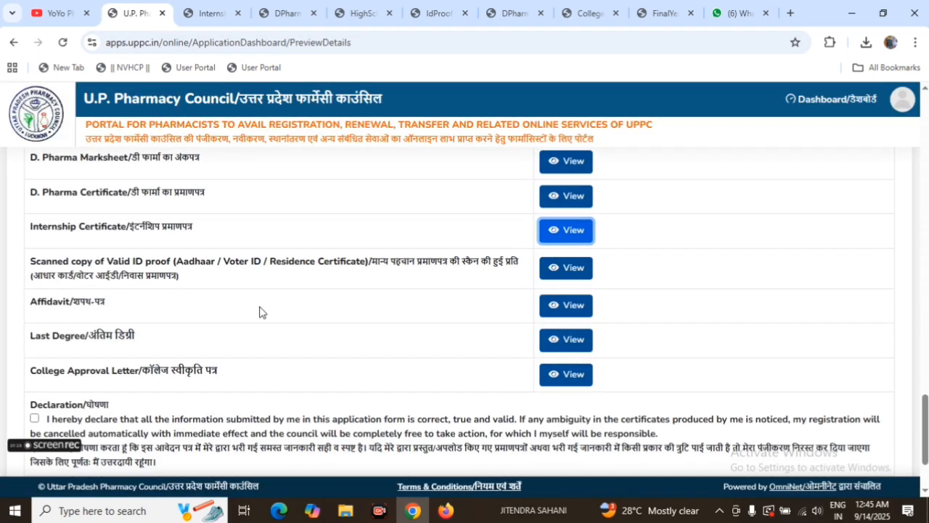
left_click(566, 305)
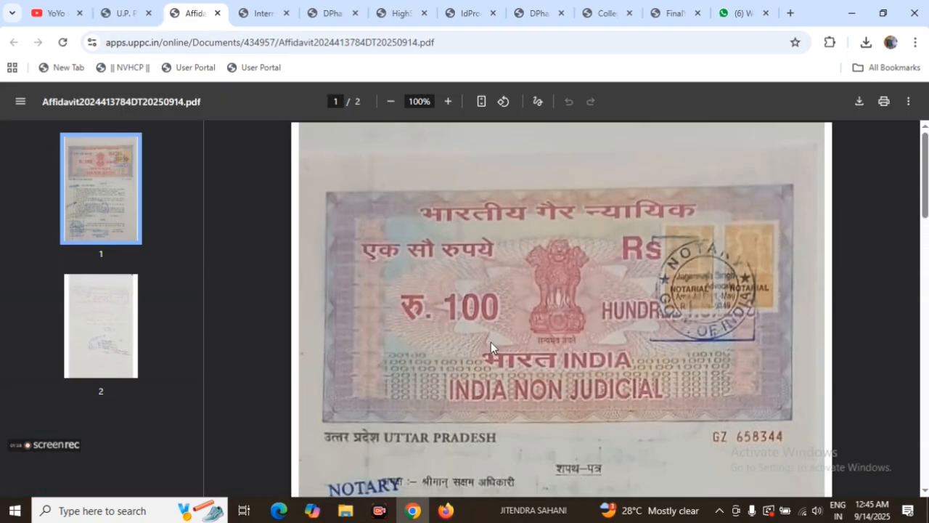
scroll(538, 345, "down", 3)
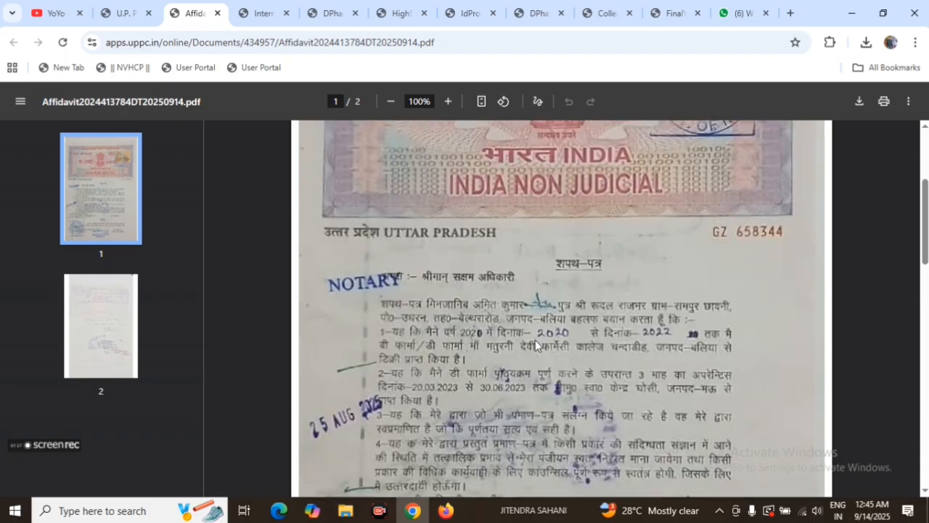
scroll(532, 338, "up", 2)
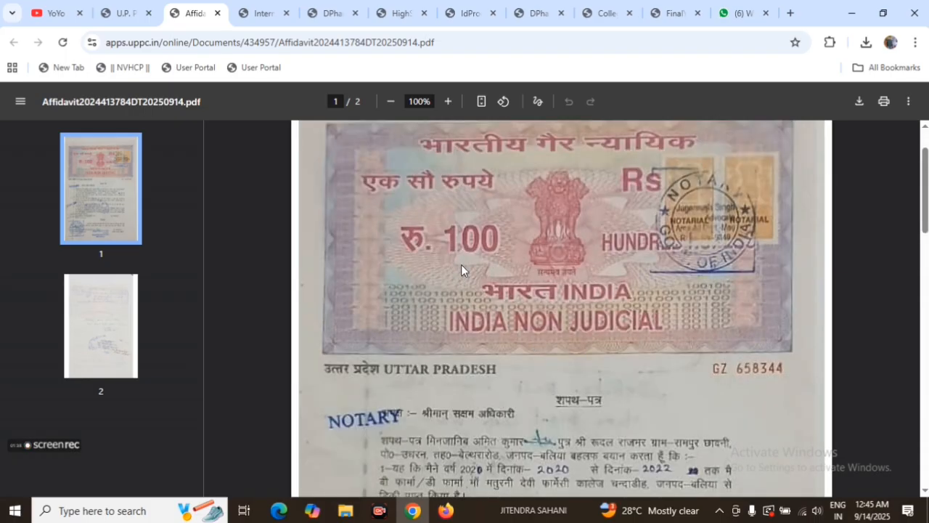
scroll(560, 348, "down", 4)
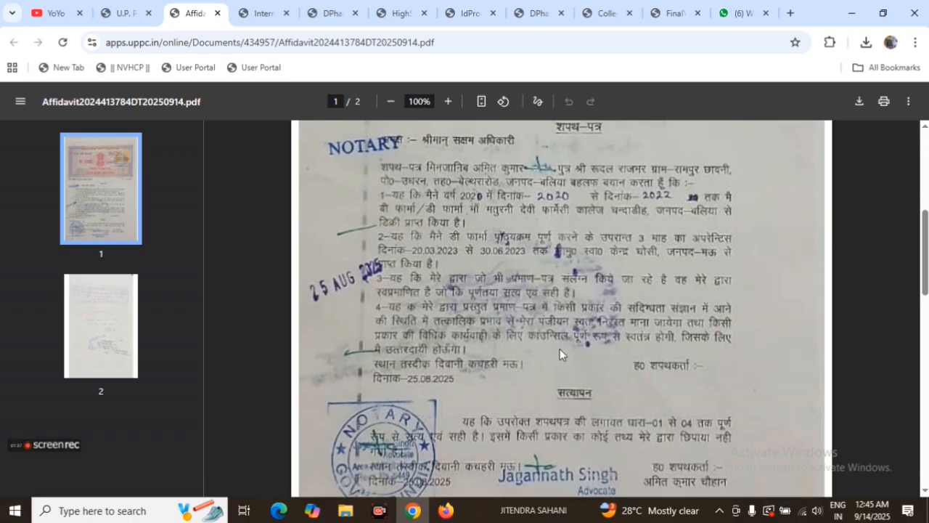
scroll(560, 352, "down", 4)
scroll(560, 356, "down", 4)
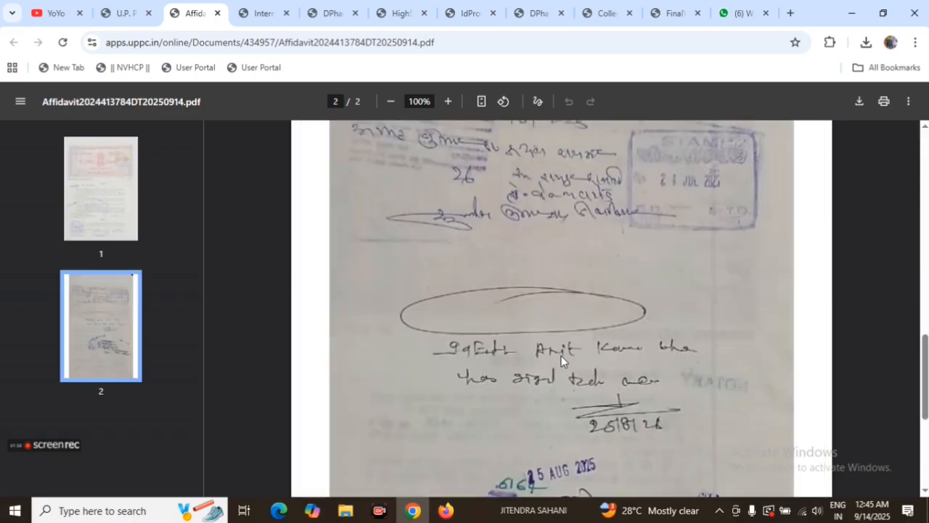
scroll(561, 356, "down", 4)
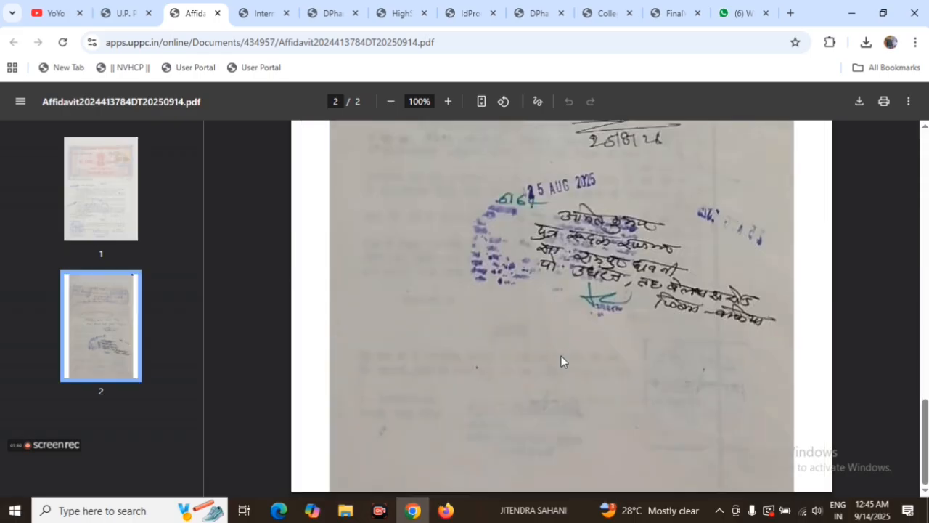
scroll(561, 361, "up", 5)
scroll(562, 361, "up", 14)
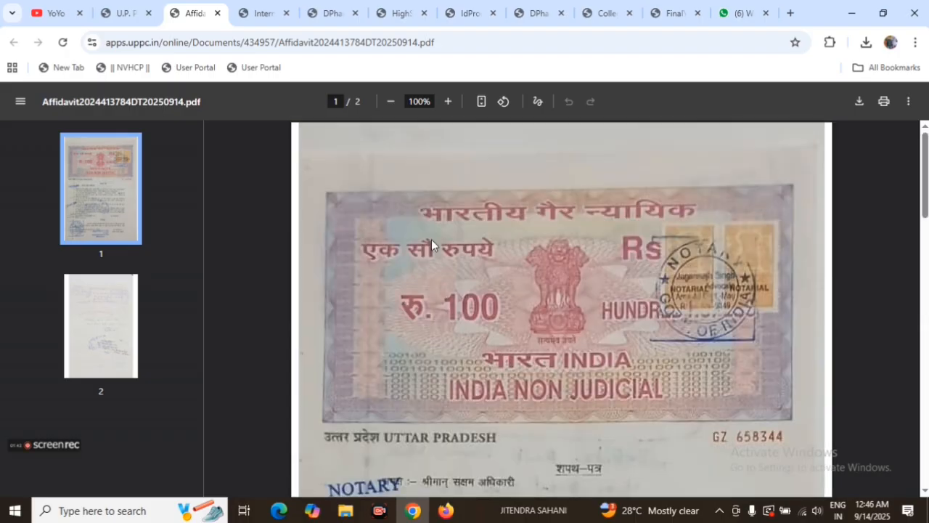
left_click(130, 13)
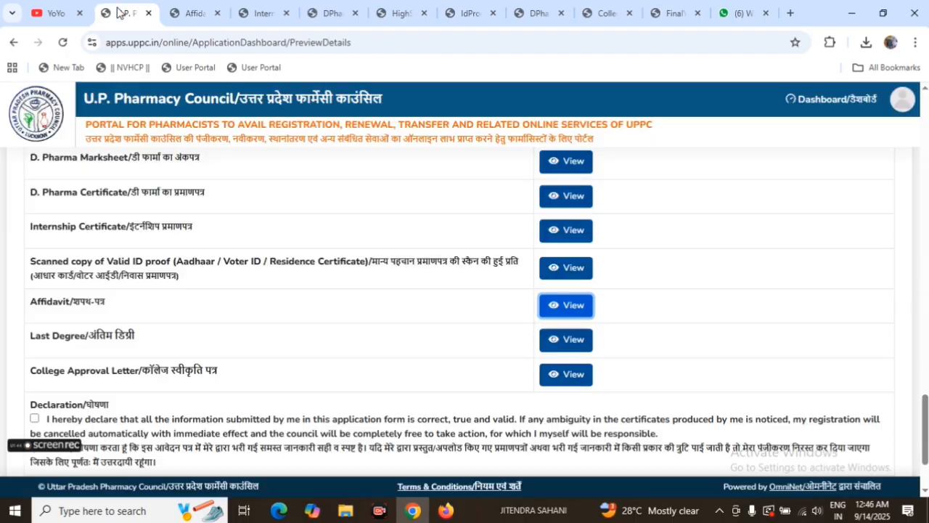
Step: Open the College Approval Letter, check its course approval details, and return to the preview
left_click(563, 375)
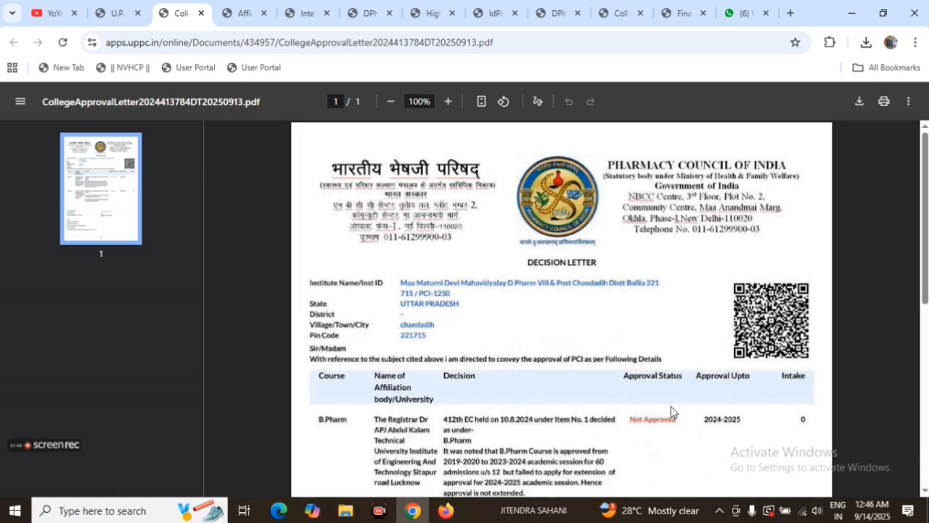
scroll(670, 406, "down", 6)
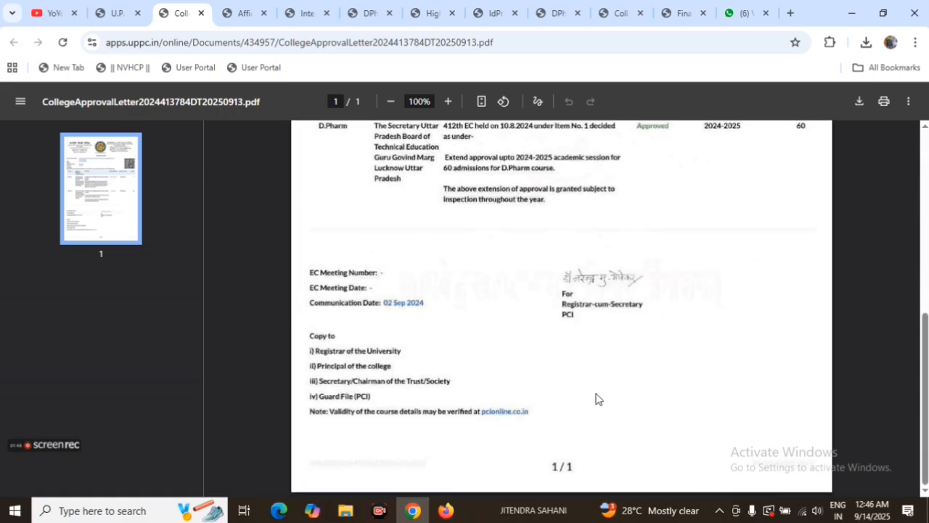
scroll(597, 399, "up", 6)
left_click(116, 12)
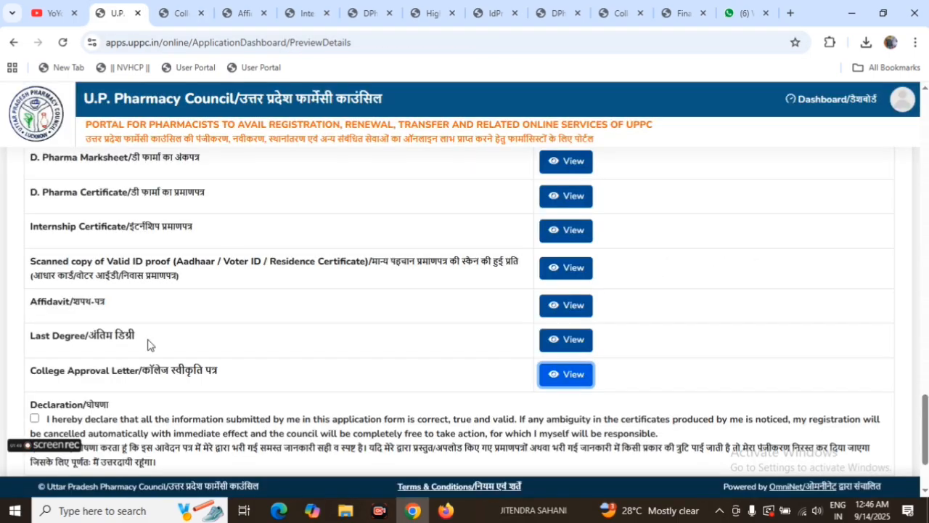
Step: Open the Last Degree document, check the final-year statement of marks, and return to the preview
left_click(569, 341)
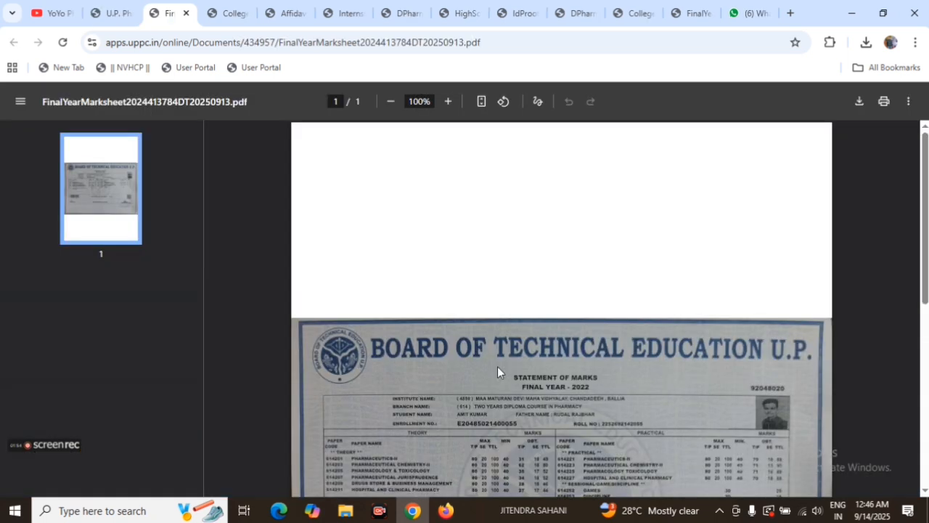
scroll(497, 369, "down", 3)
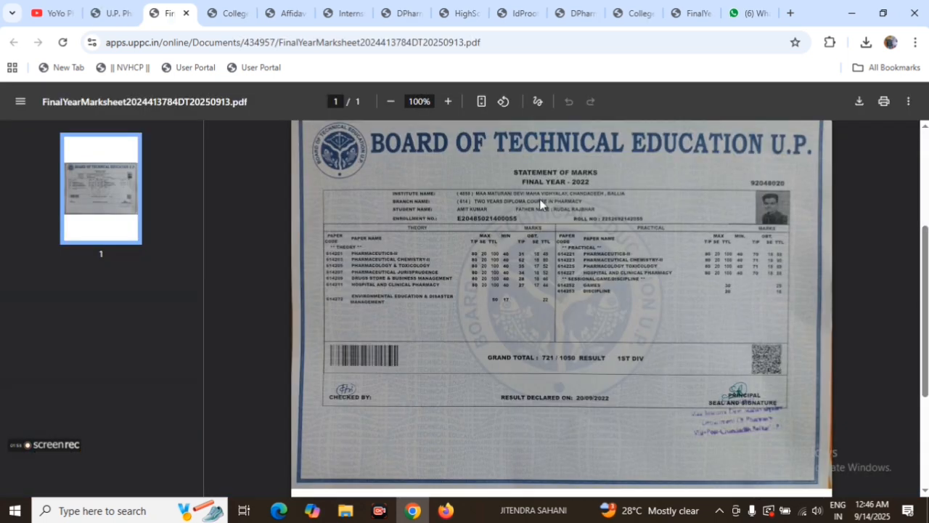
scroll(550, 373, "down", 3)
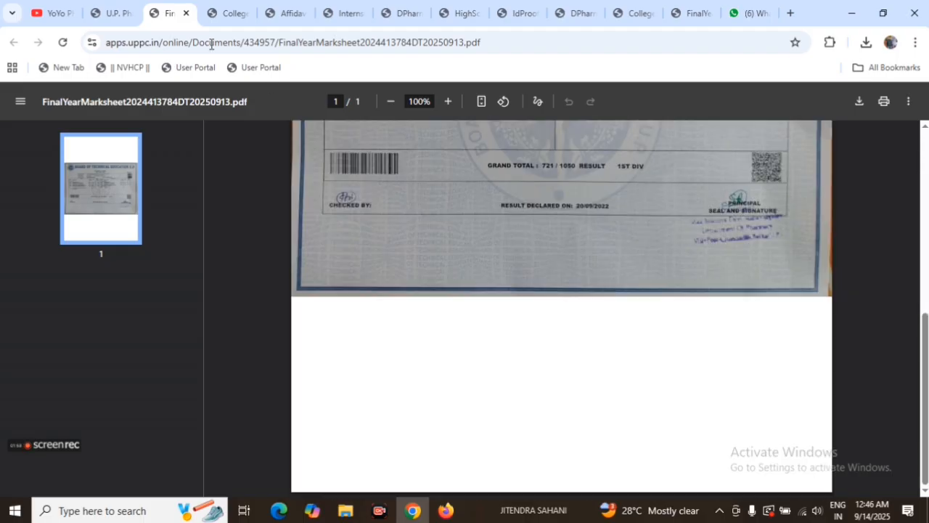
left_click(117, 14)
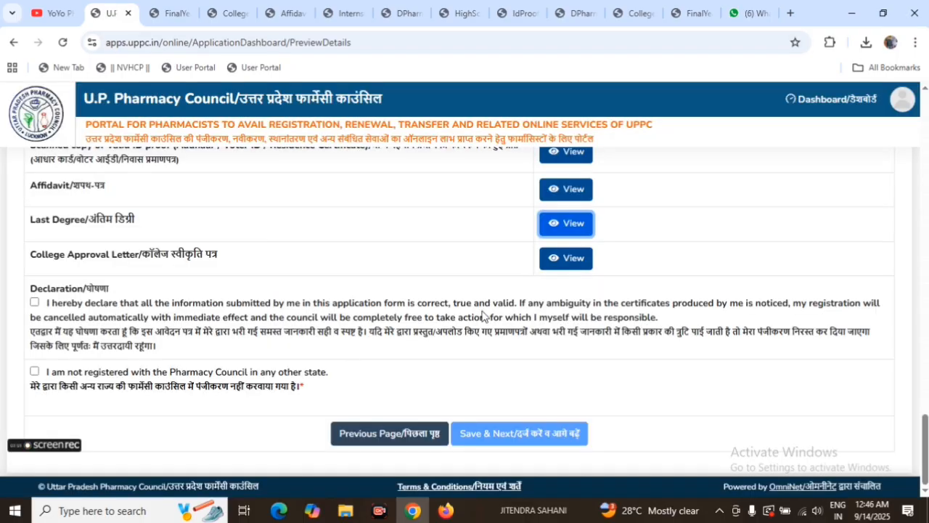
Step: Accept the correctness declaration and the statement of no registration in any other state, then submit the application and acknowledge the submission
scroll(508, 301, "up", 3)
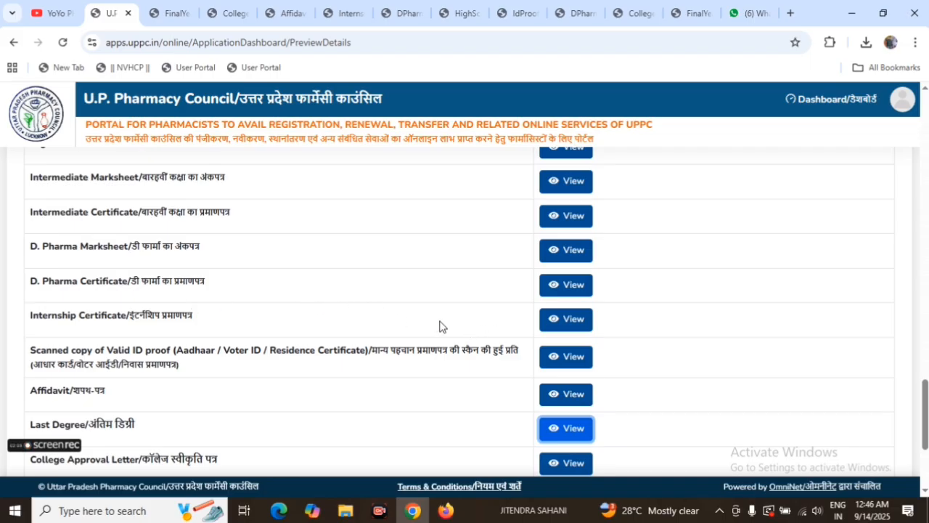
scroll(403, 321, "up", 2)
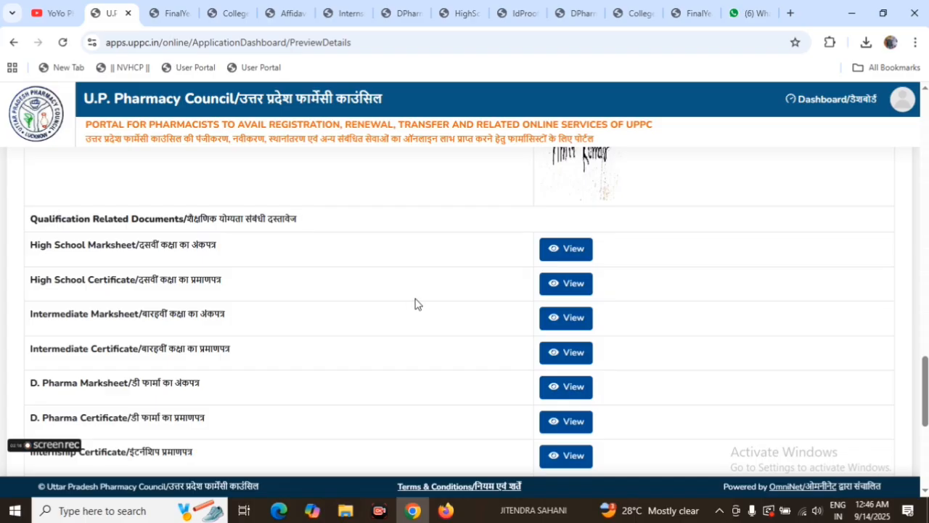
scroll(416, 303, "down", 5)
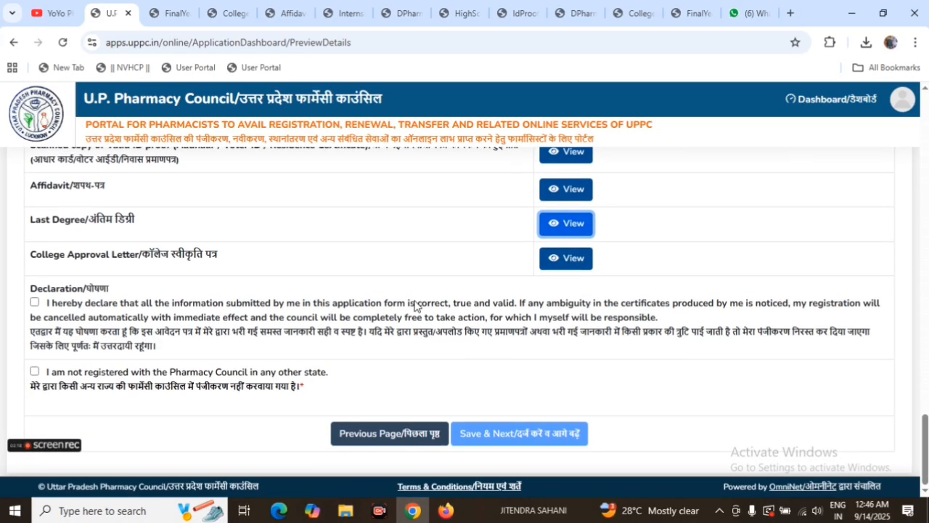
left_click(34, 302)
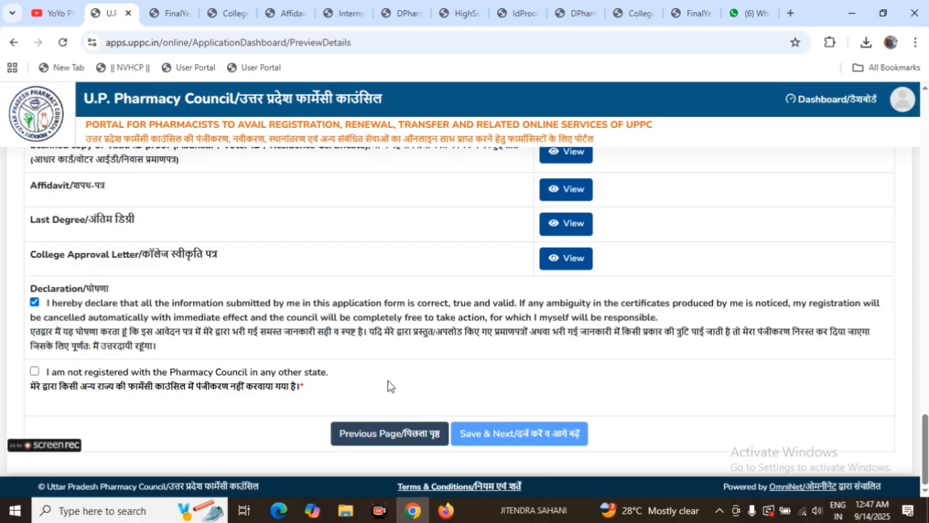
left_click(35, 372)
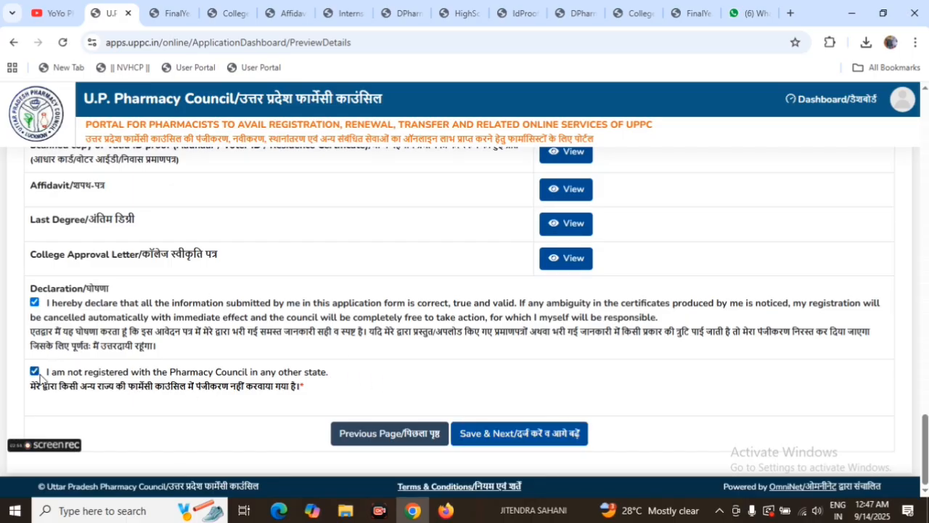
left_click(518, 440)
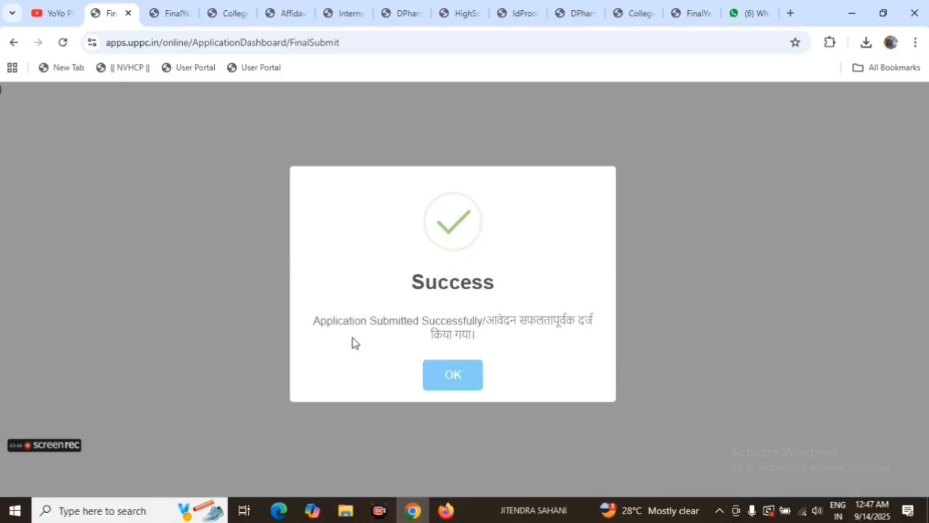
left_click(450, 386)
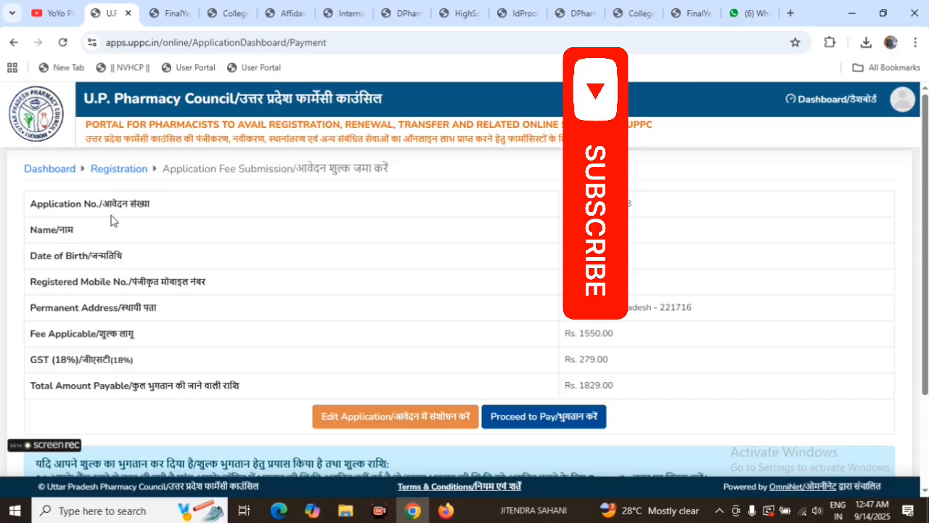
Step: Review the Application Fee Submission page, highlighting the Application No. label and checking the fee rows and payment instructions
left_click_drag(24, 202, 137, 204)
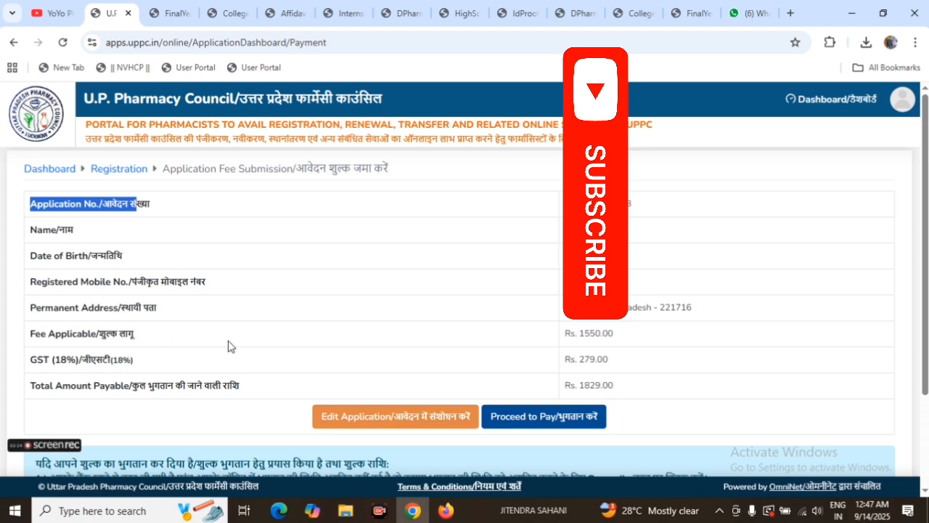
scroll(614, 357, "down", 2)
scroll(612, 351, "up", 1)
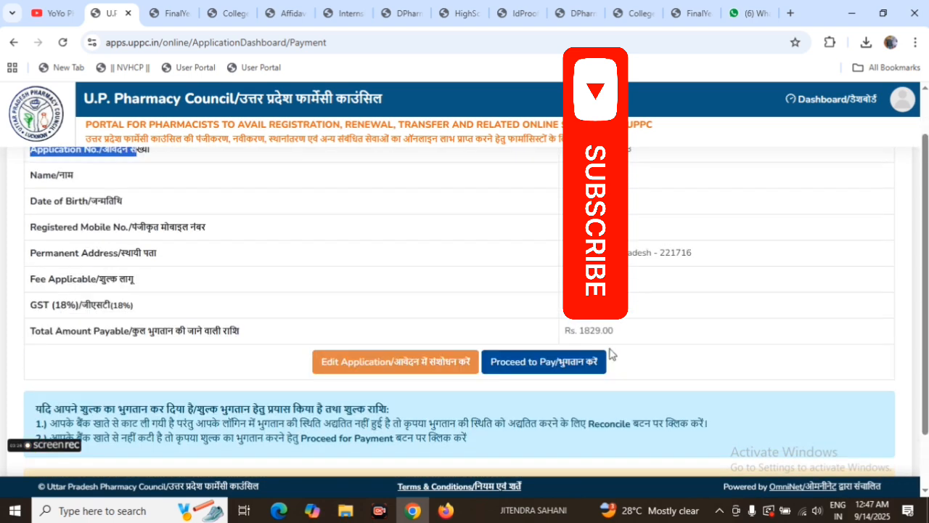